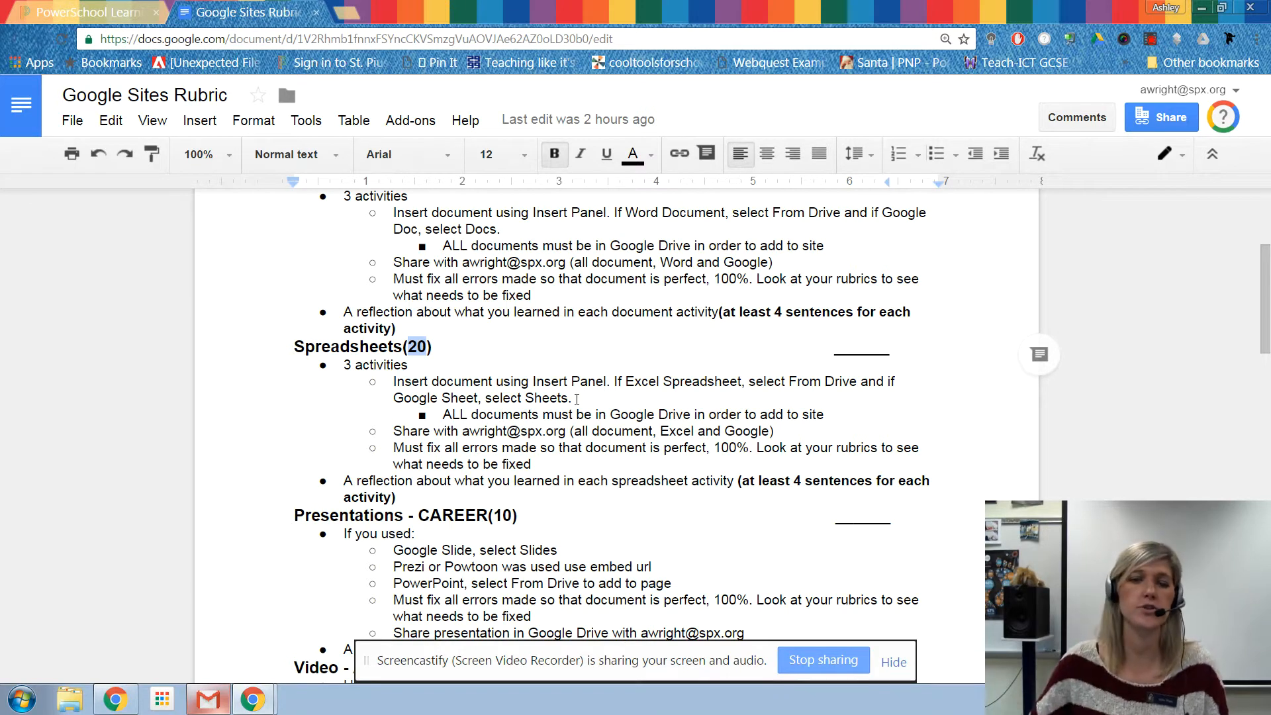
Review the Spreadsheets section of the rubric, highlighting the sharing, error-correction and reflection-length requirements.
scroll(577, 399, "down", 1)
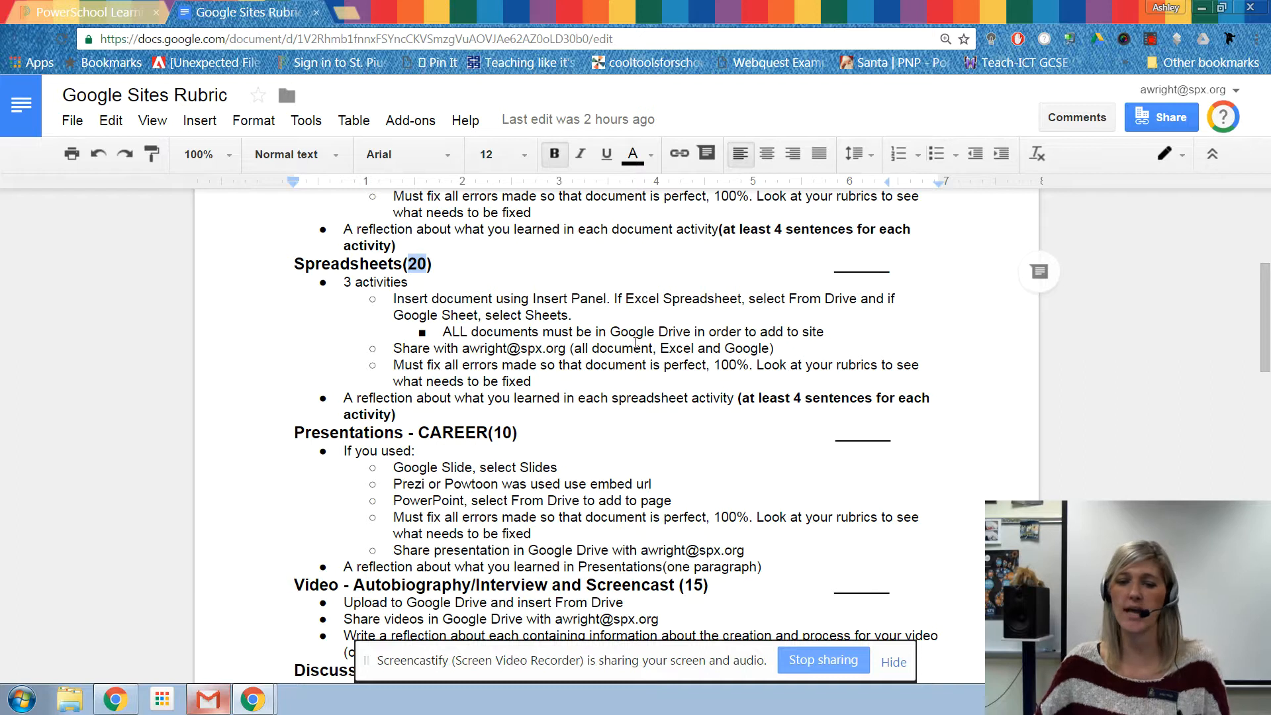
left_click_drag(452, 351, 528, 353)
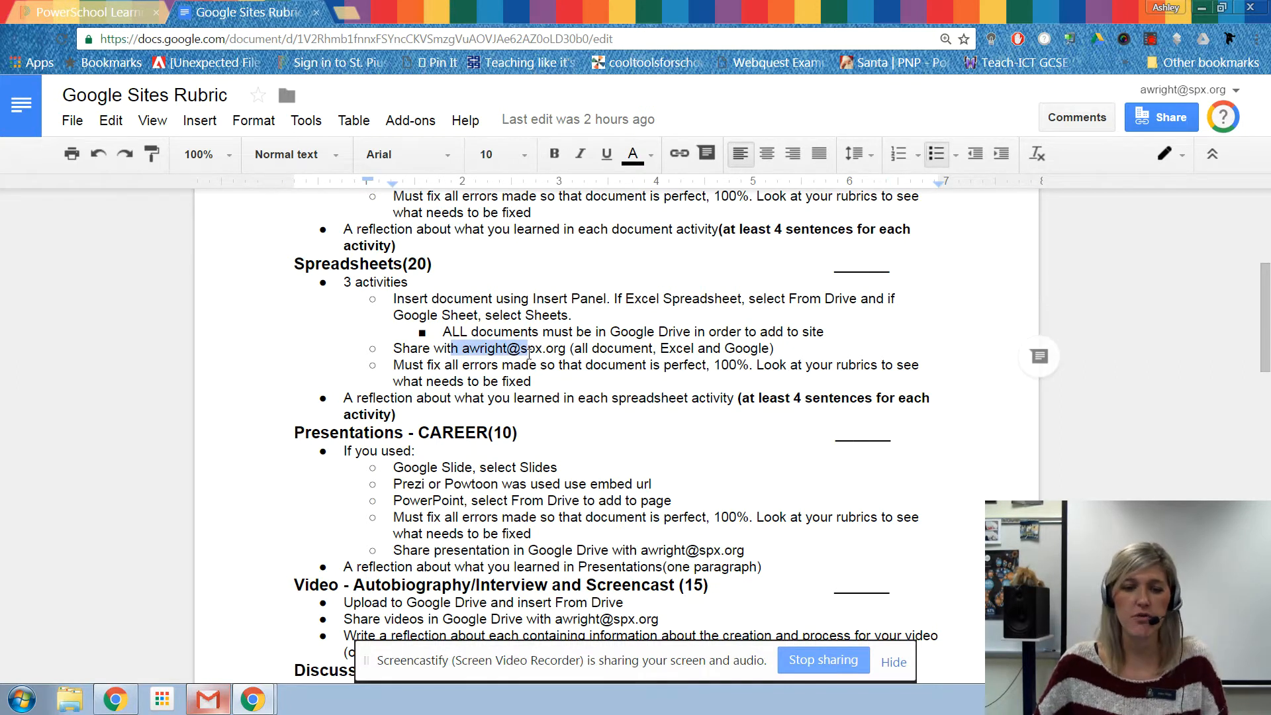
left_click_drag(412, 366, 520, 378)
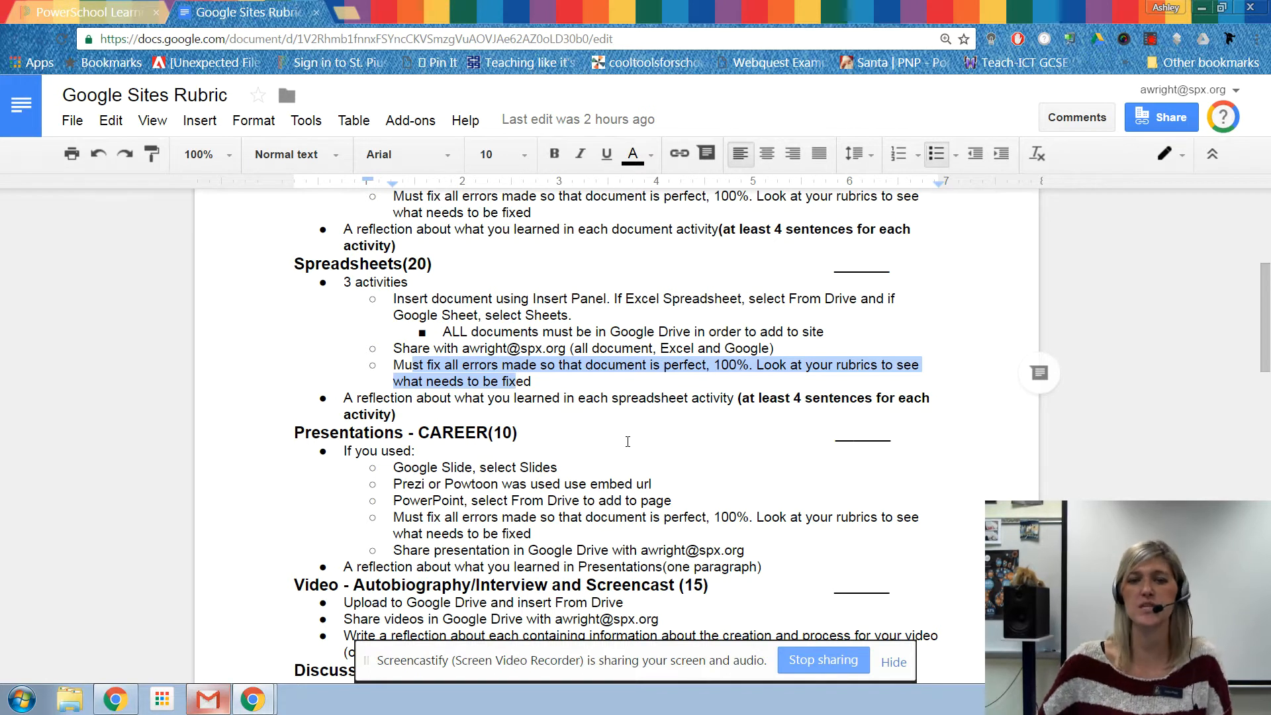
left_click_drag(742, 400, 853, 397)
Switch to the first sample student site and examine its Spreadsheets page, including the income statement, balance sheet and car loan activities with their reflections.
left_click(254, 697)
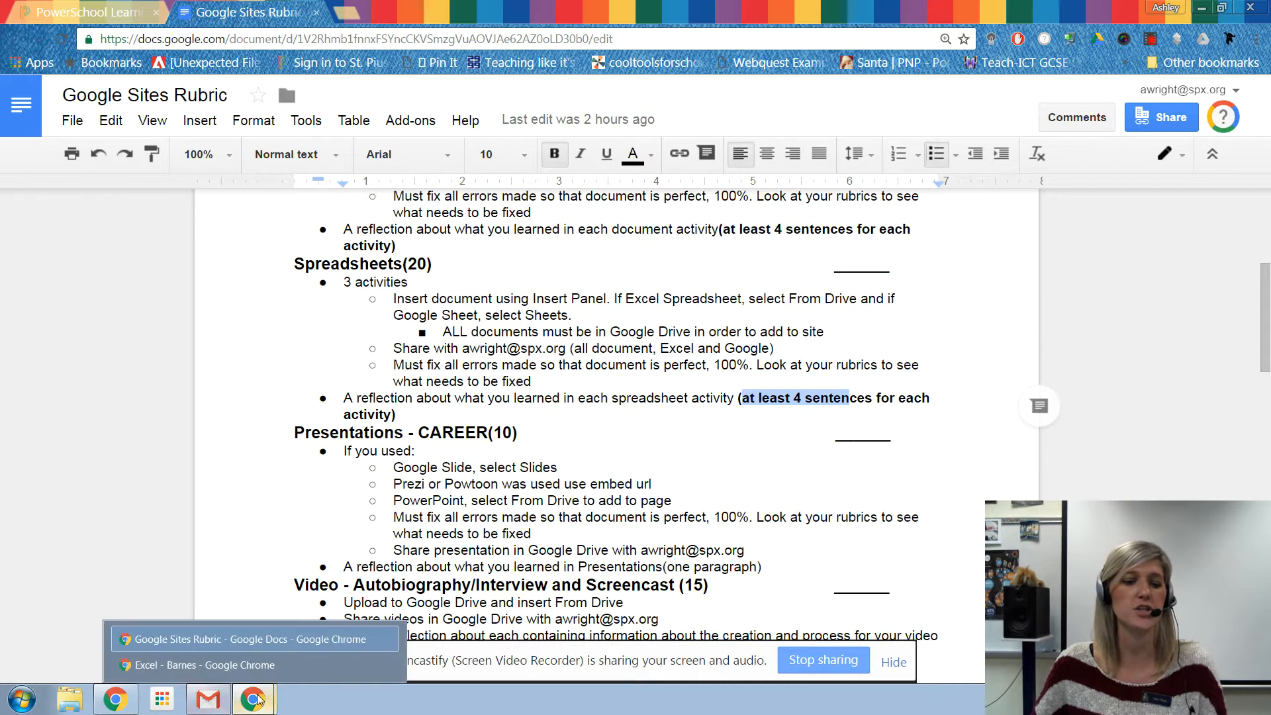
left_click(259, 665)
left_click(317, 5)
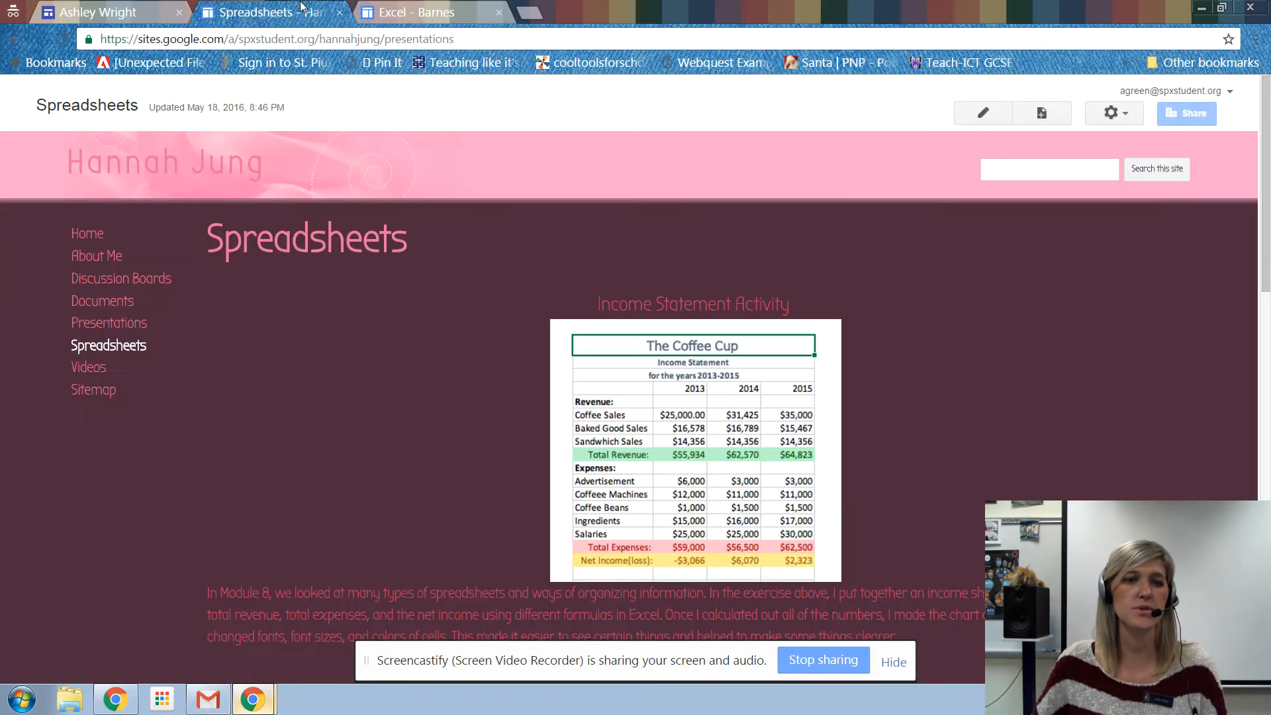
scroll(913, 372, "down", 1)
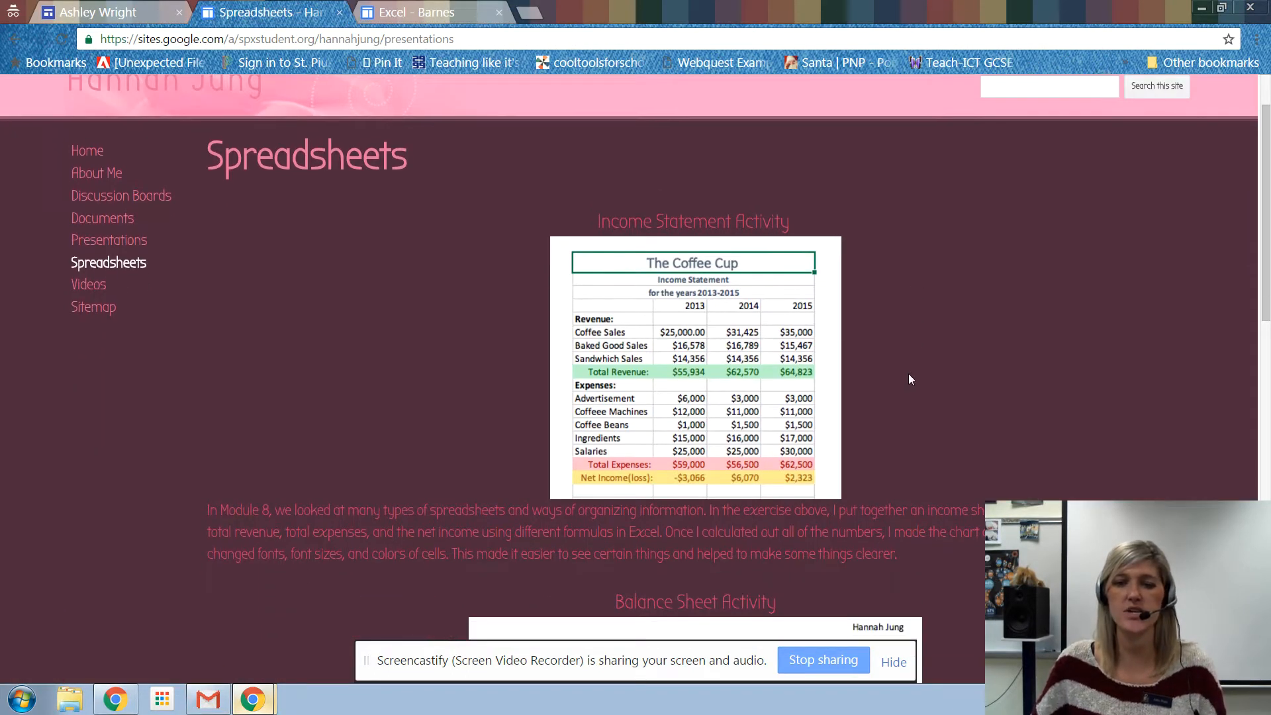
scroll(862, 507, "down", 2)
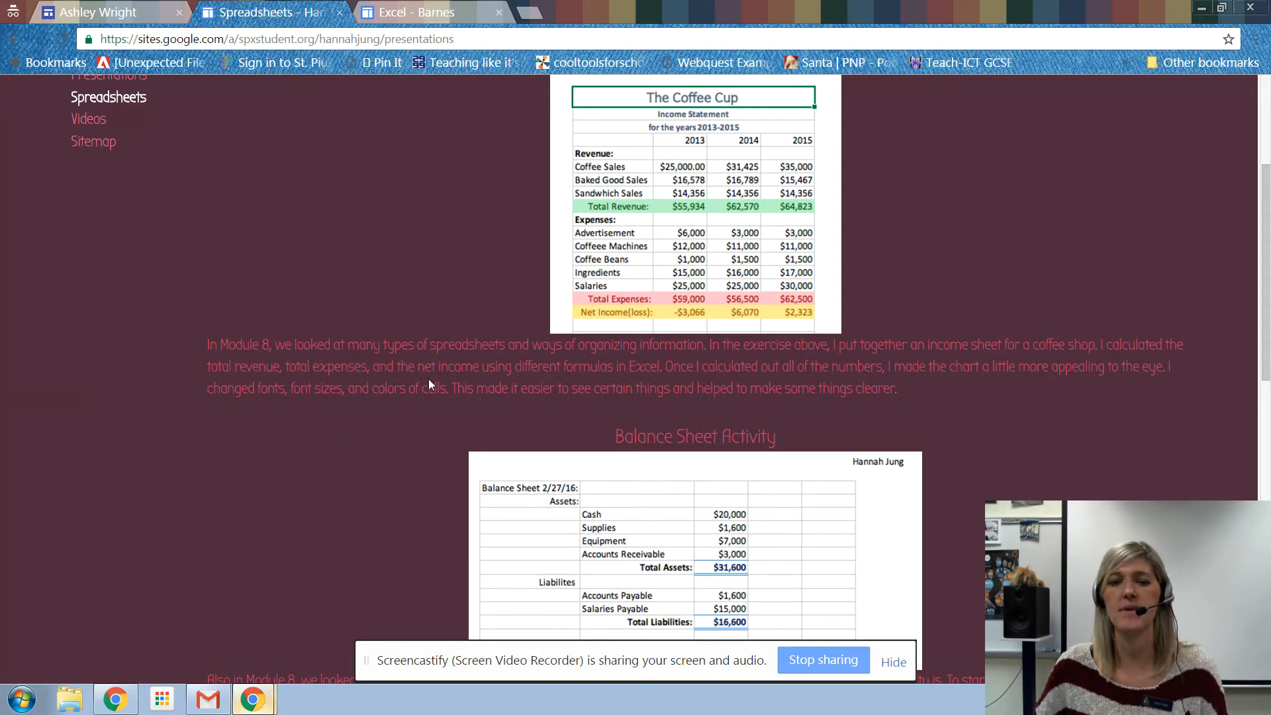
scroll(730, 334, "down", 3)
scroll(730, 334, "down", 1)
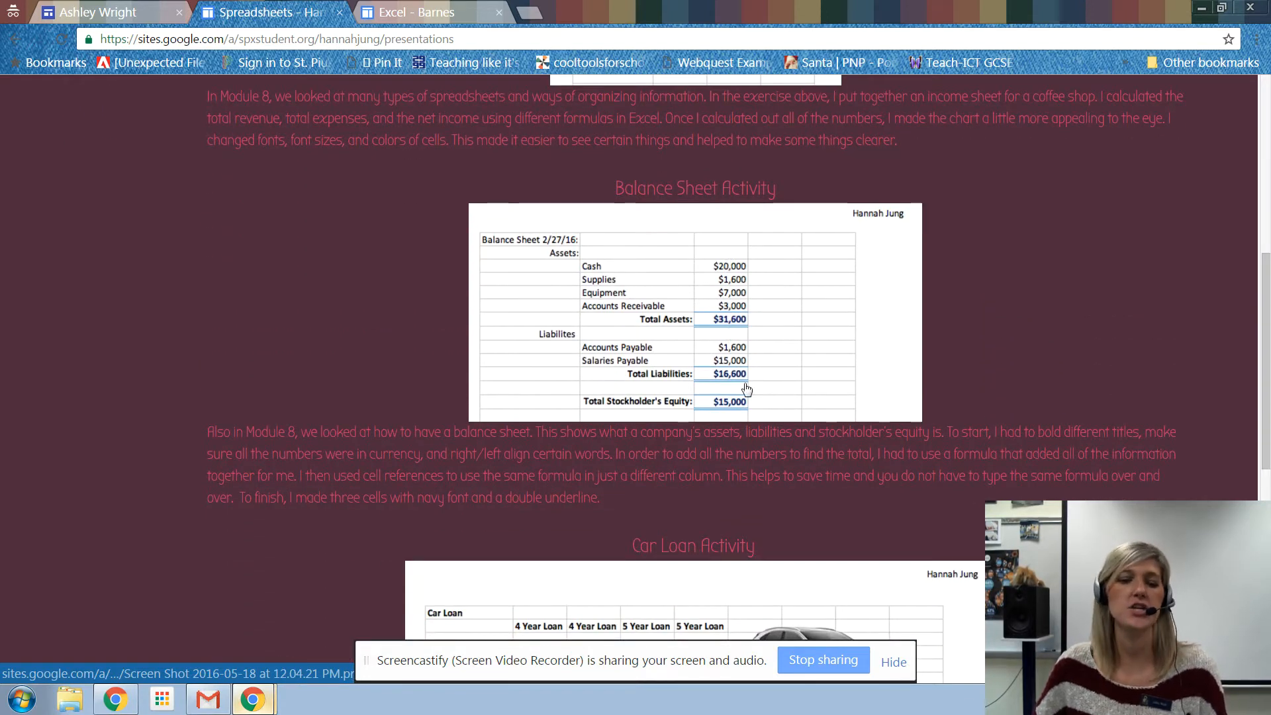
scroll(747, 389, "down", 1)
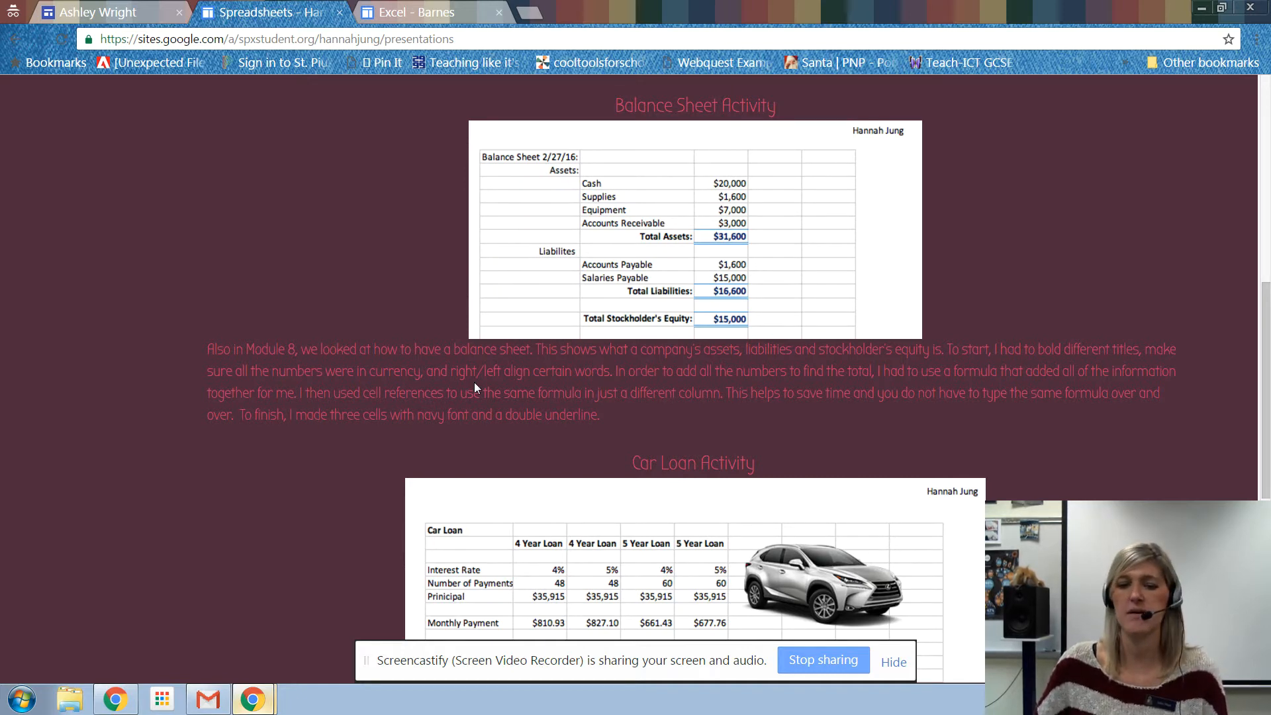
scroll(474, 384, "down", 4)
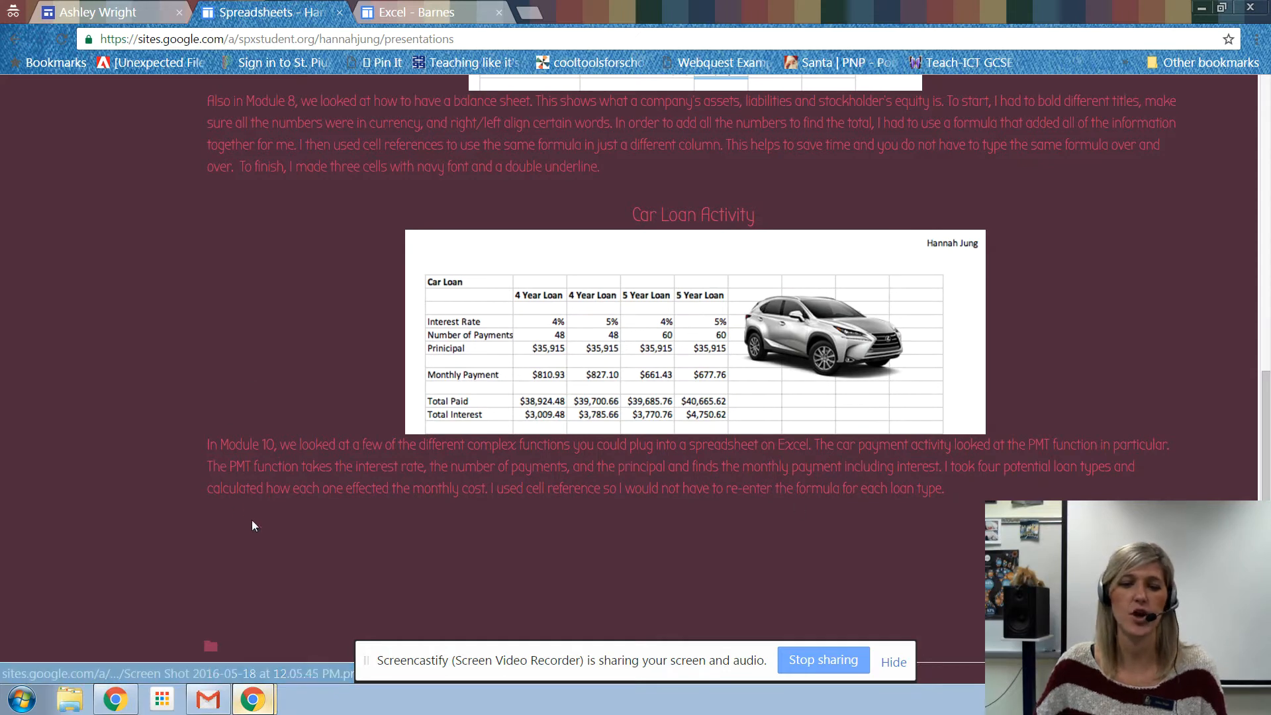
scroll(596, 468, "down", 1)
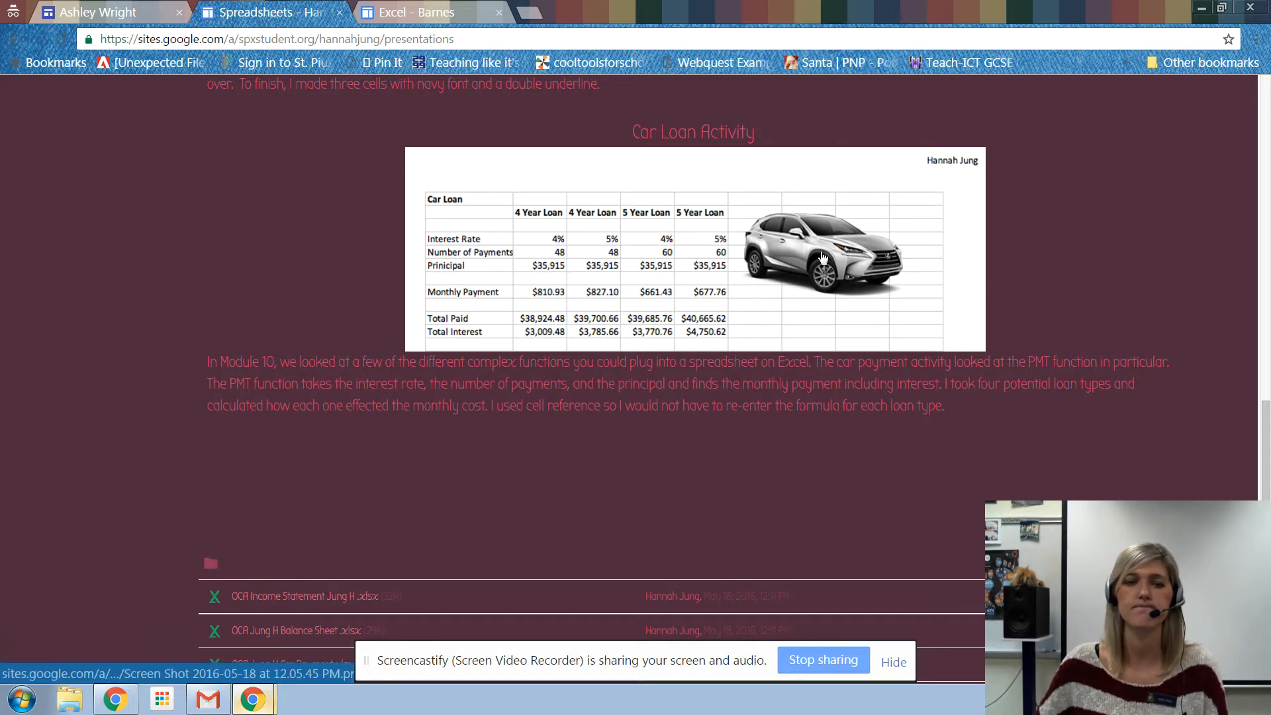
Examine the second sample site's Excel page, including its spreadsheet images, the reflection under each and the attached files.
left_click(402, 8)
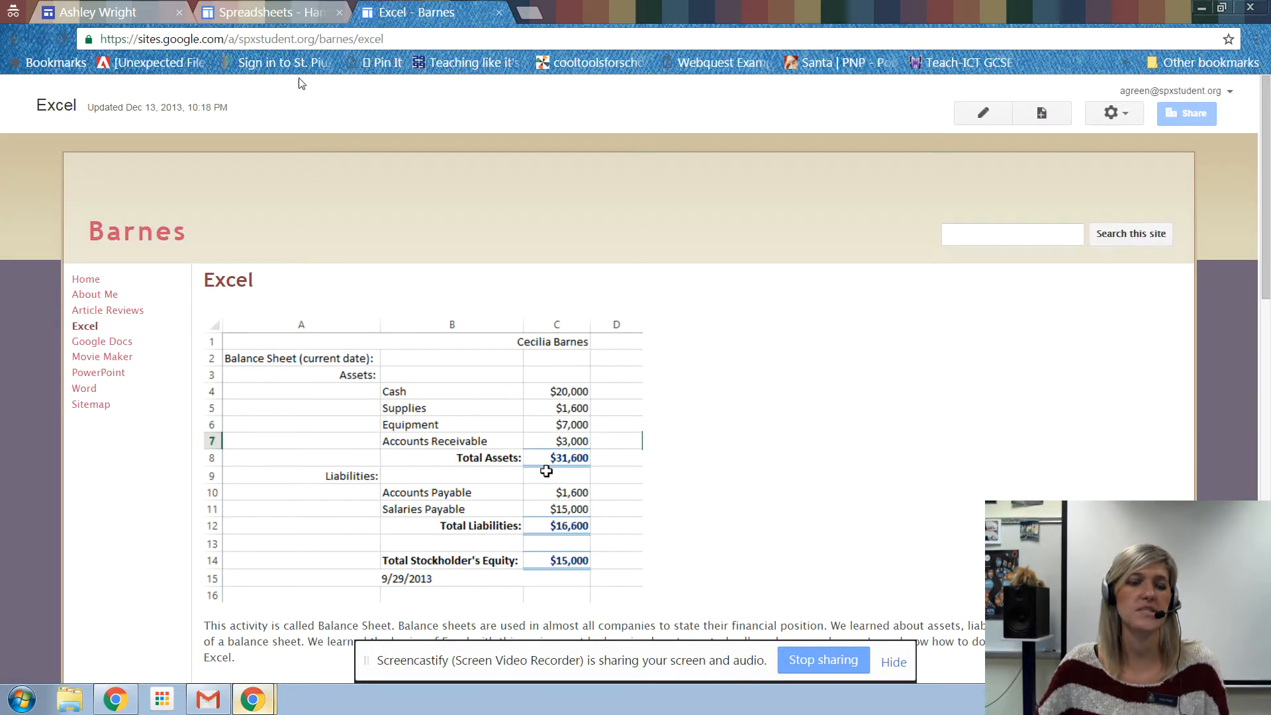
scroll(741, 298, "down", 2)
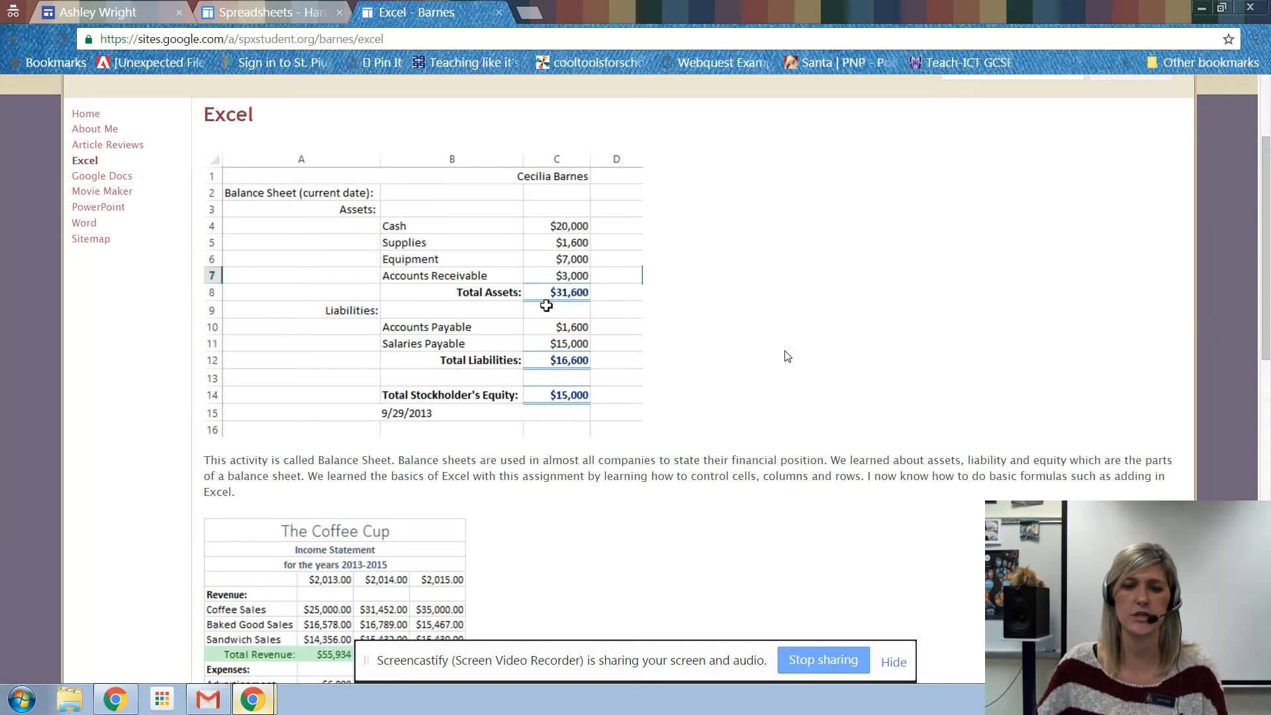
scroll(786, 356, "down", 10)
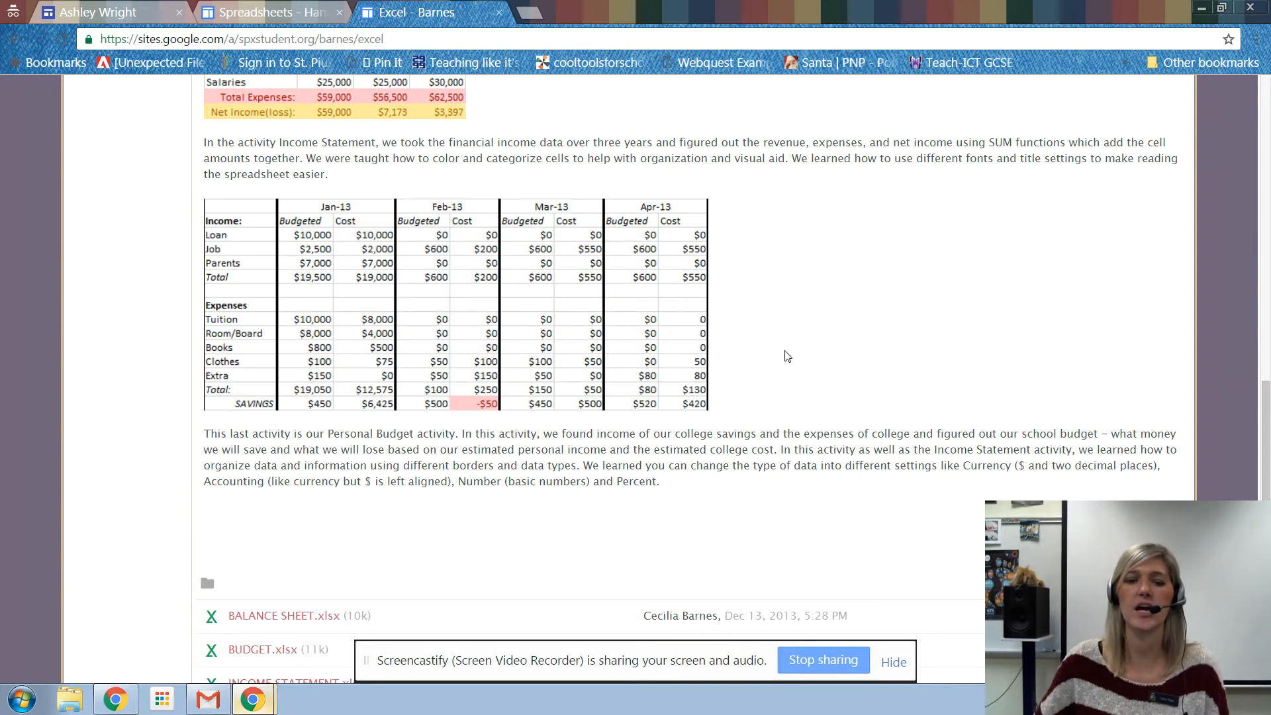
scroll(787, 357, "up", 15)
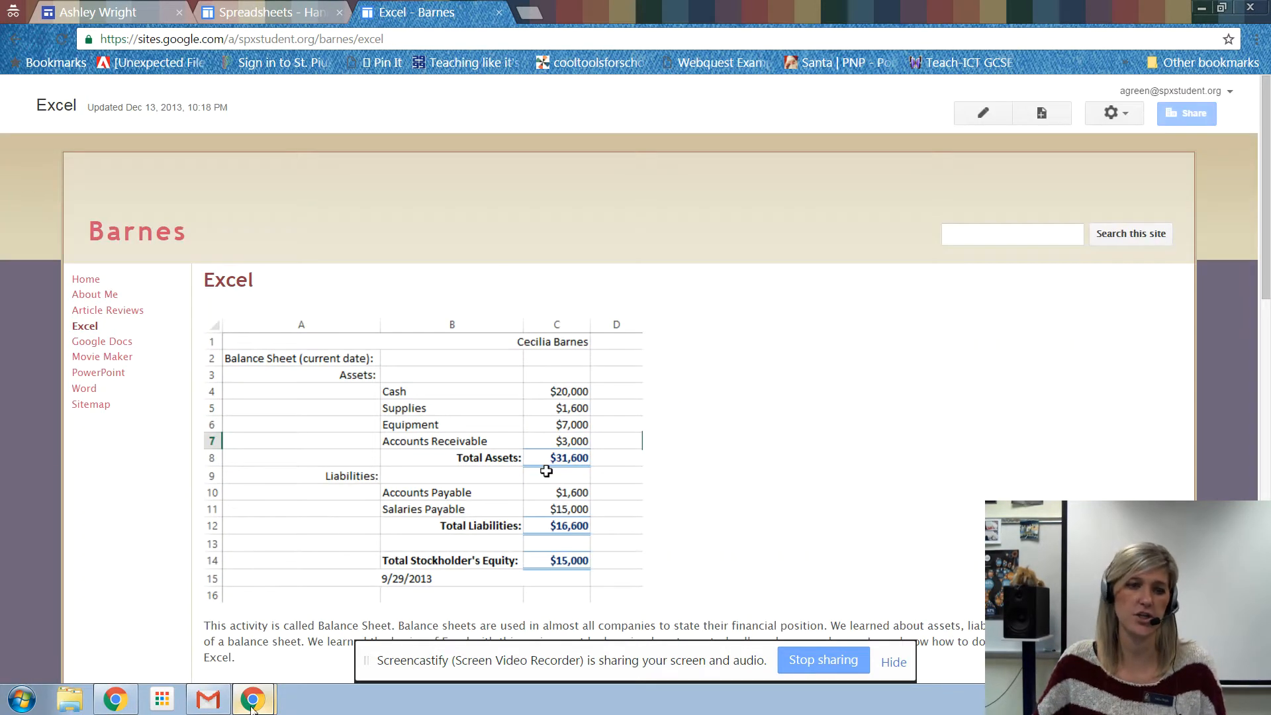
Insert the Excel file Eports Insurance, Blended.xlsx from the Drive folder Computer Applications > Excel into the site's Spreadsheets page.
left_click(149, 12)
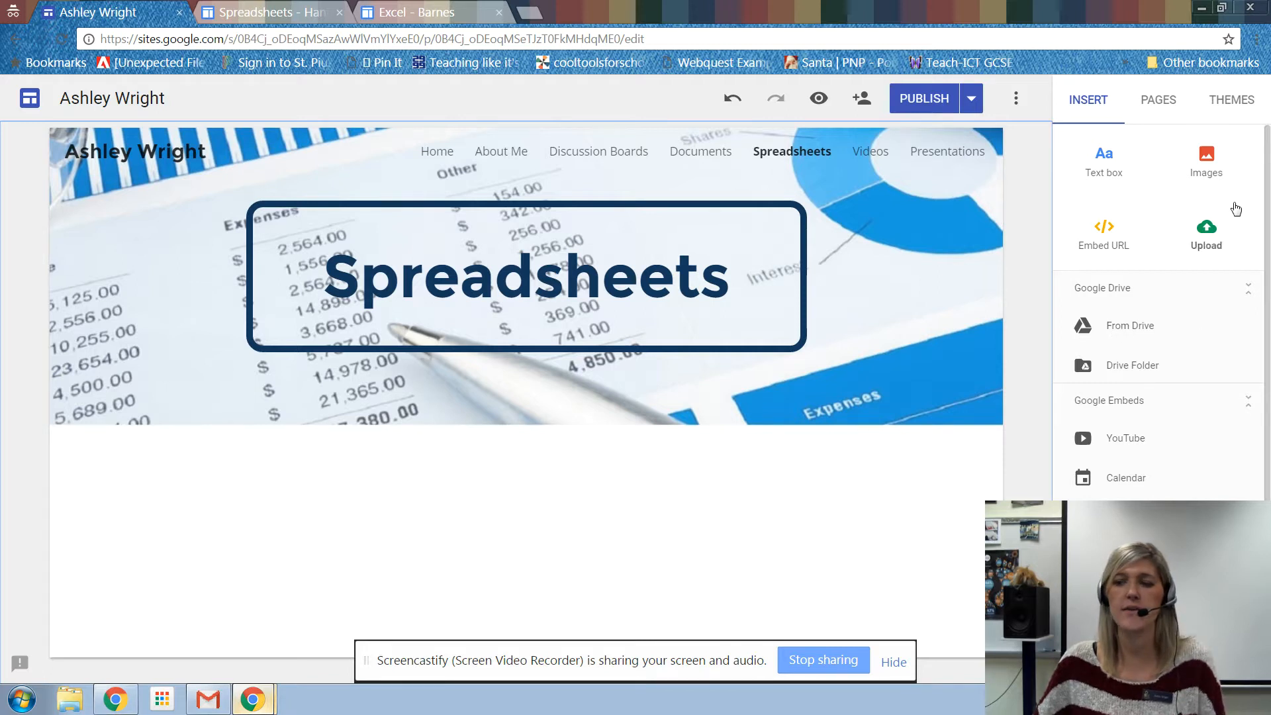
left_click(1135, 327)
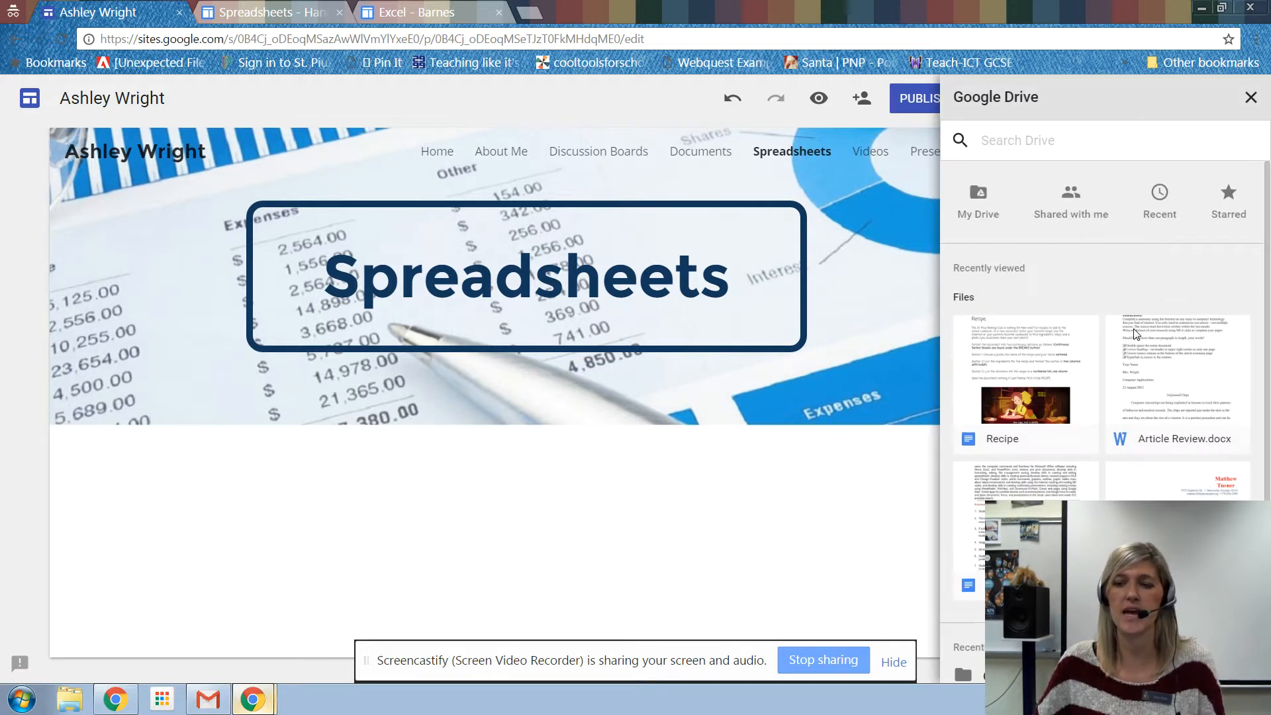
left_click(973, 202)
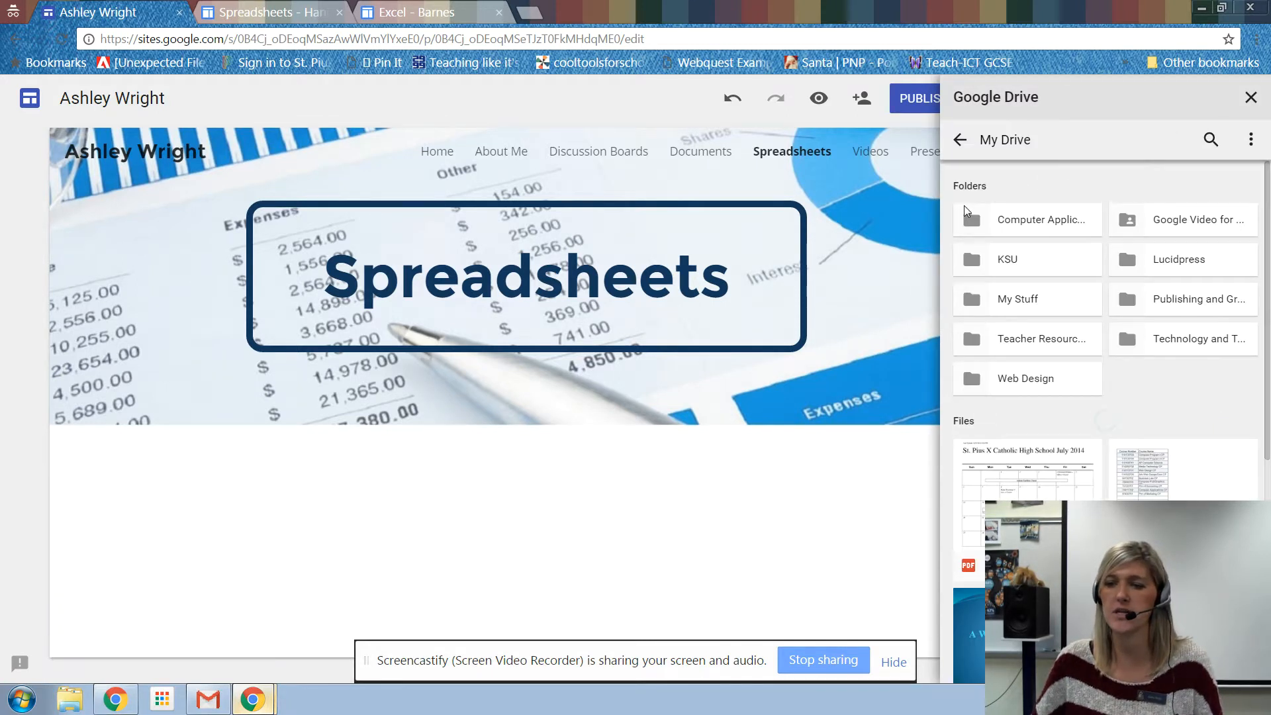
left_click(998, 225)
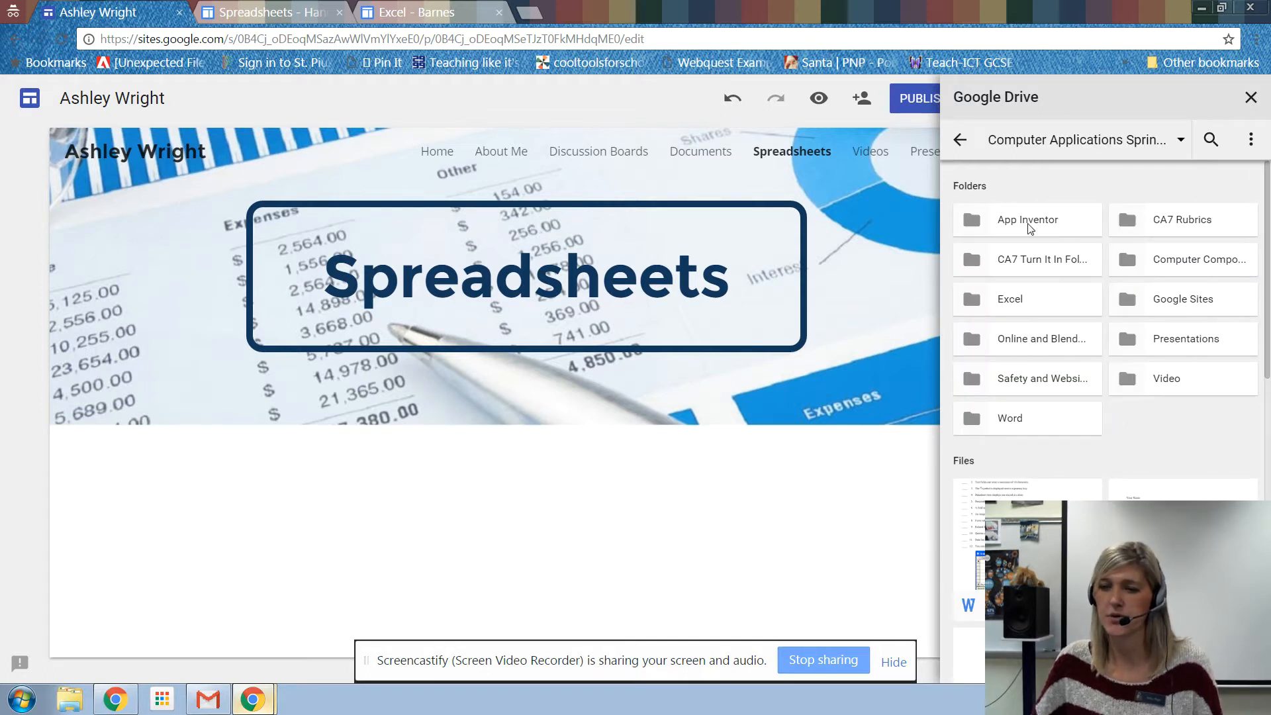
left_click(1002, 302)
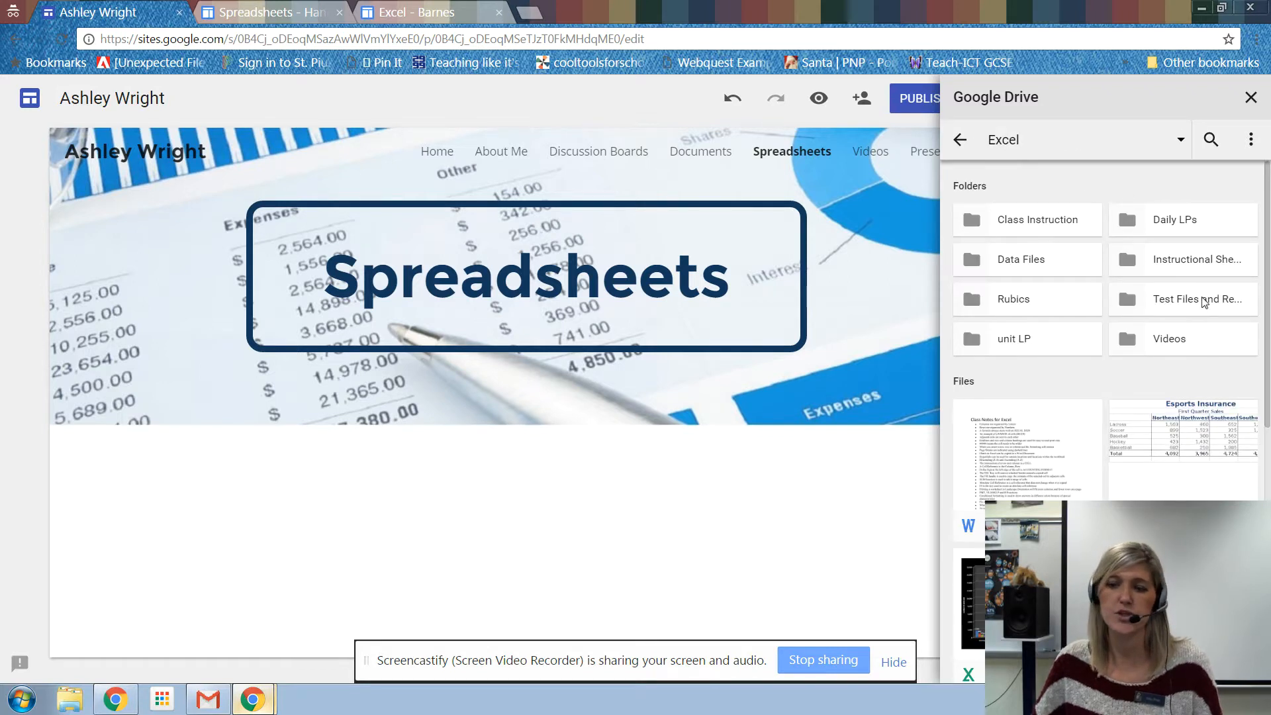
scroll(1197, 368, "down", 4)
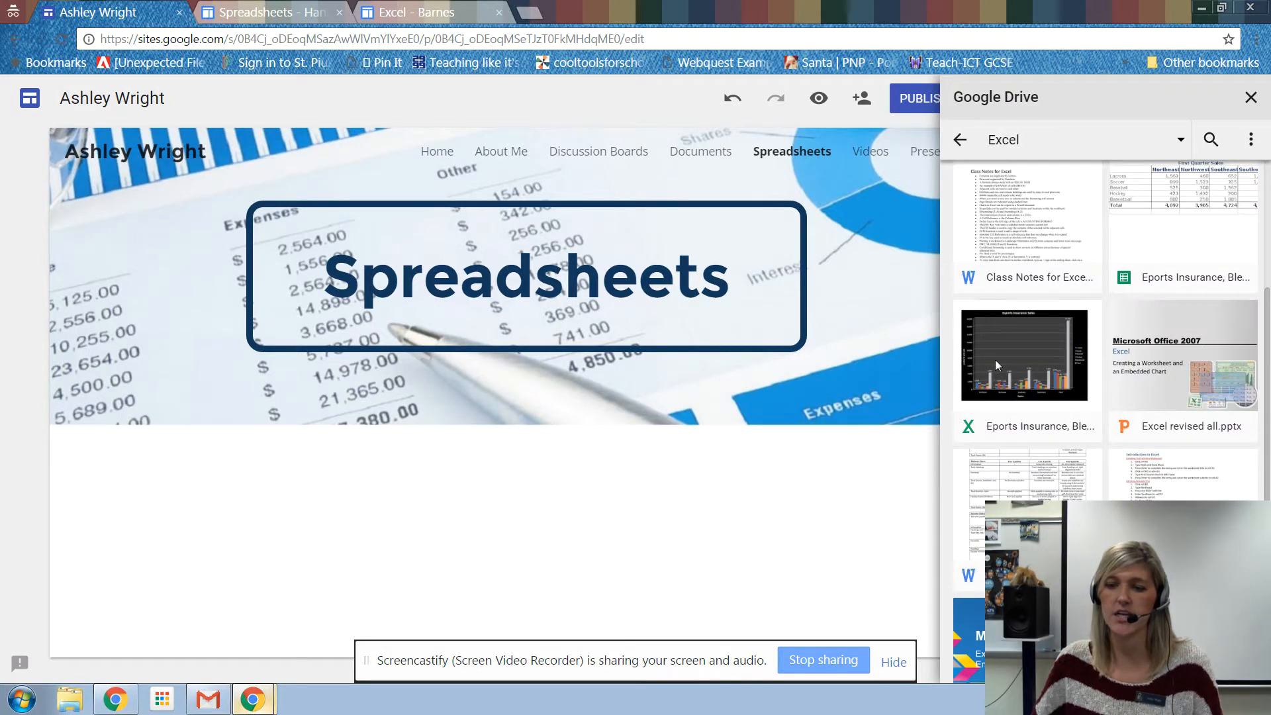
left_click(995, 363)
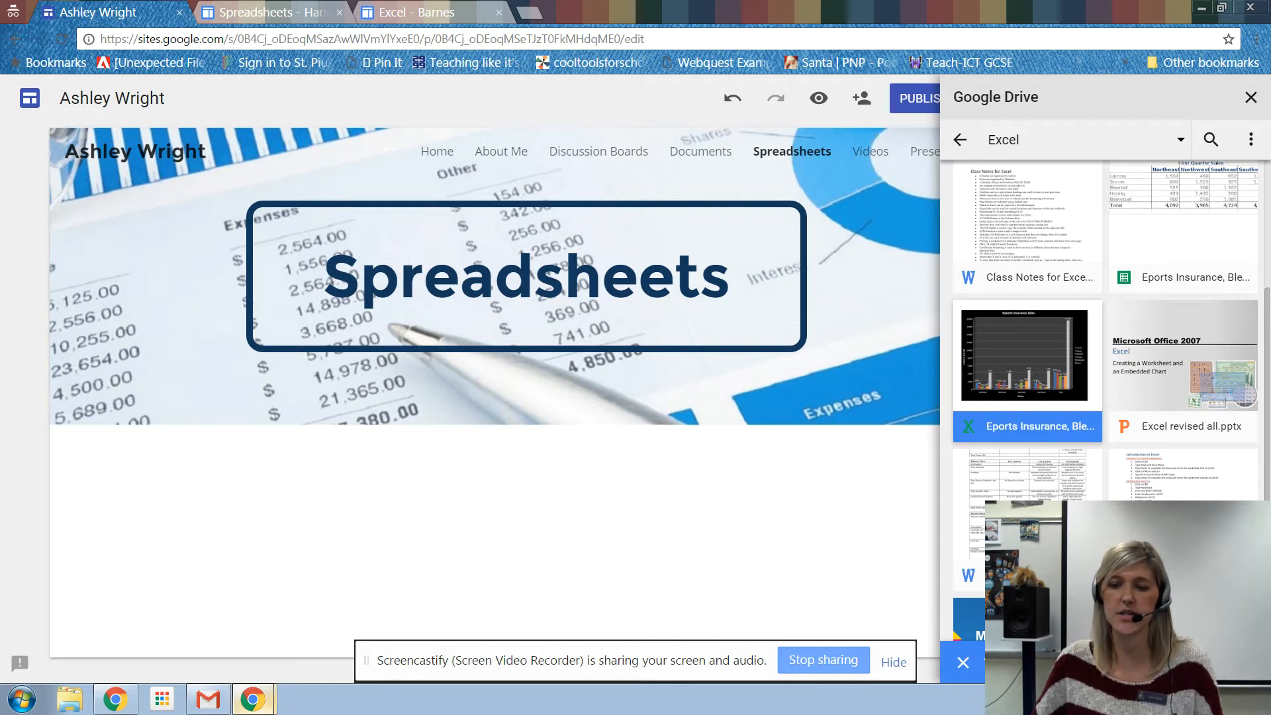
left_click(1235, 662)
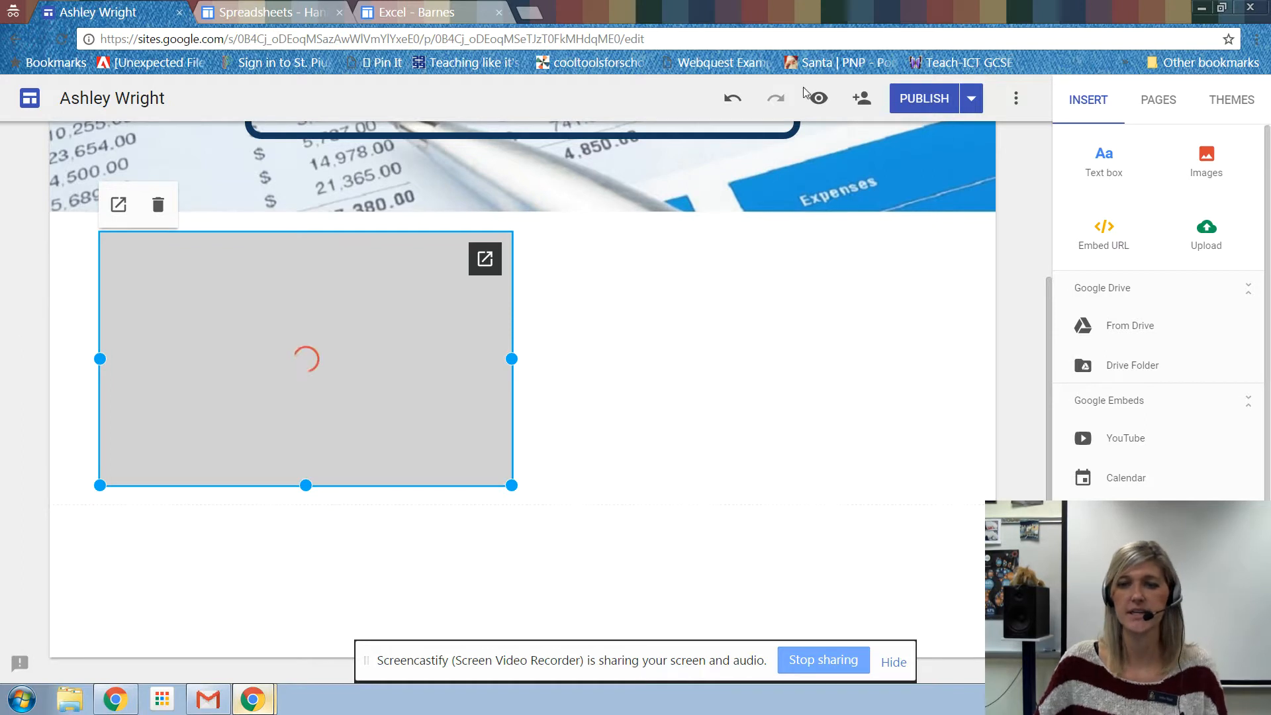
Preview the Spreadsheets page, view the embedded Excel workbook in its own tab, and return to editing the site.
left_click(818, 98)
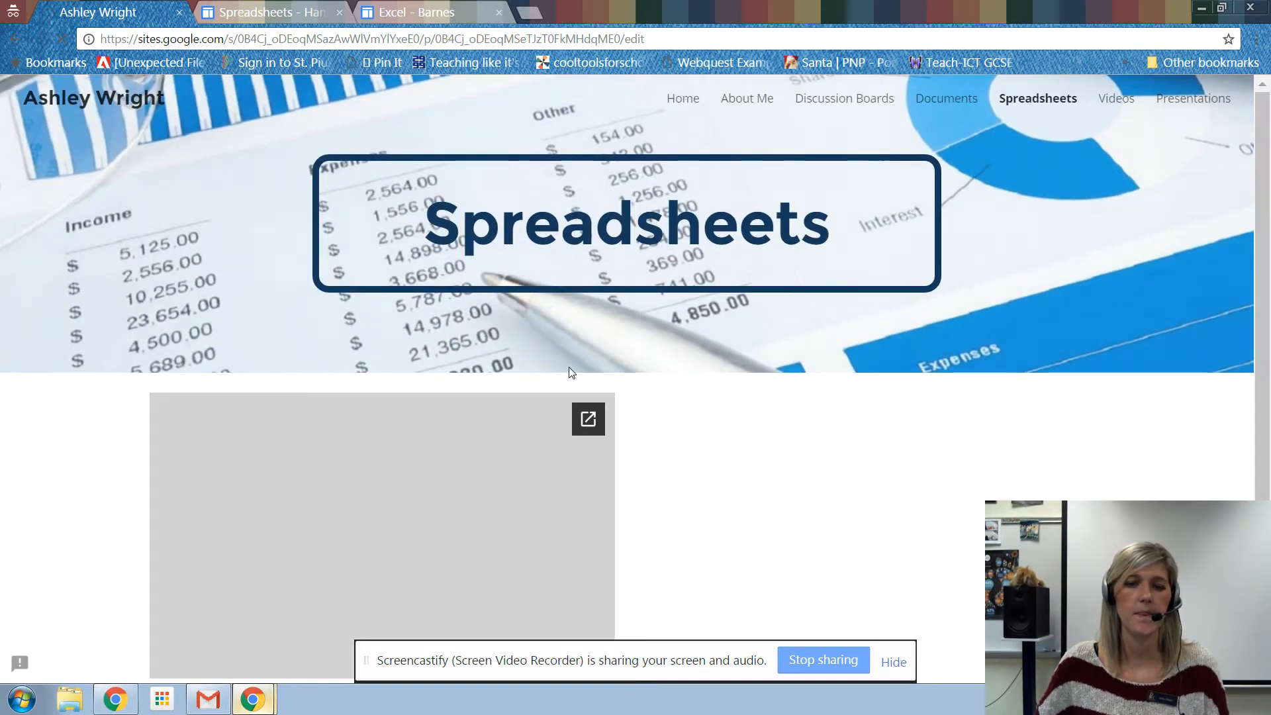
scroll(569, 372, "down", 1)
left_click(588, 338)
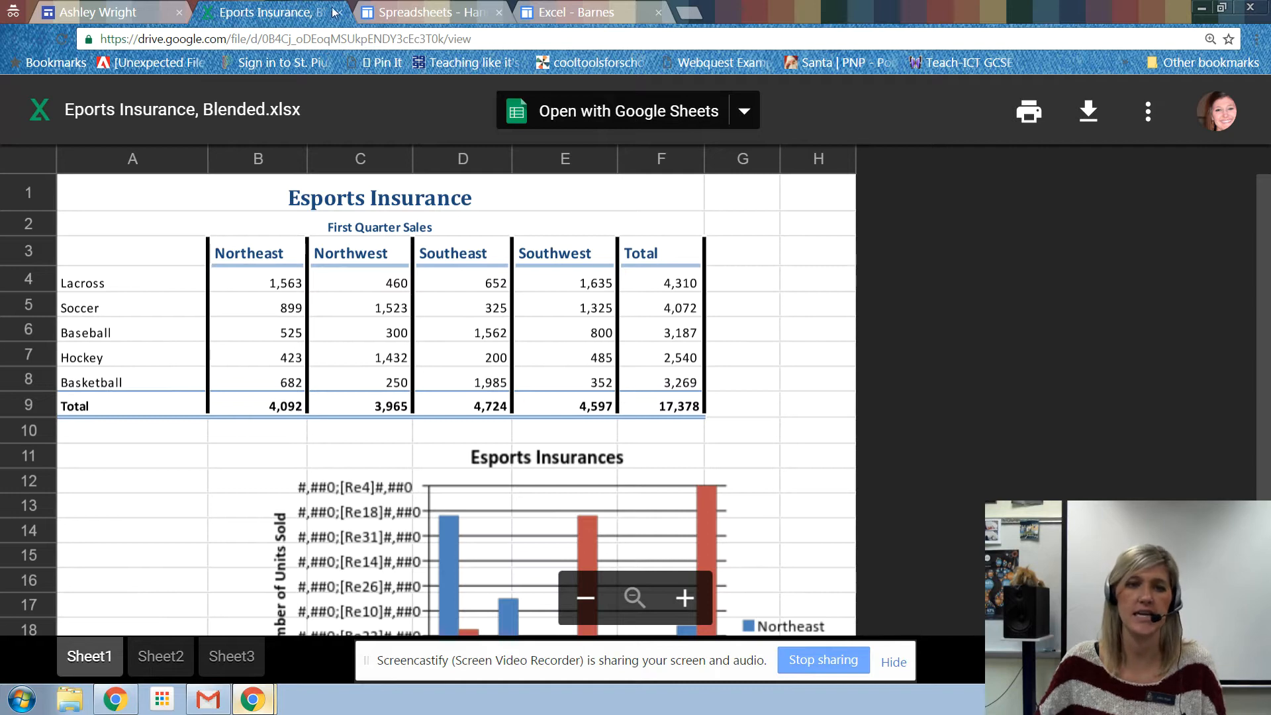
left_click(339, 13)
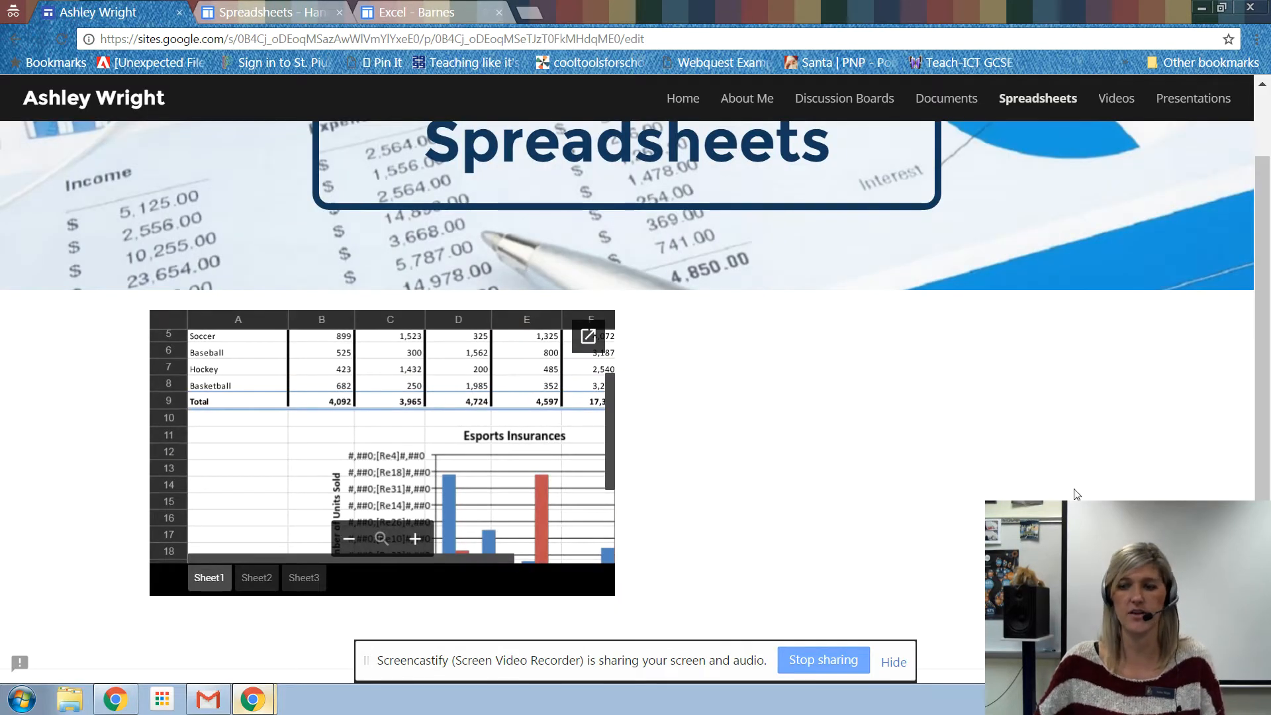
key("Escape")
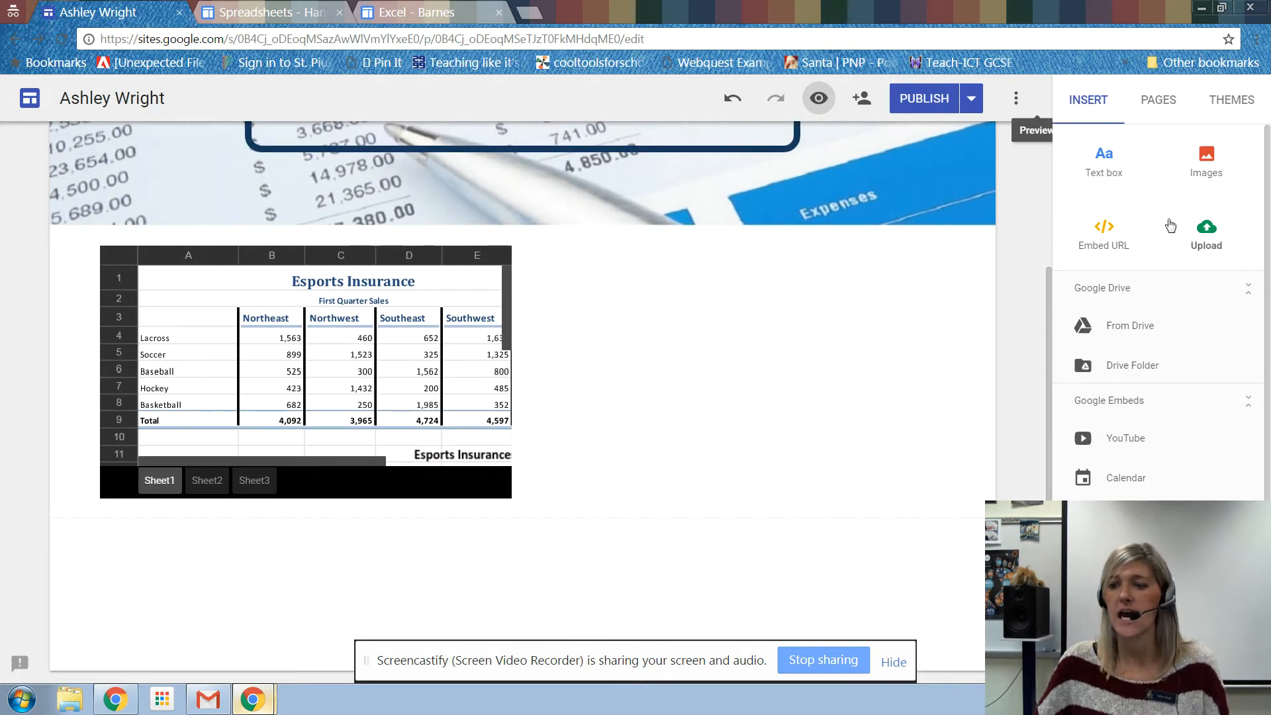
Insert the Google Sheet version of Eports Insurance, Blended below the Excel file, choosing it from the Sheets list.
scroll(1176, 238, "down", 1)
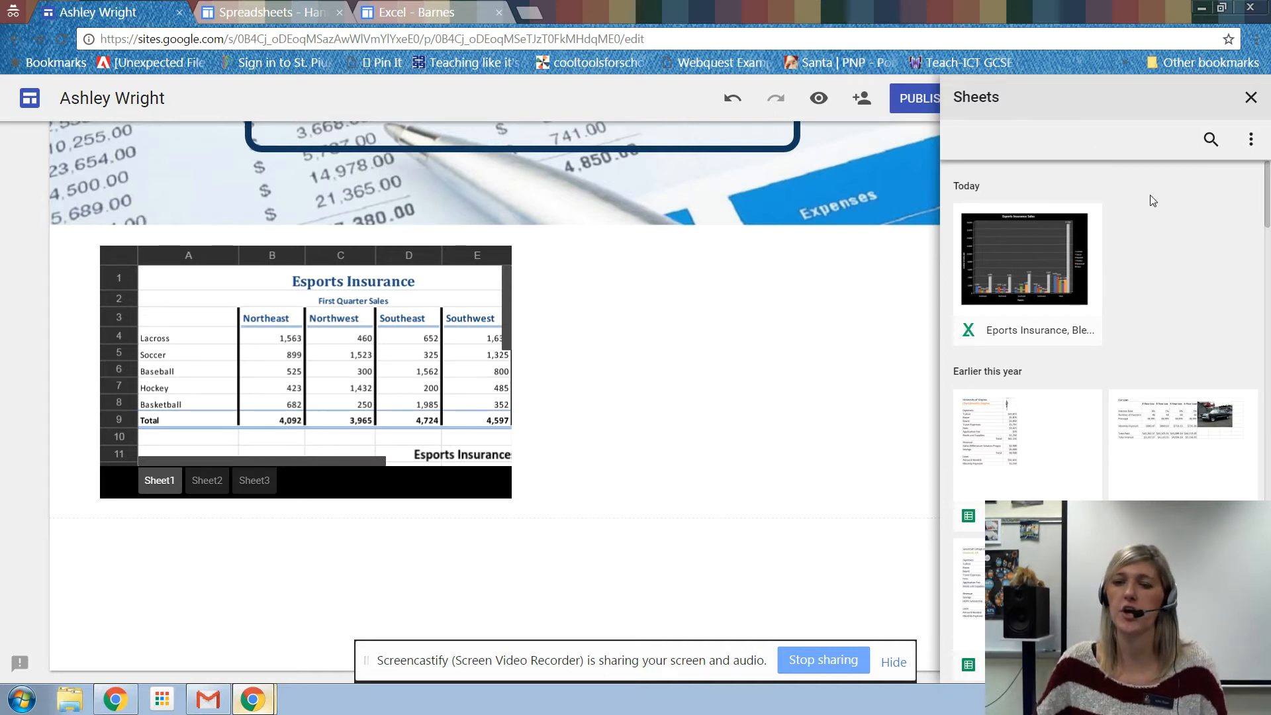
scroll(1228, 489, "down", 3)
scroll(1228, 464, "down", 5)
scroll(1229, 454, "up", 8)
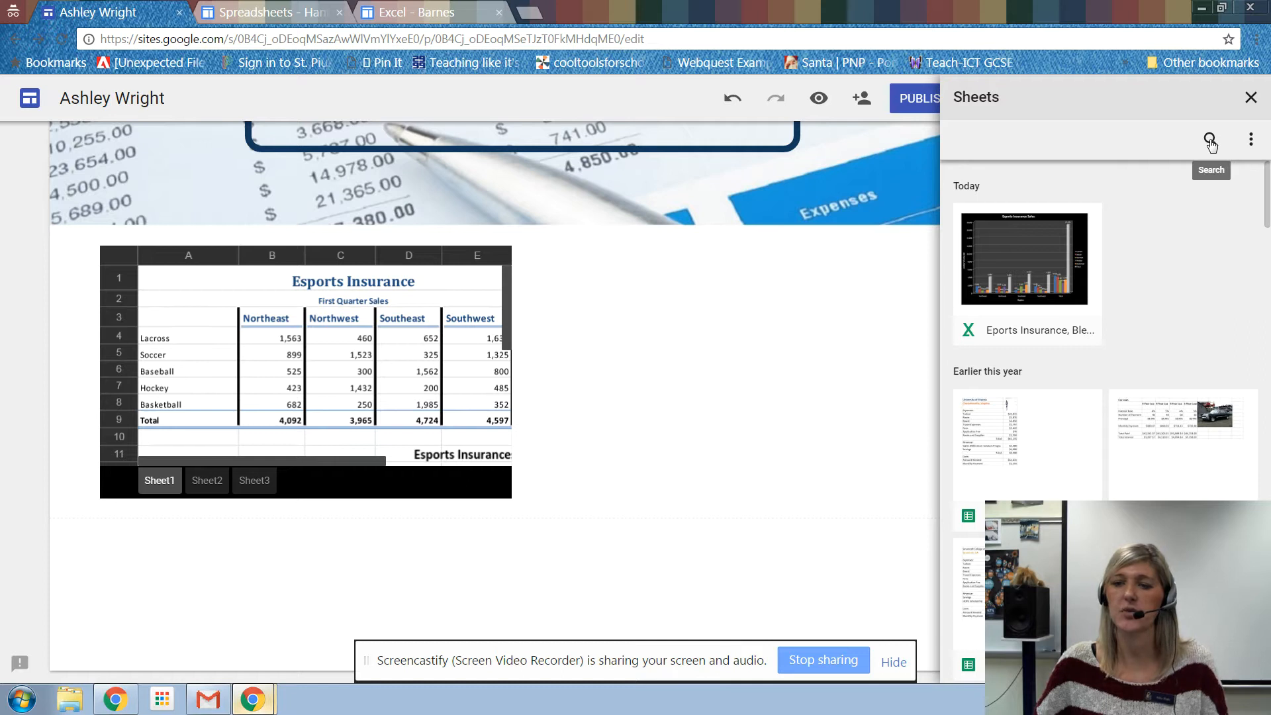
scroll(1053, 318, "down", 5)
scroll(1052, 318, "down", 4)
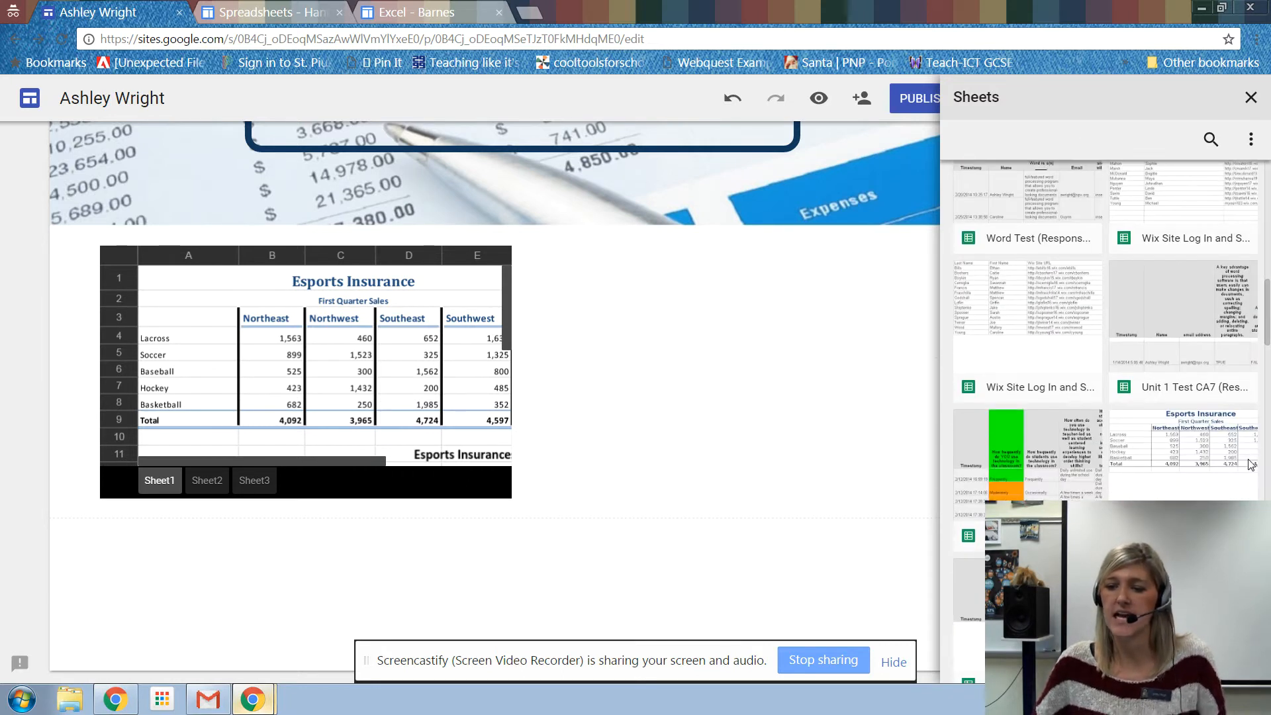
left_click(1197, 458)
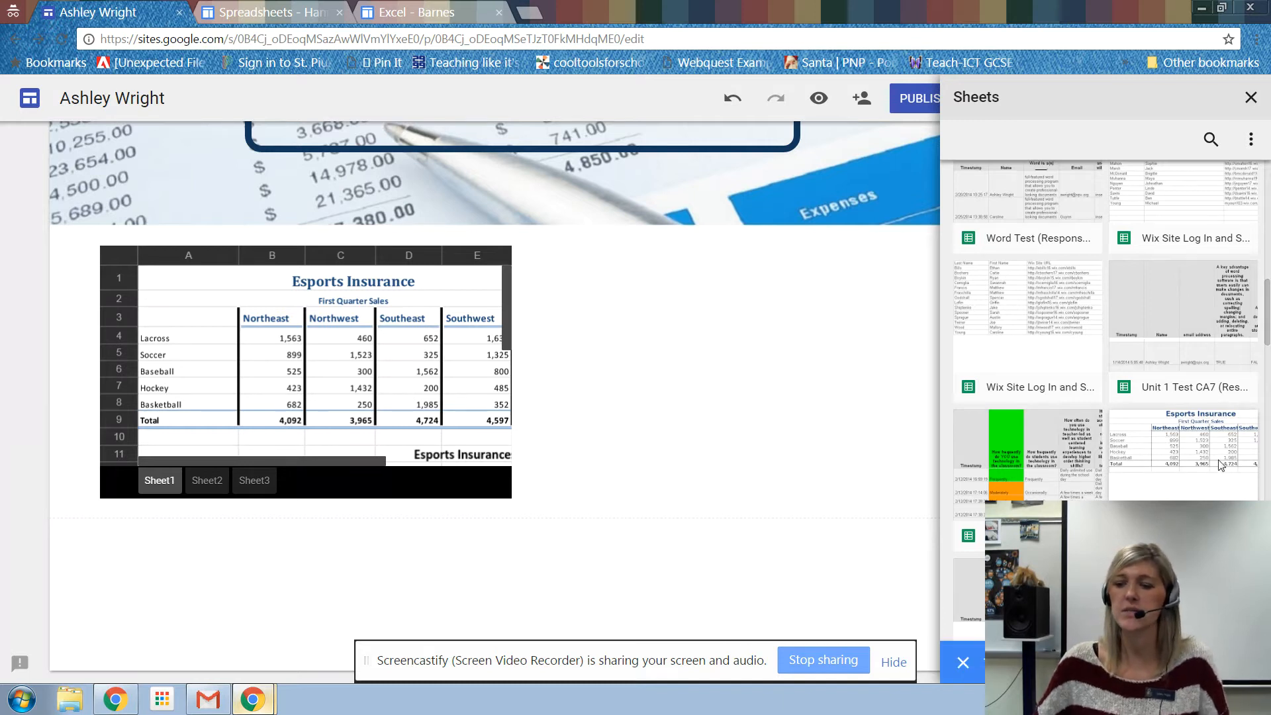
left_click(1234, 662)
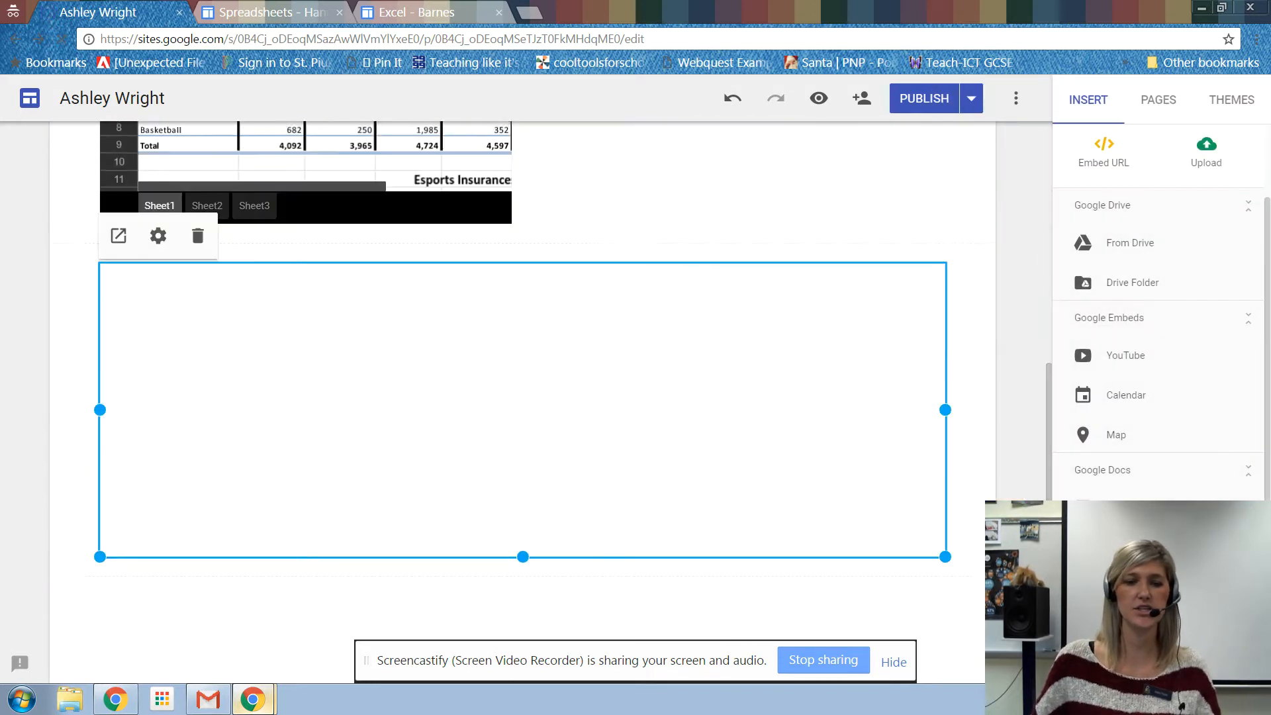
Narrow the embedded Google Sheet to about two thirds of the page's content width.
left_click_drag(945, 353, 642, 353)
left_click(616, 351)
left_click(585, 353)
Preview the Spreadsheets page and open the embedded Google Sheet in its own tab.
left_click(819, 100)
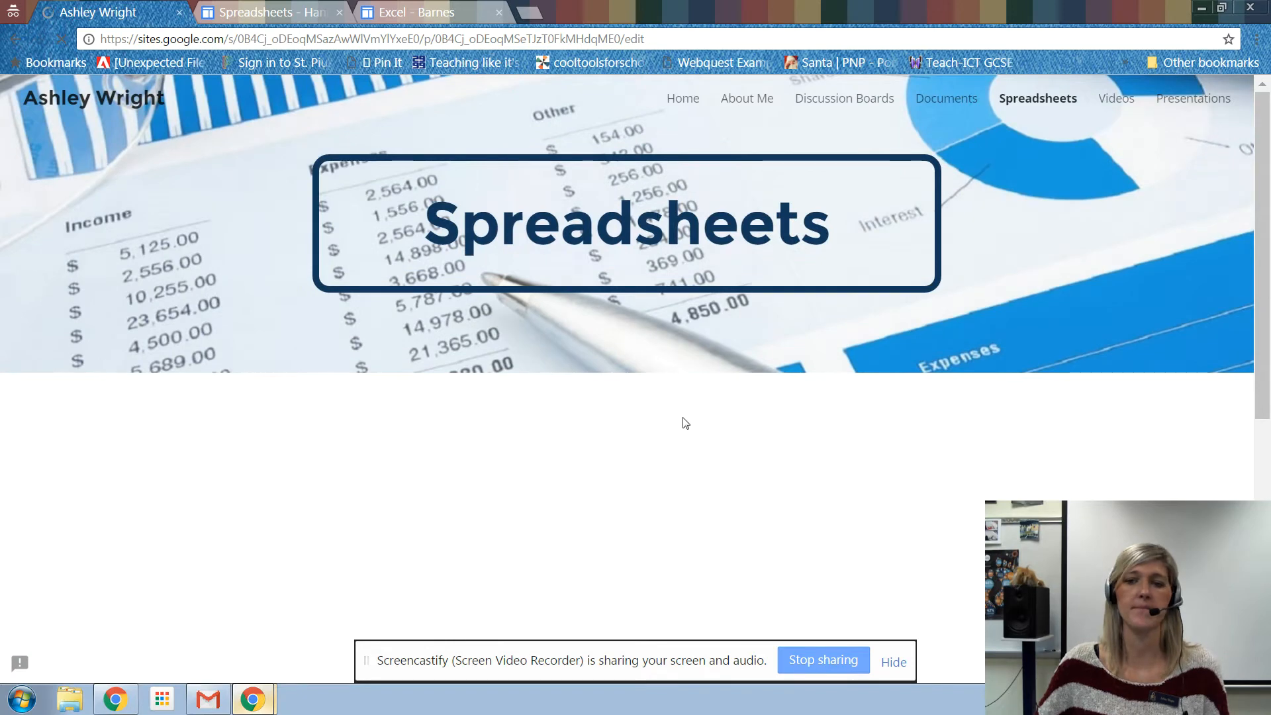
scroll(685, 422, "down", 7)
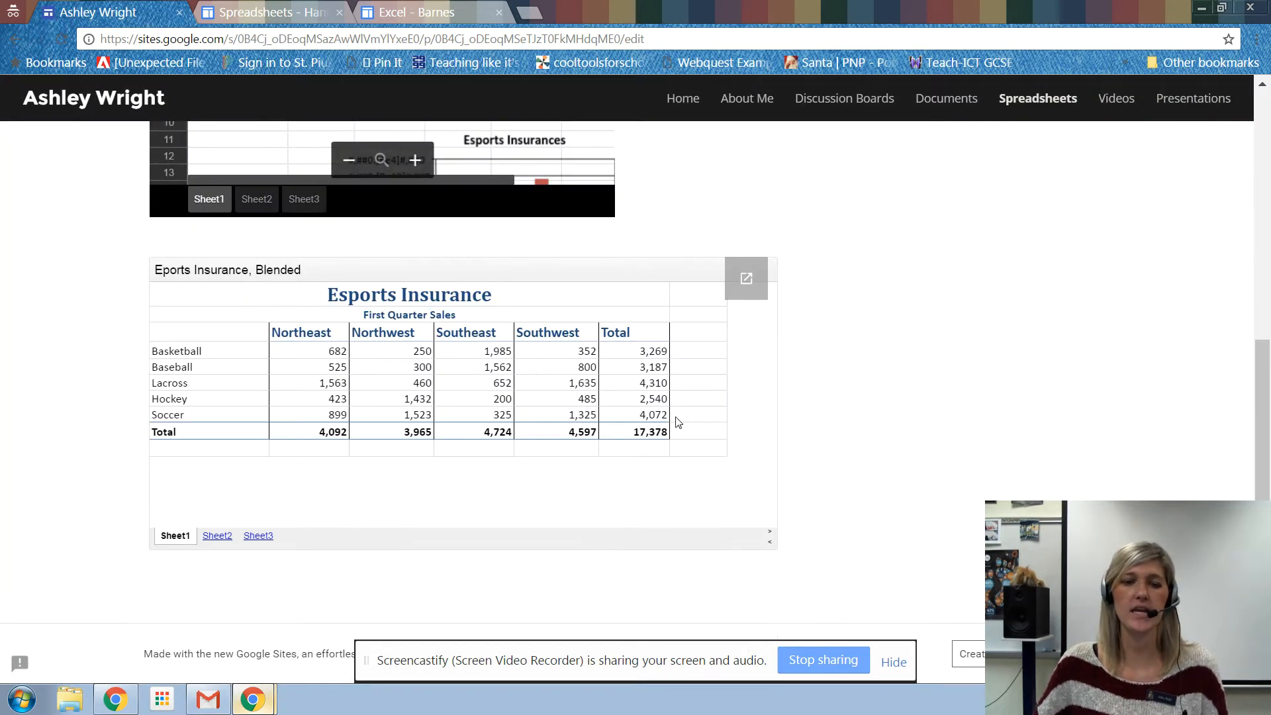
left_click(742, 278)
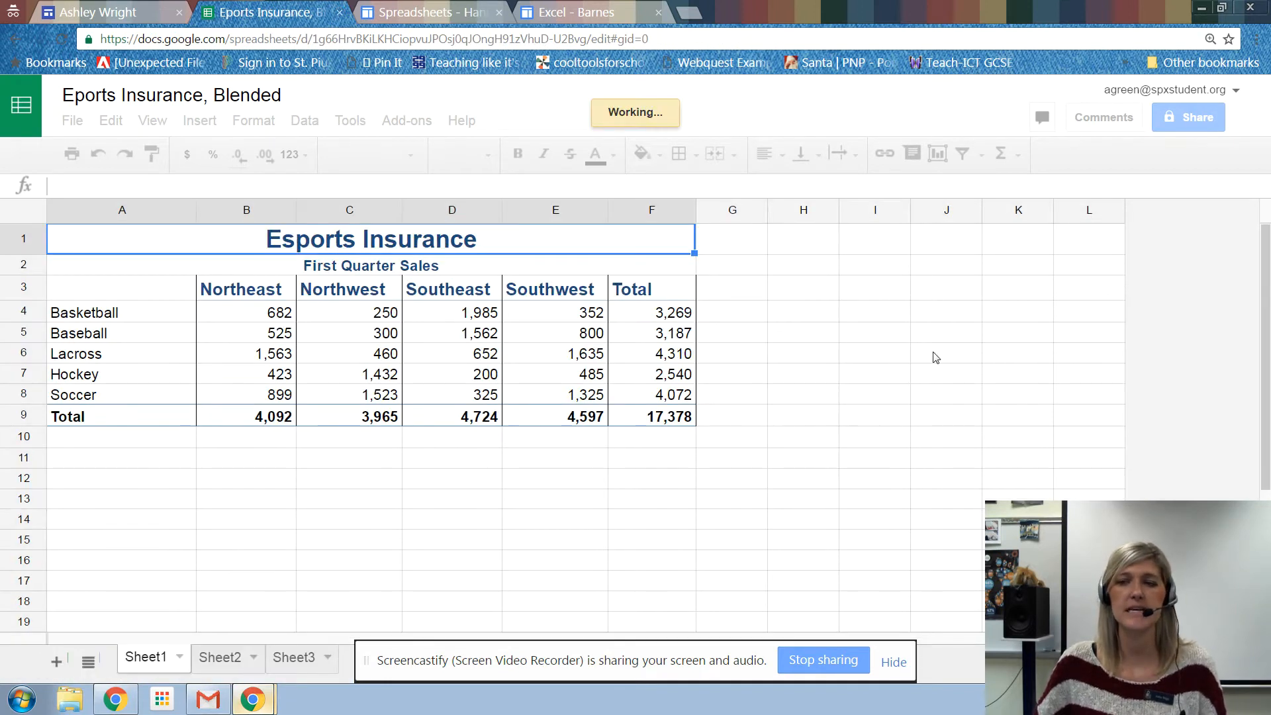
Check the sharing settings of the Eports Insurance, Blended Google Sheet, and return to editing the Spreadsheets page.
left_click(1188, 121)
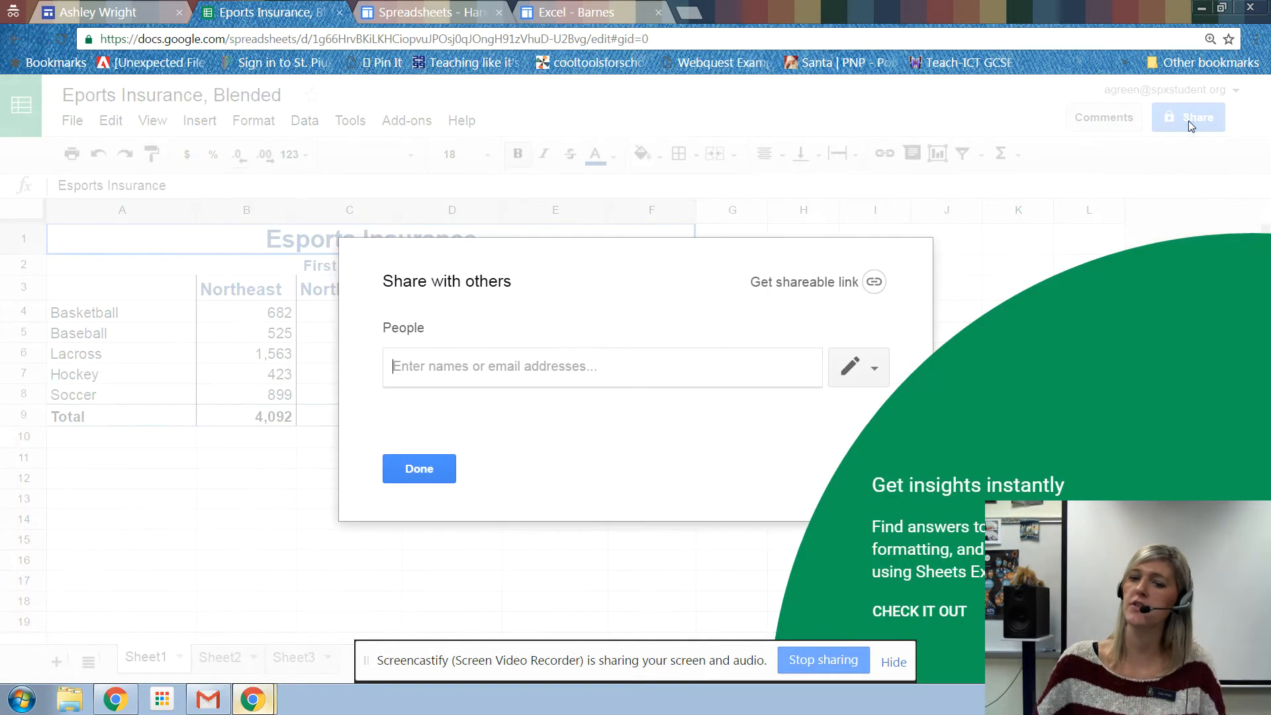
left_click(423, 468)
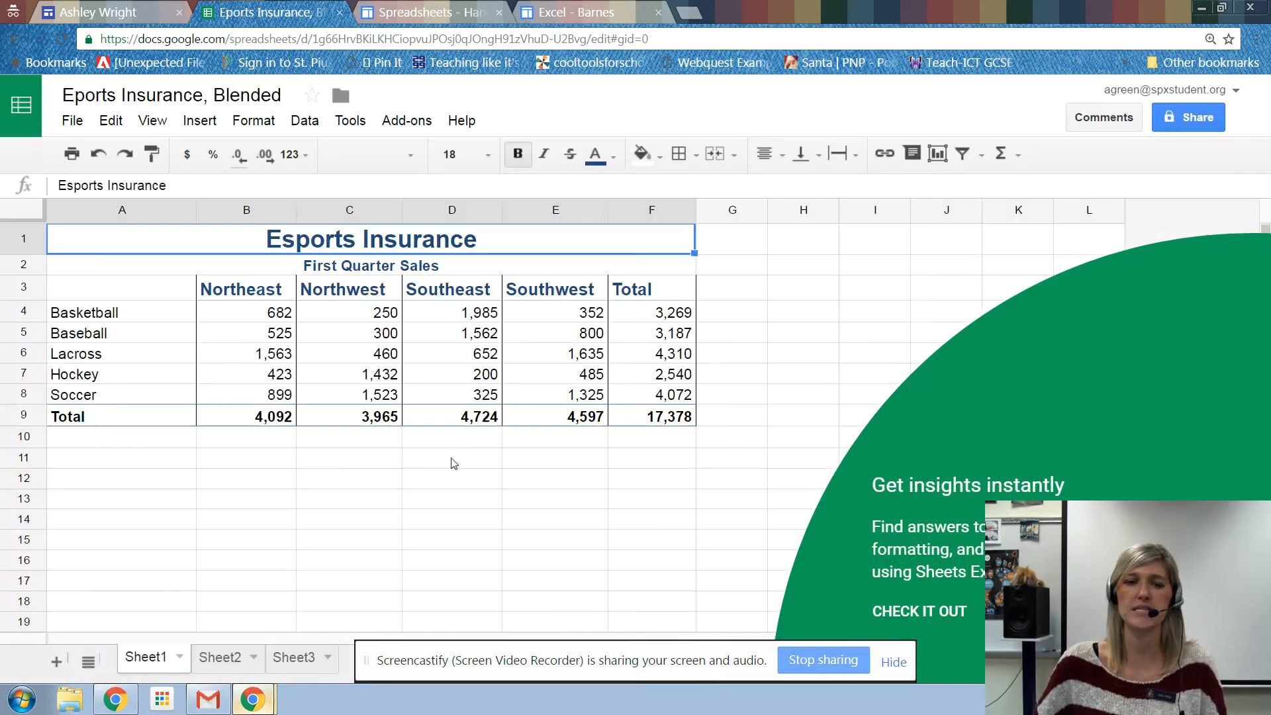
left_click(339, 12)
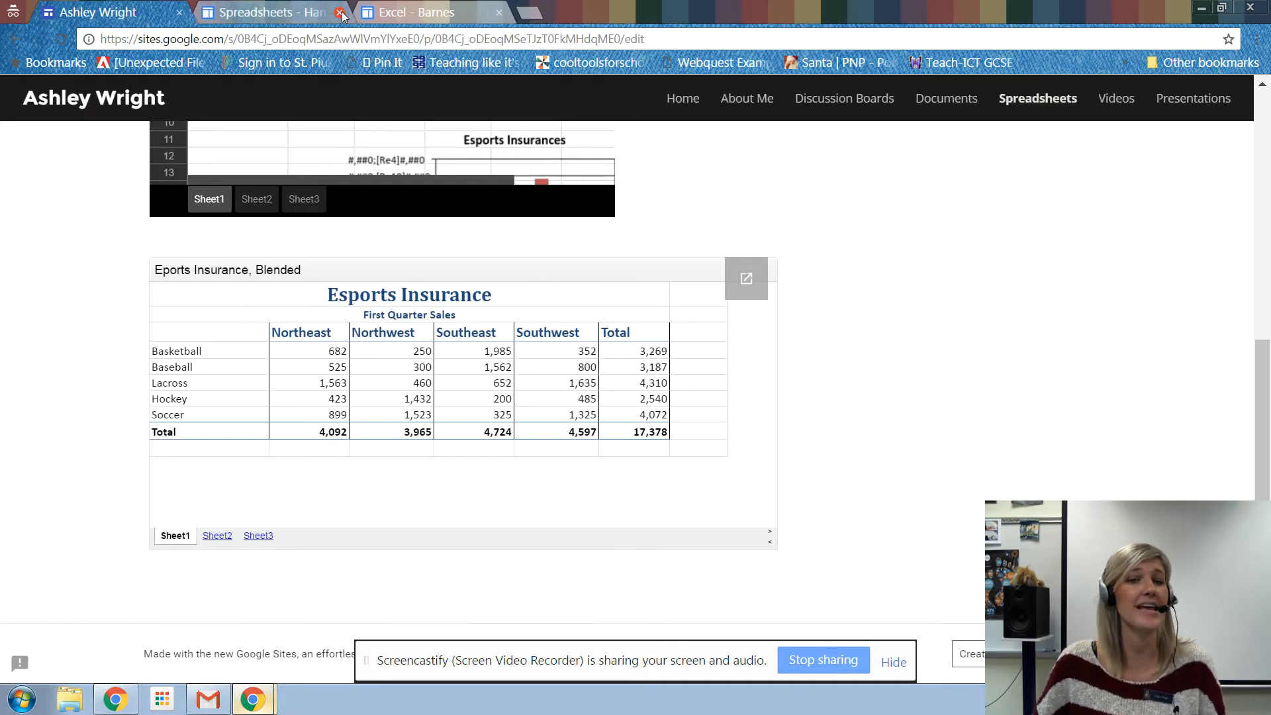
scroll(722, 447, "up", 5)
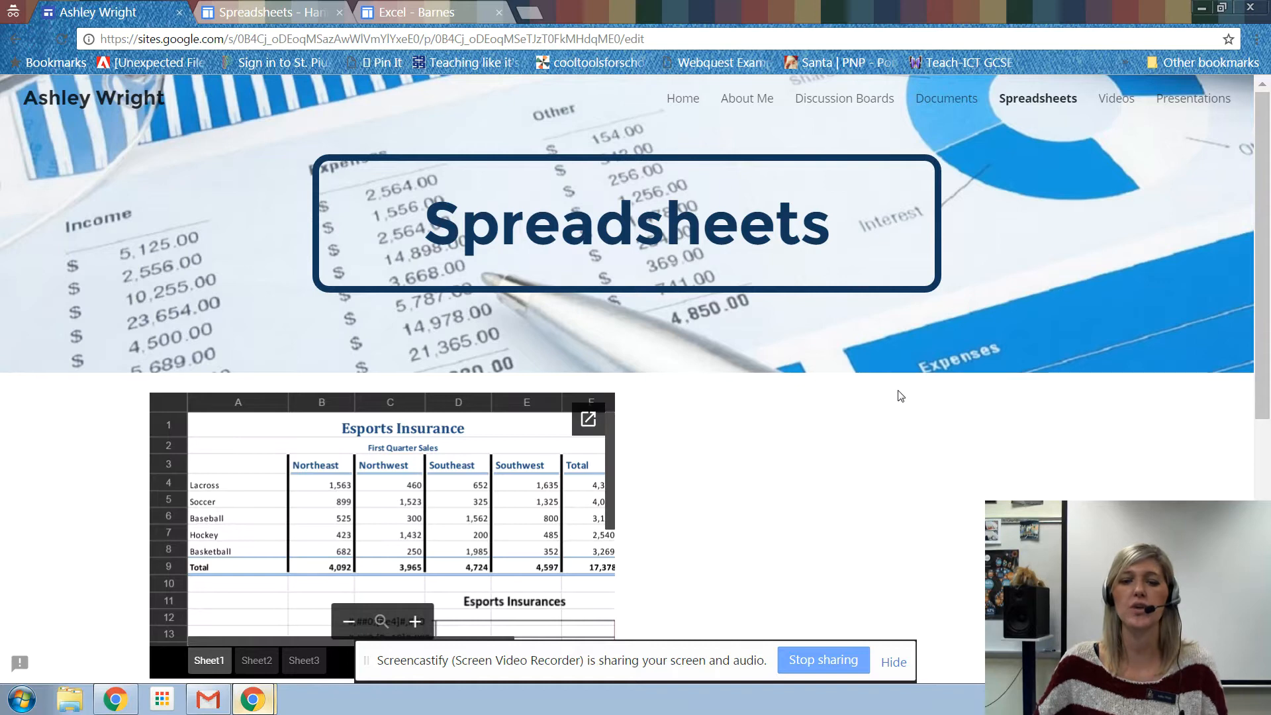
left_click(1221, 650)
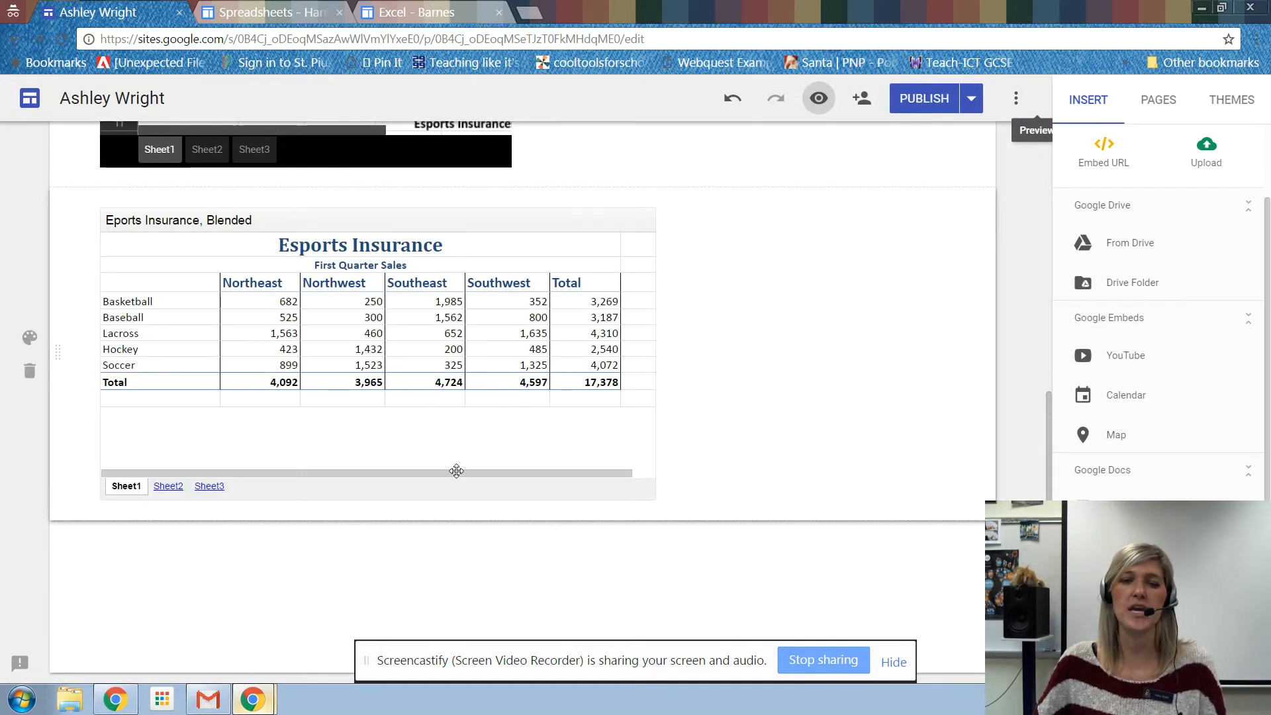
Delete the embedded Google Sheet below the Excel file from the Spreadsheets page.
scroll(512, 387, "up", 5)
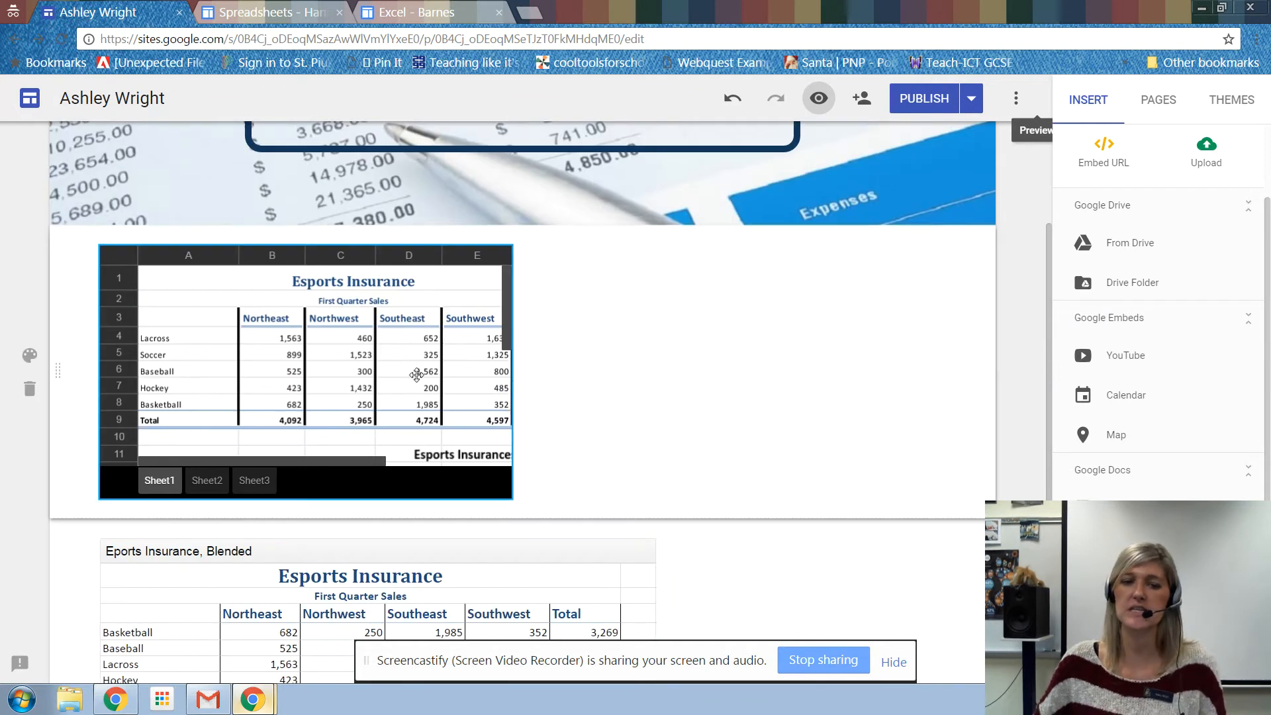
left_click(416, 375)
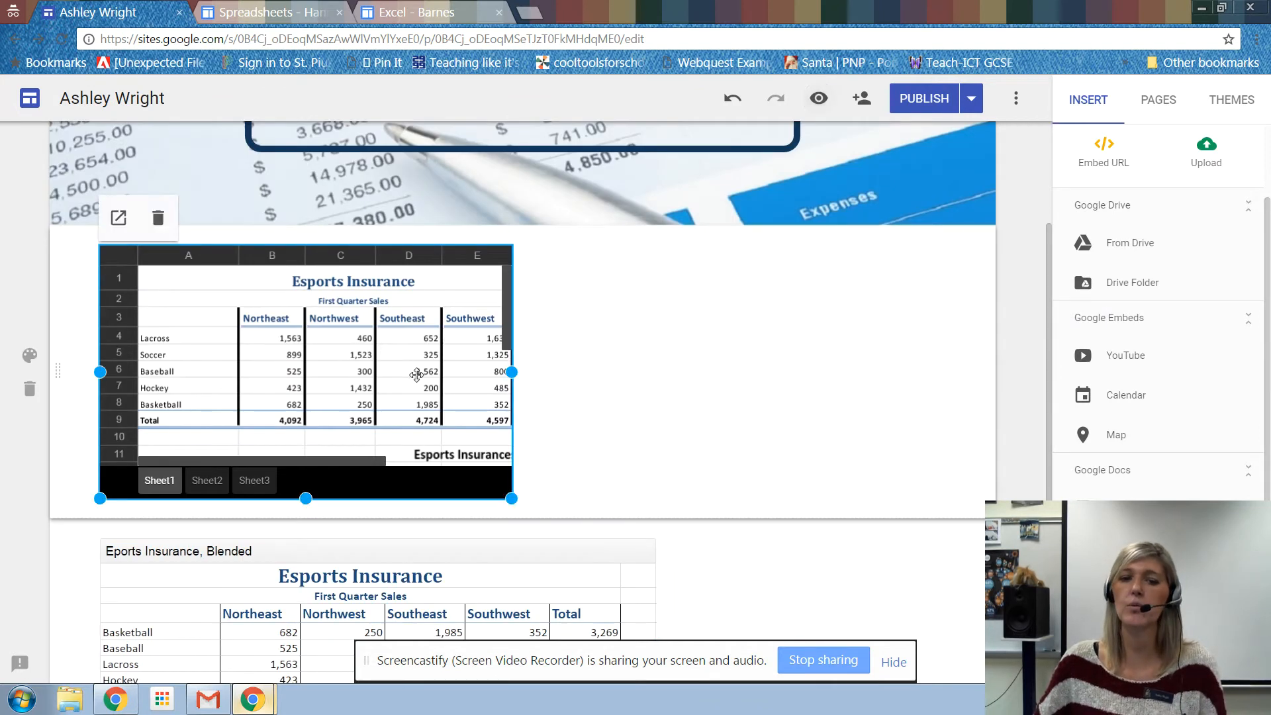
left_click(401, 585)
key("Delete")
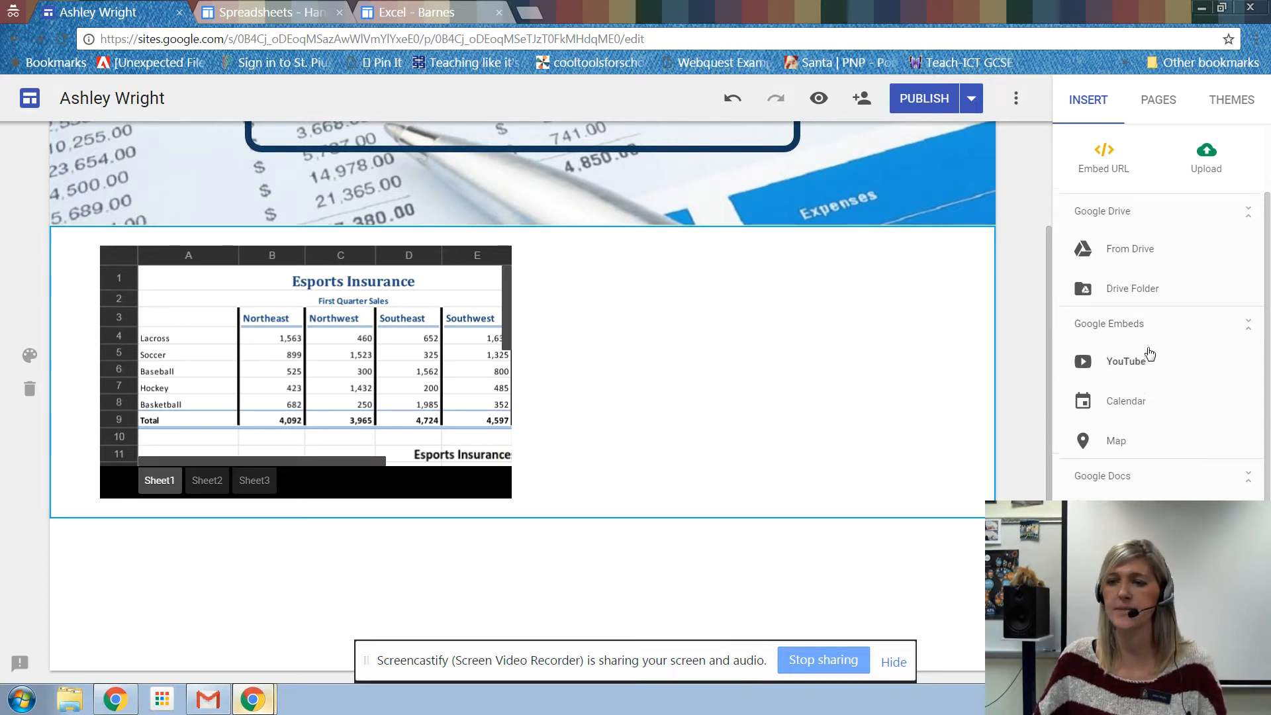
Add a full-width text box and move it between the page banner and the embedded Excel file.
scroll(1145, 330, "up", 2)
left_click(1104, 173)
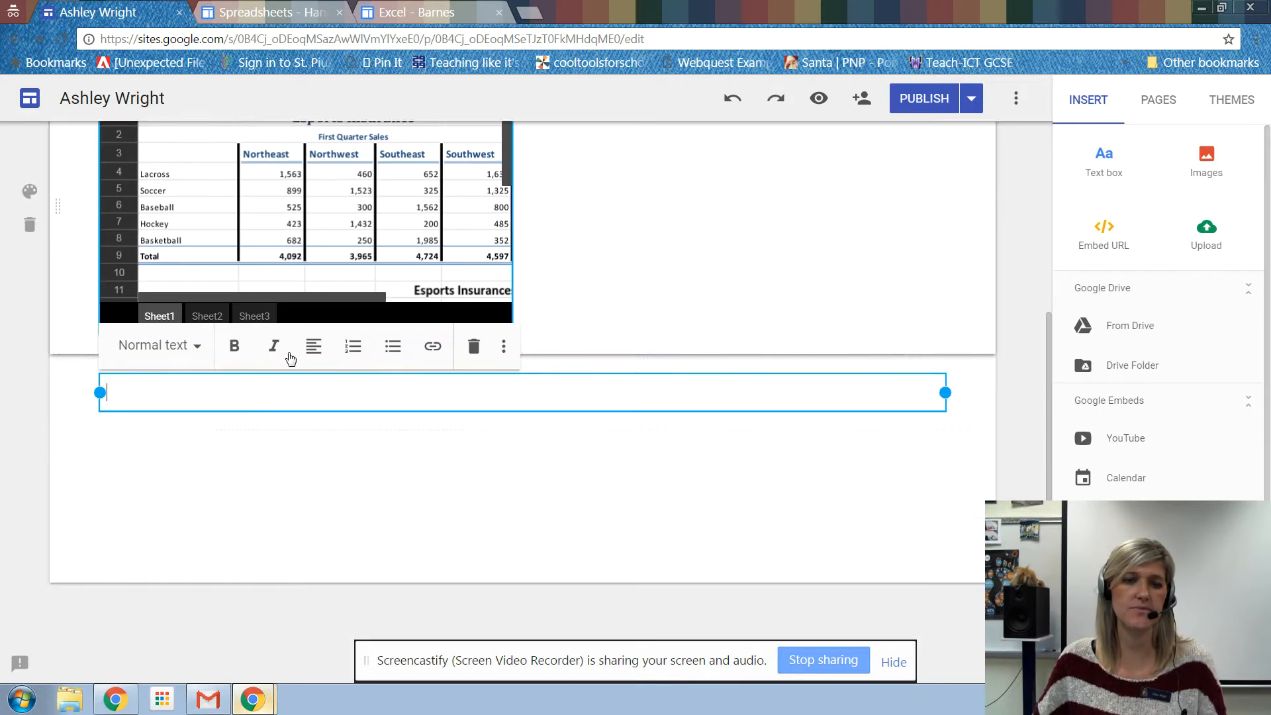
scroll(219, 341, "up", 5)
left_click_drag(153, 559, 146, 288)
scroll(331, 298, "down", 1)
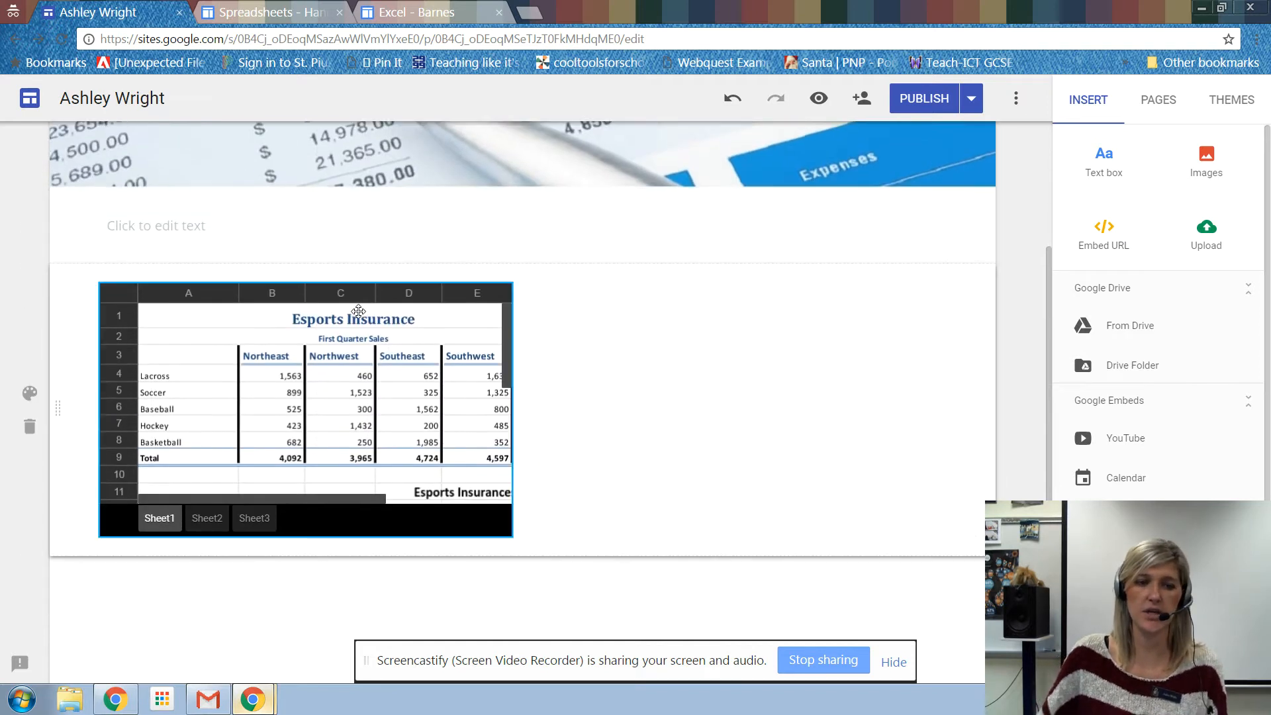
Enter "Esports Insurance Sales Chart" in the text box above the Excel file and style it as Heading.
left_click(234, 229)
type("Es")
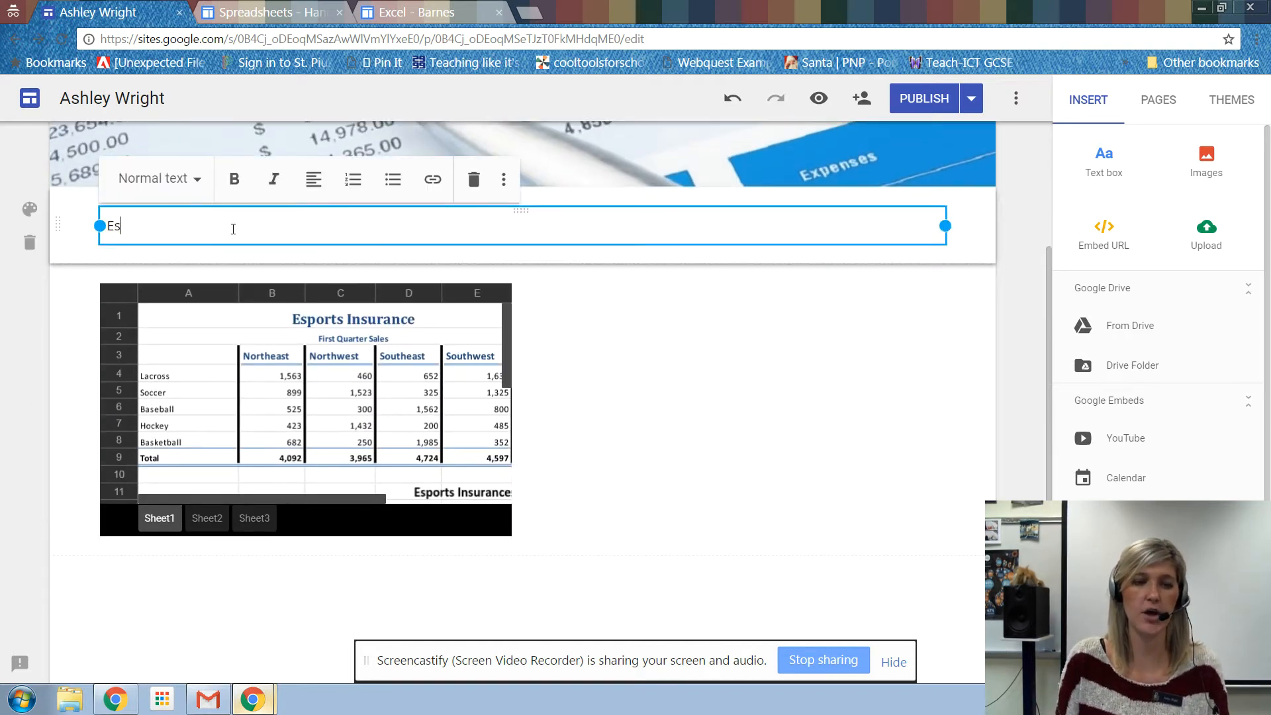
type("ports Insurance Sales")
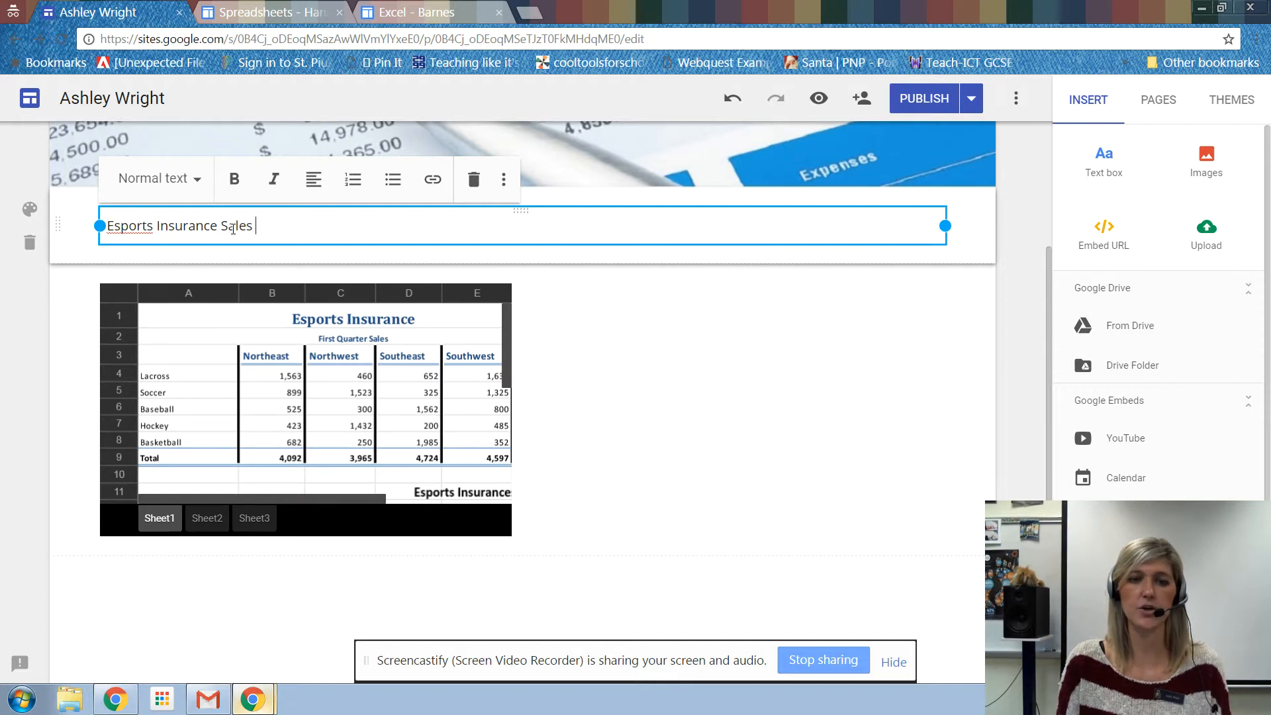
type(" Chart")
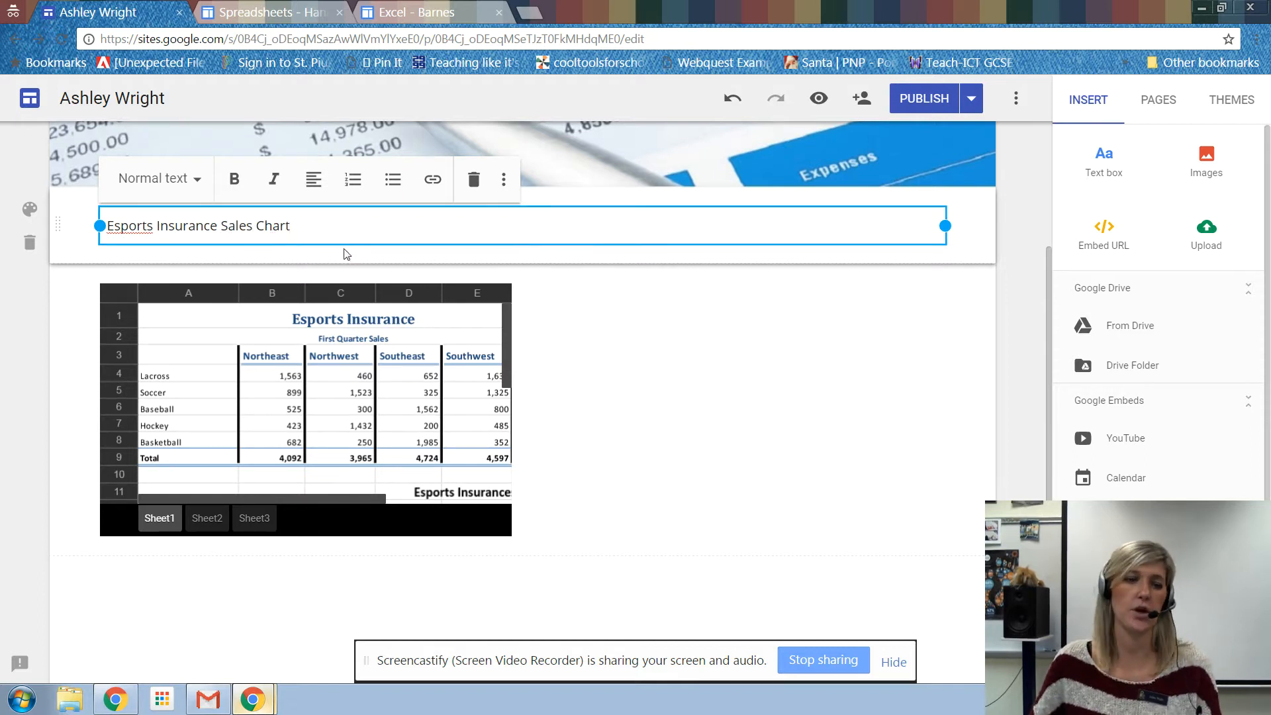
left_click(158, 179)
left_click(147, 269)
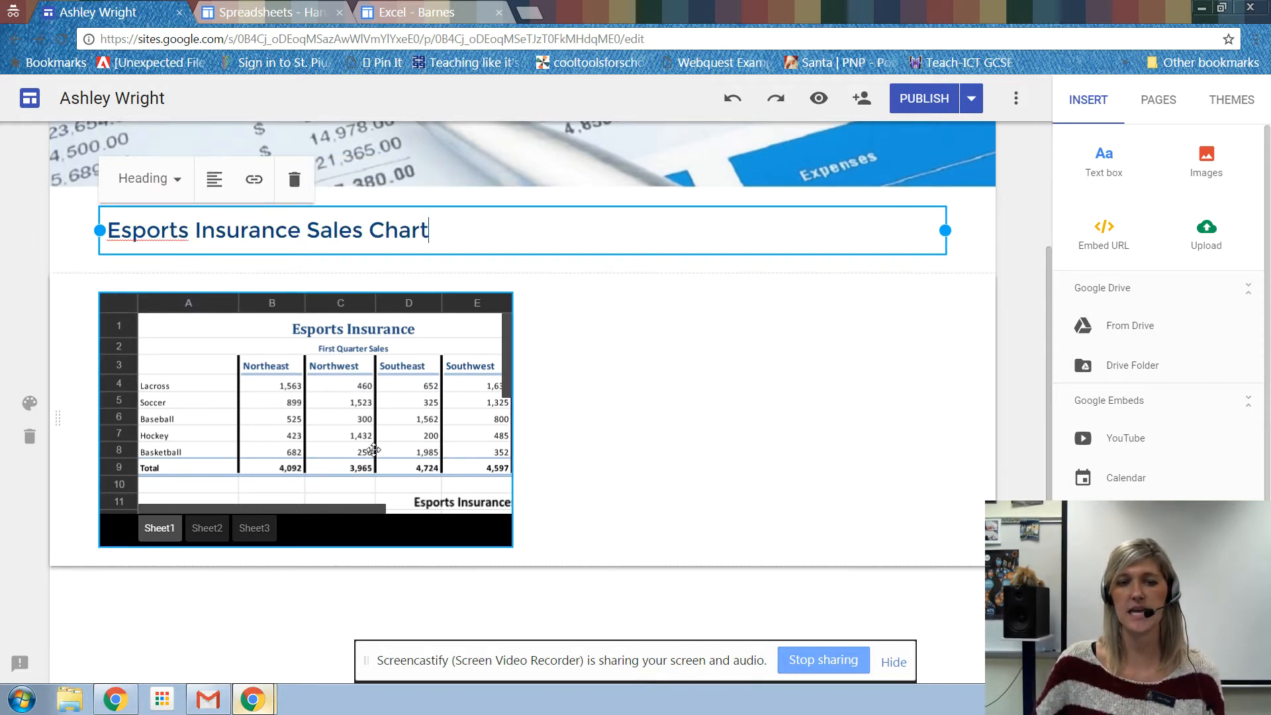
Add a second text box and place it beside the embedded Excel file, in the same section.
scroll(504, 507, "down", 1)
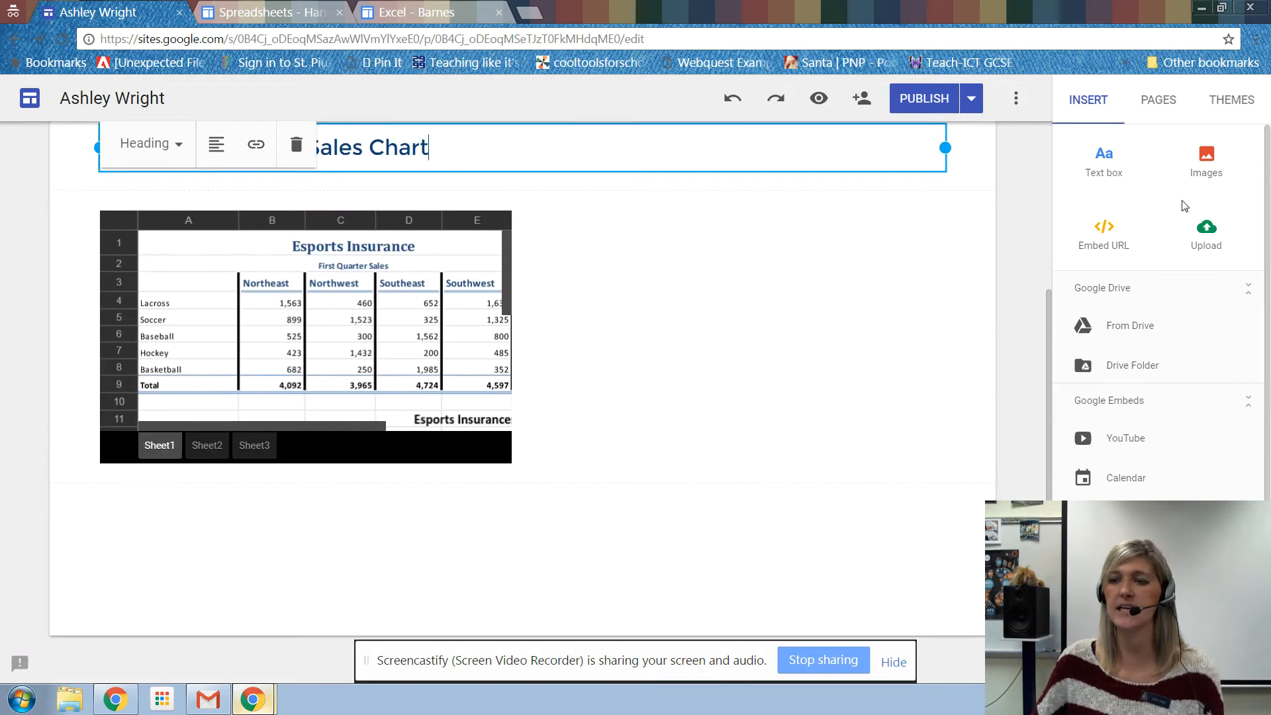
left_click(1111, 170)
left_click(1103, 158)
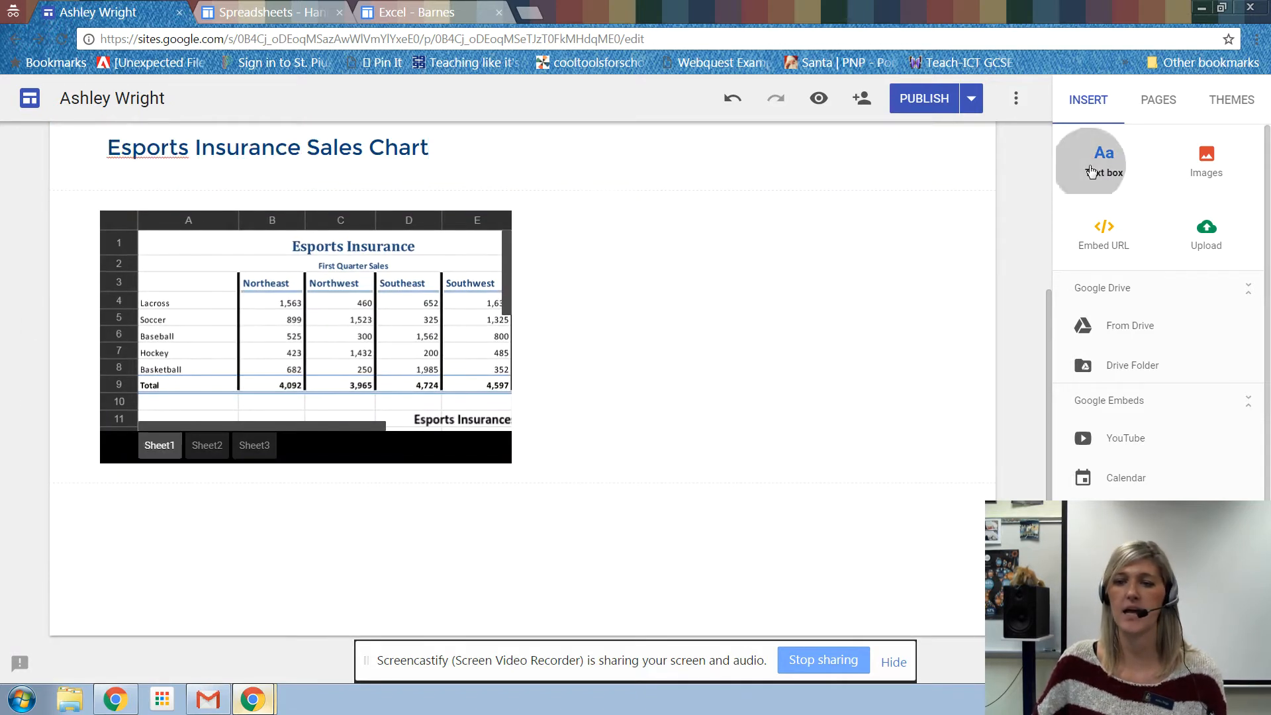
left_click_drag(558, 311, 725, 212)
left_click(619, 296)
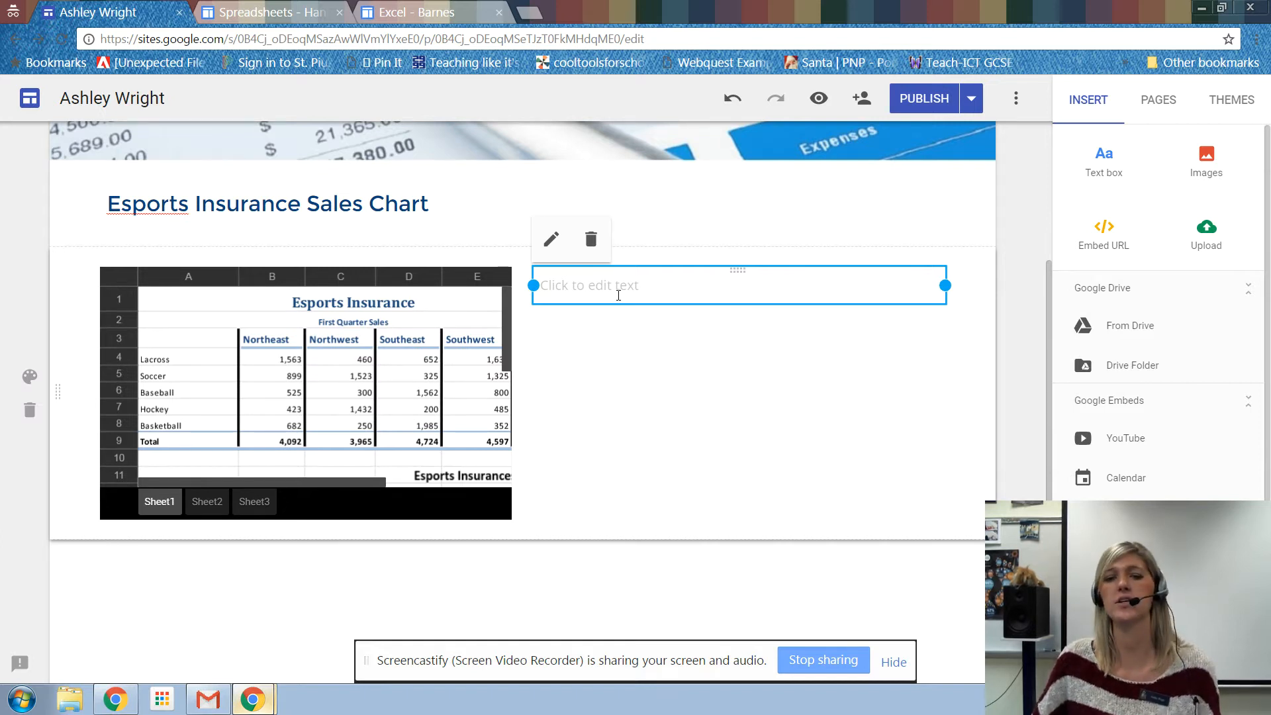
Write the reflection "In this activity I learned the basic of using Excel." in the text box beside the Excel file.
left_click(618, 296)
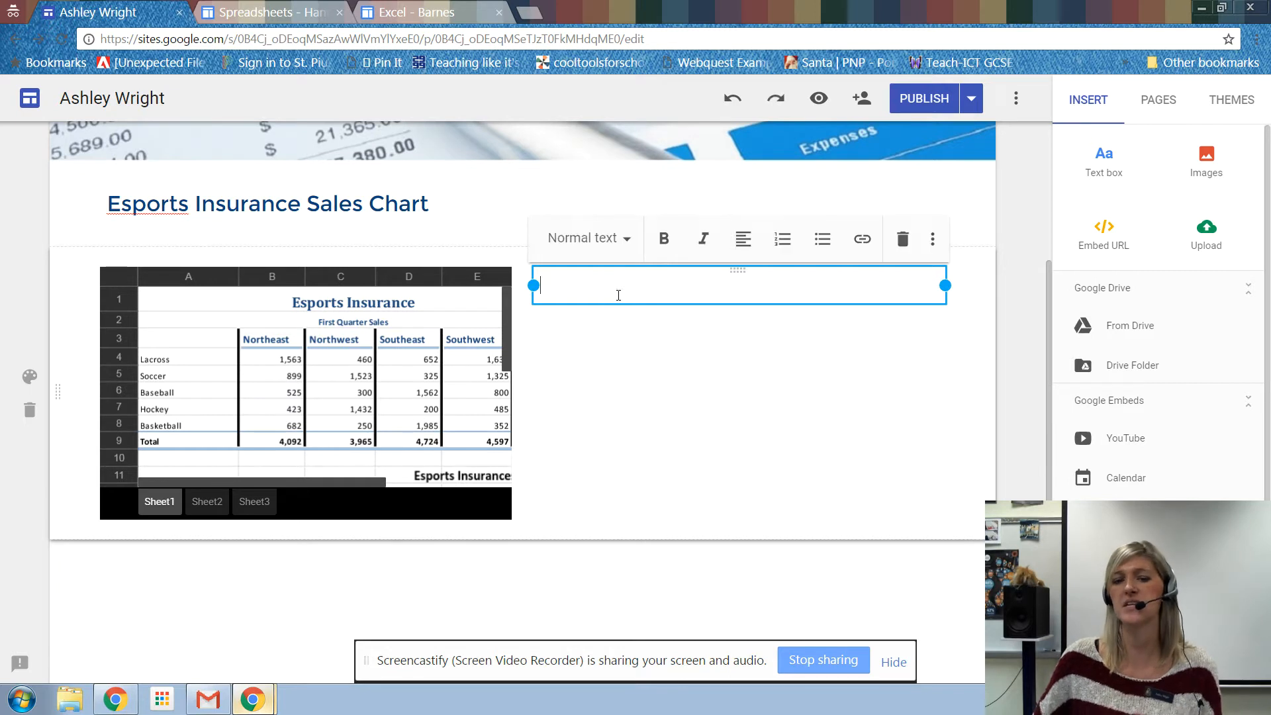
type("In this activity I learned the ba")
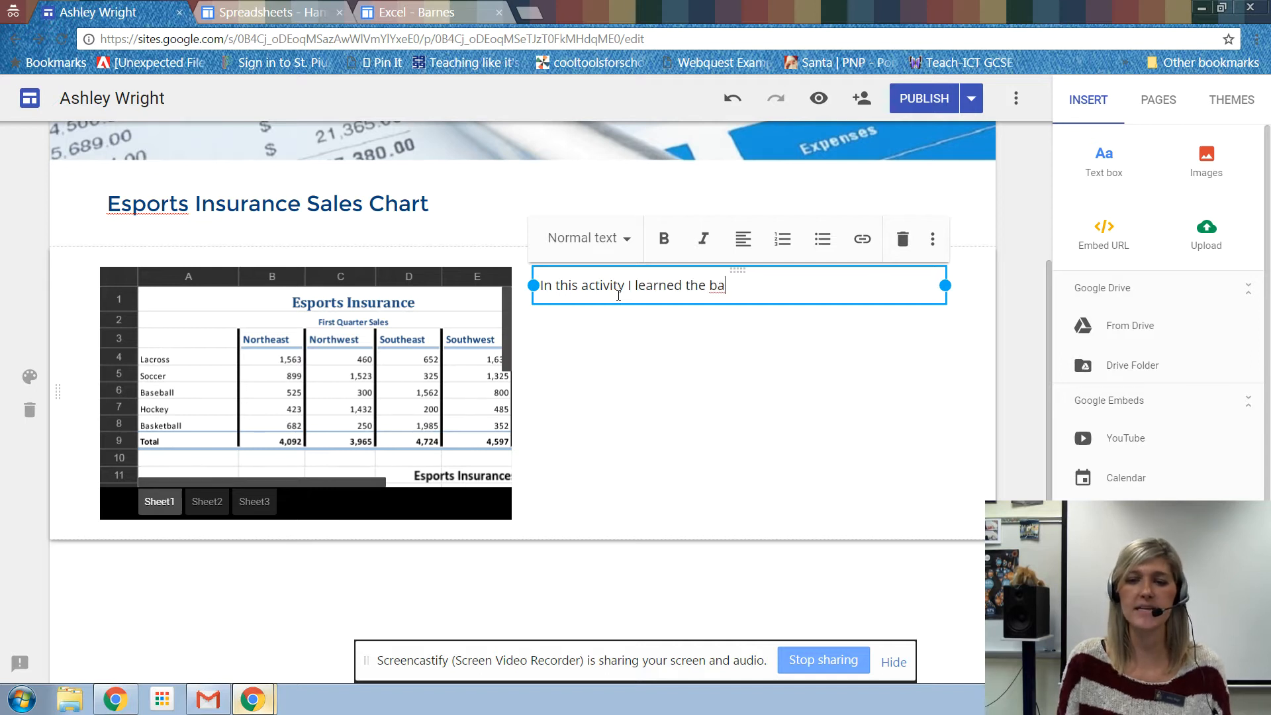
type("sic of usi")
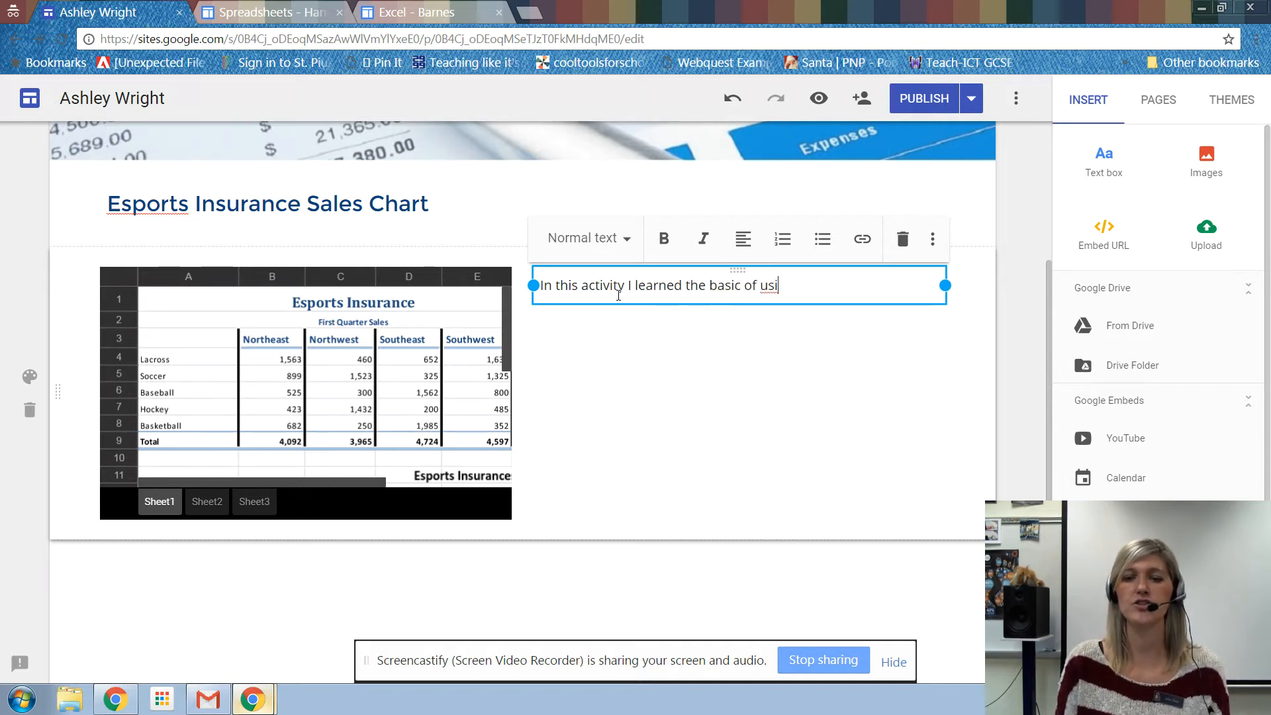
type("ng Excel.")
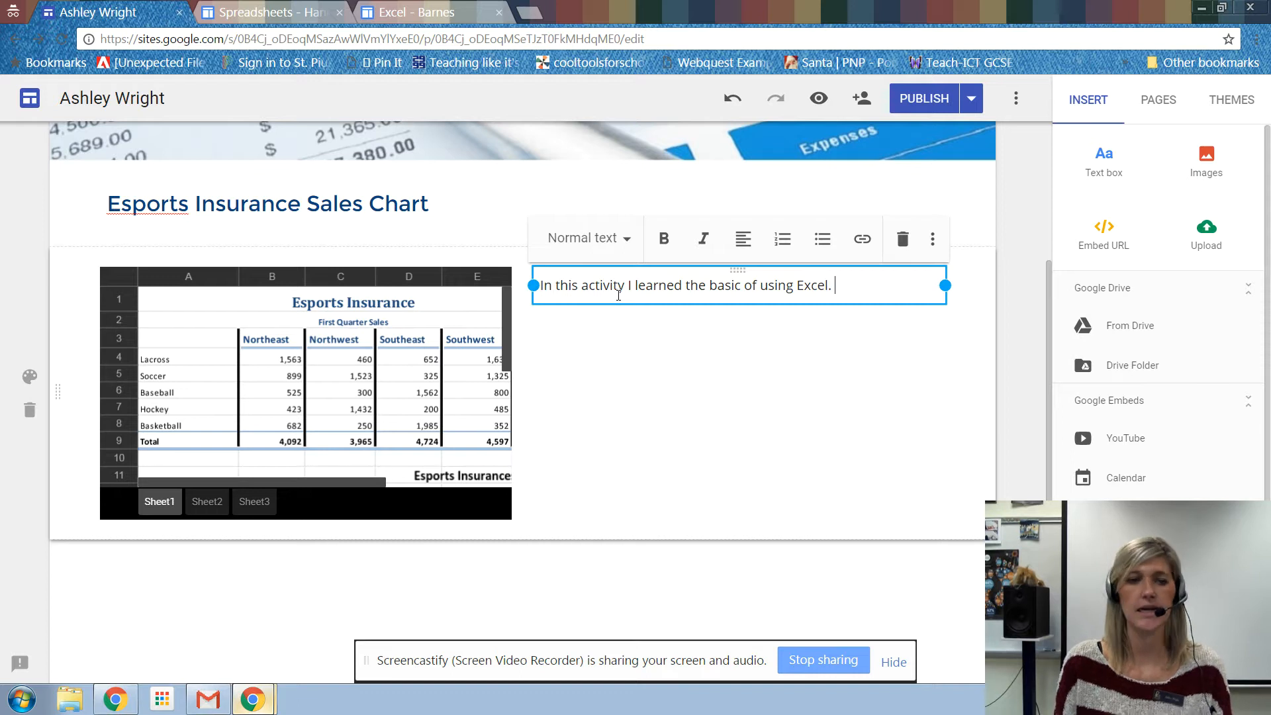
type(" SUM")
key("BackSpace")
key("BackSpace")
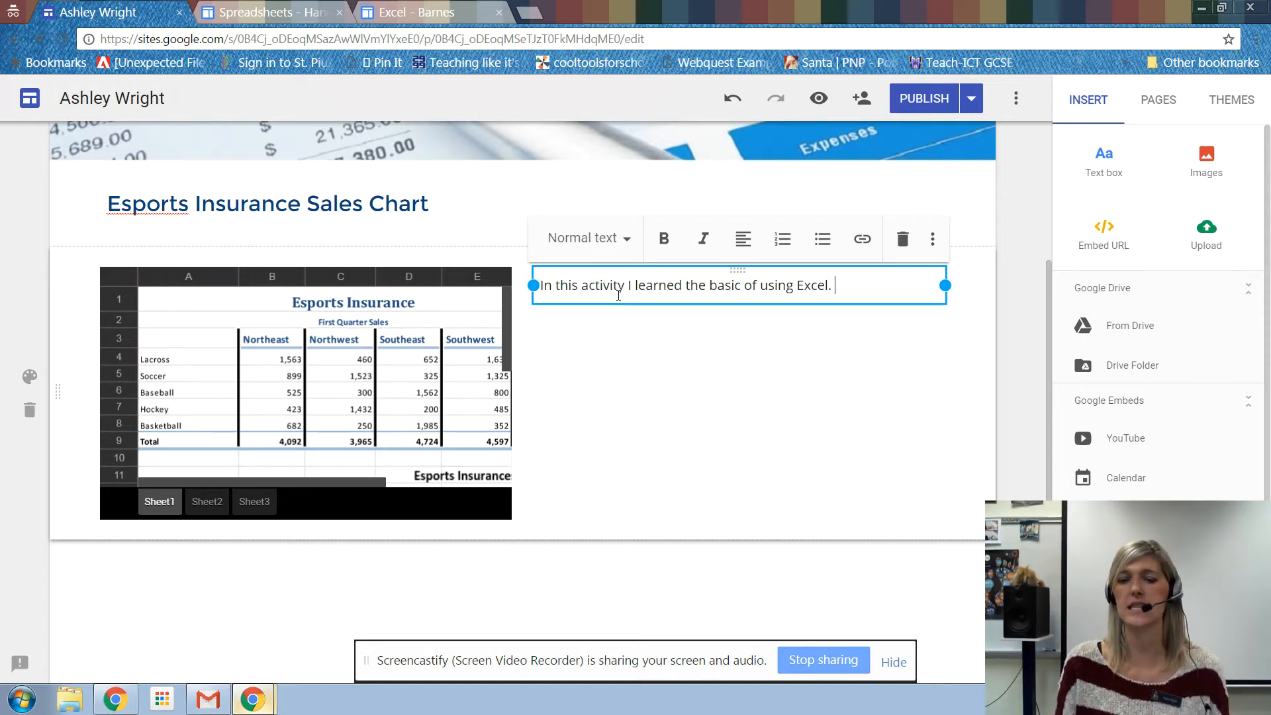
left_click(1007, 282)
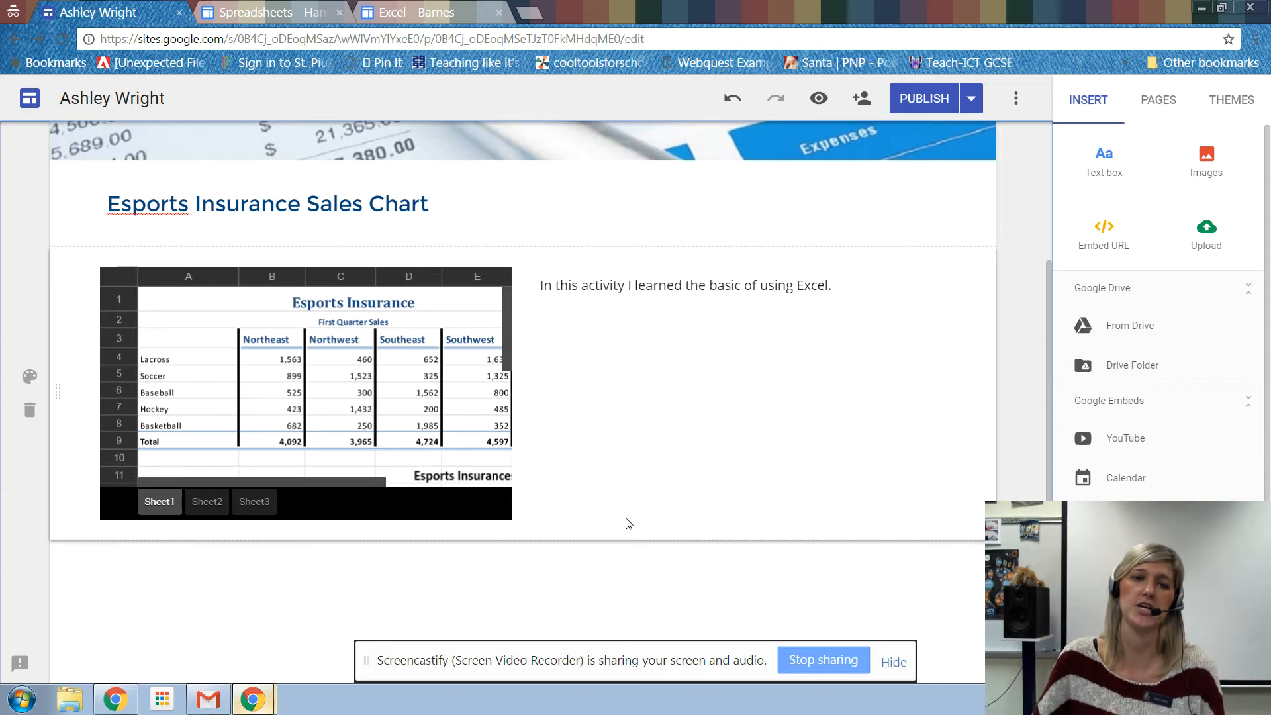
Review the Google Sites Rubric from About Me through the internal and external links requirement, and return to the site editor.
left_click(268, 704)
left_click(238, 640)
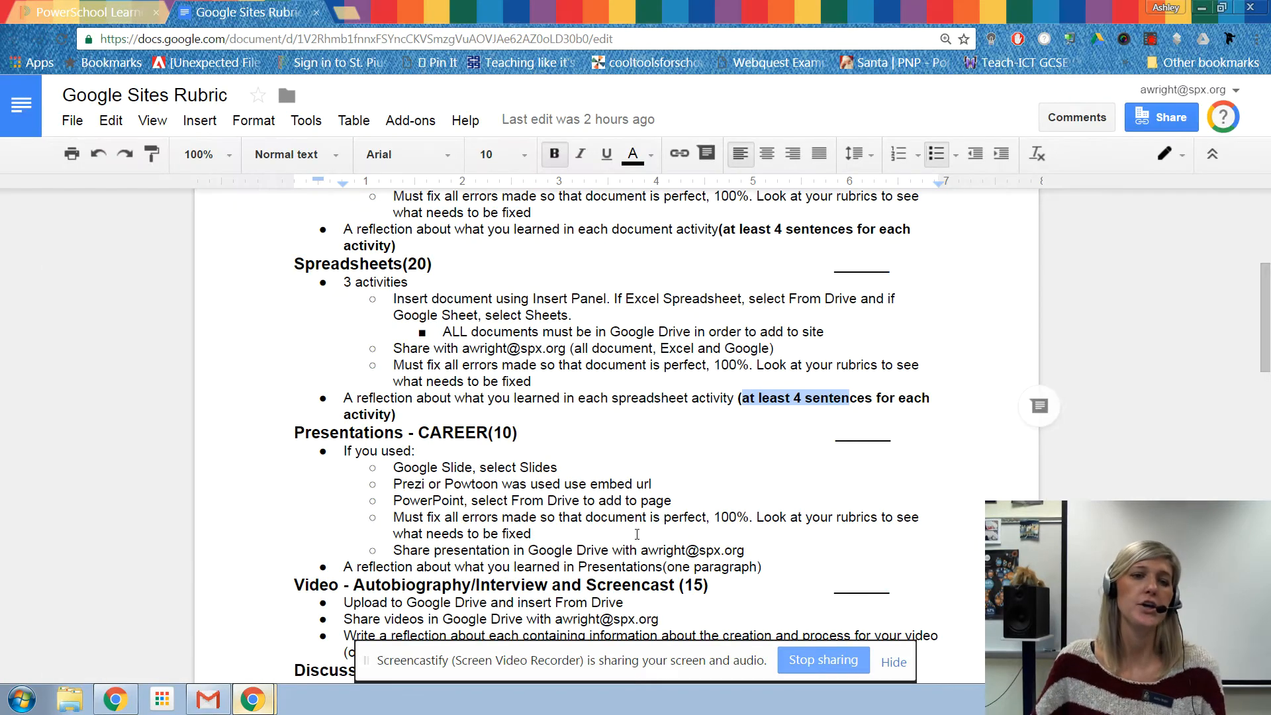
left_click(574, 463)
scroll(575, 462, "up", 5)
scroll(458, 326, "down", 1)
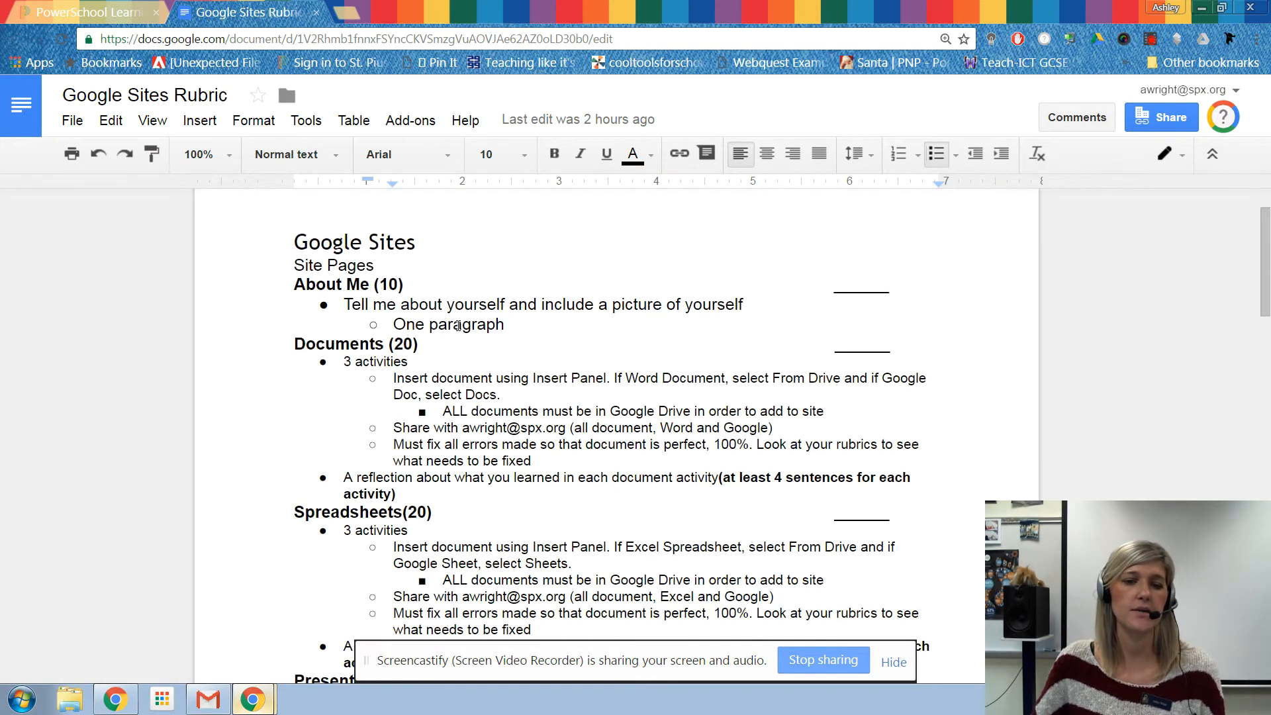
scroll(458, 325, "down", 3)
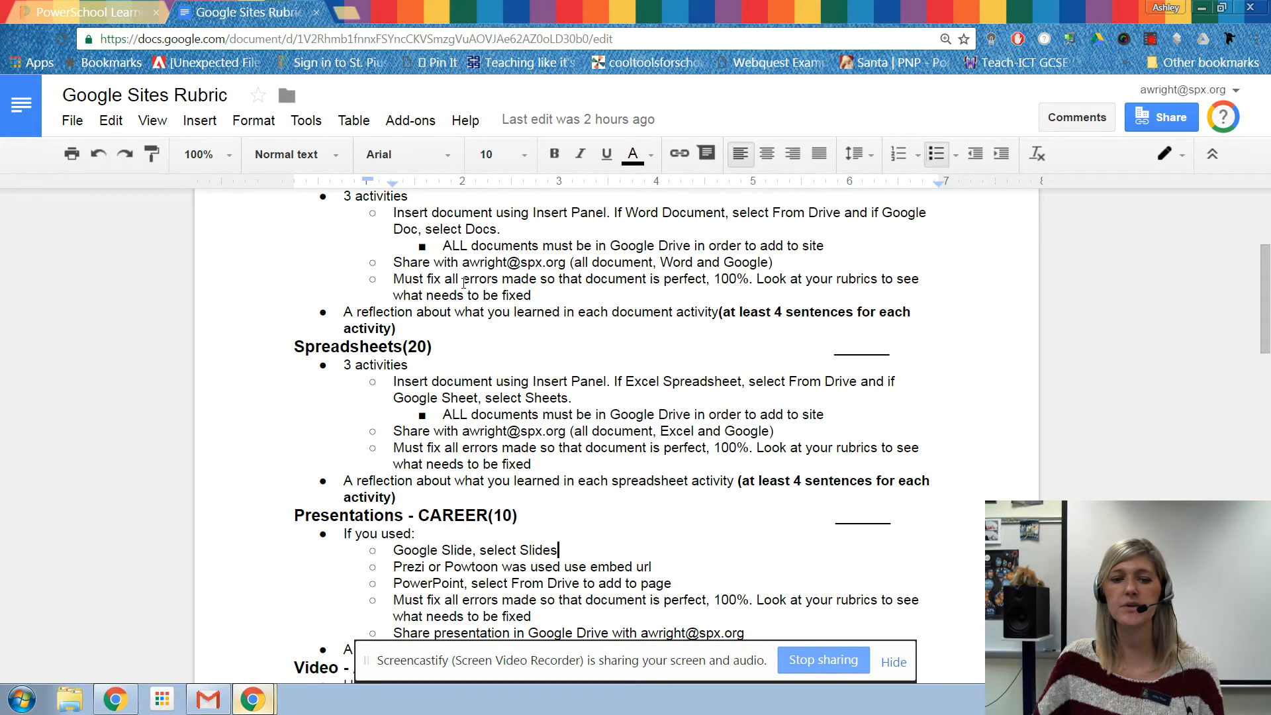
scroll(466, 283, "down", 4)
scroll(463, 283, "down", 3)
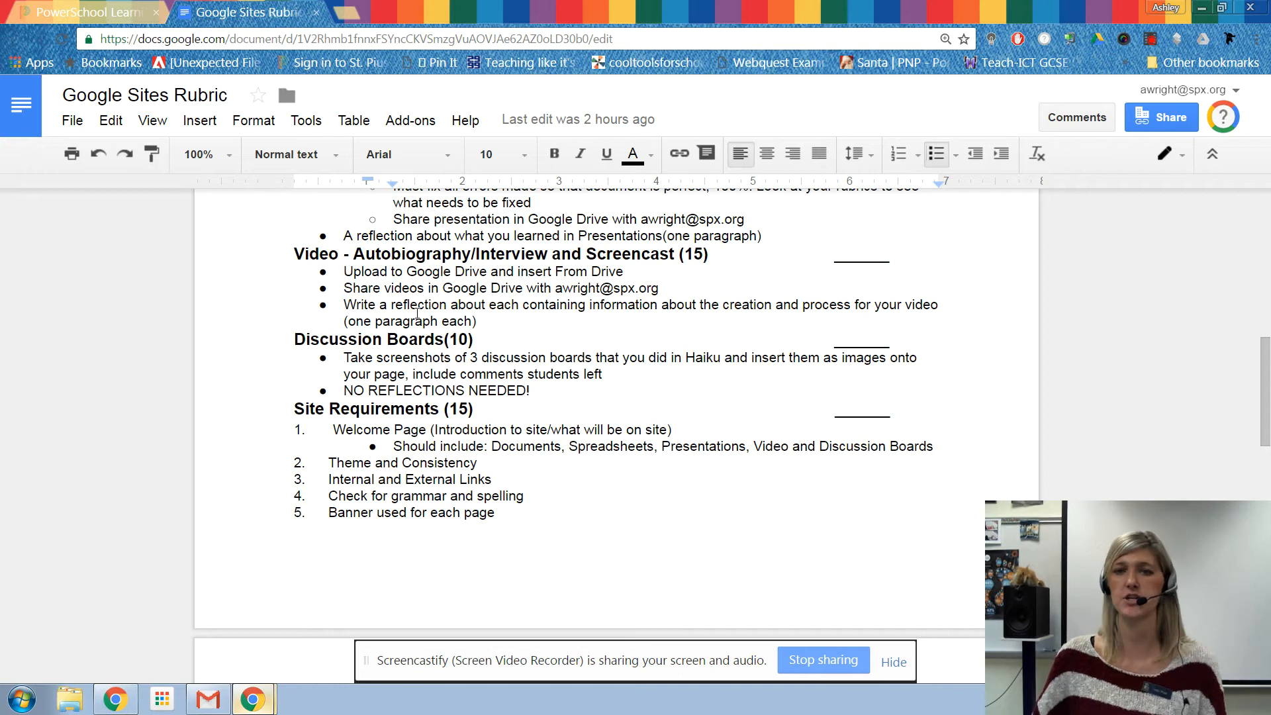
left_click_drag(332, 479, 468, 479)
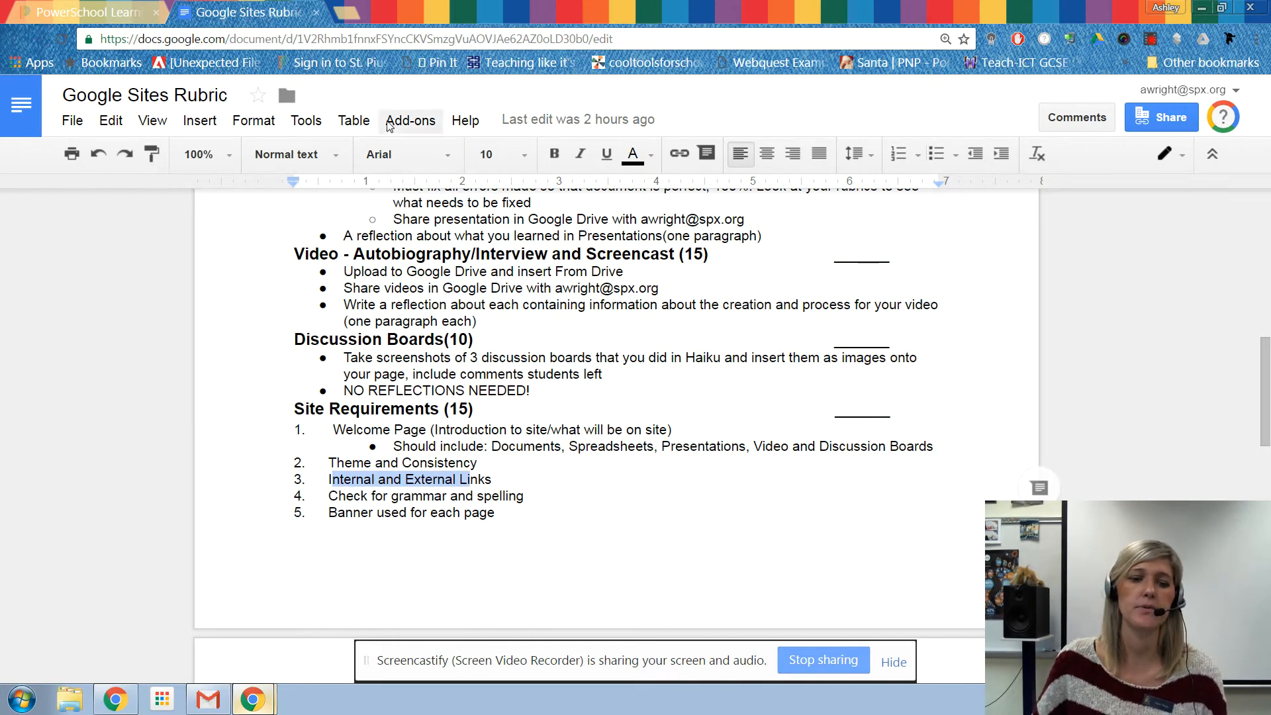
mouse_move(252, 699)
left_click(132, 667)
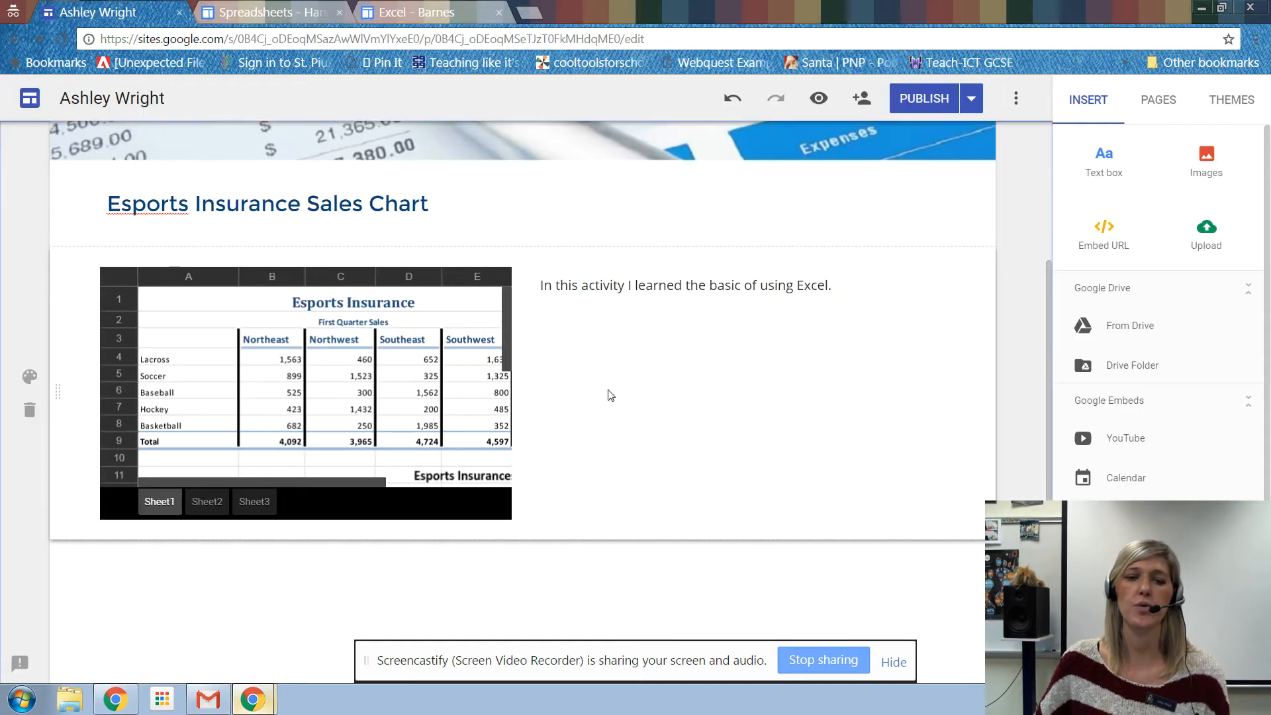
Open the site's Home page and examine the welcome paragraph for words that could become internal links.
scroll(1037, 210, "up", 4)
left_click(1146, 116)
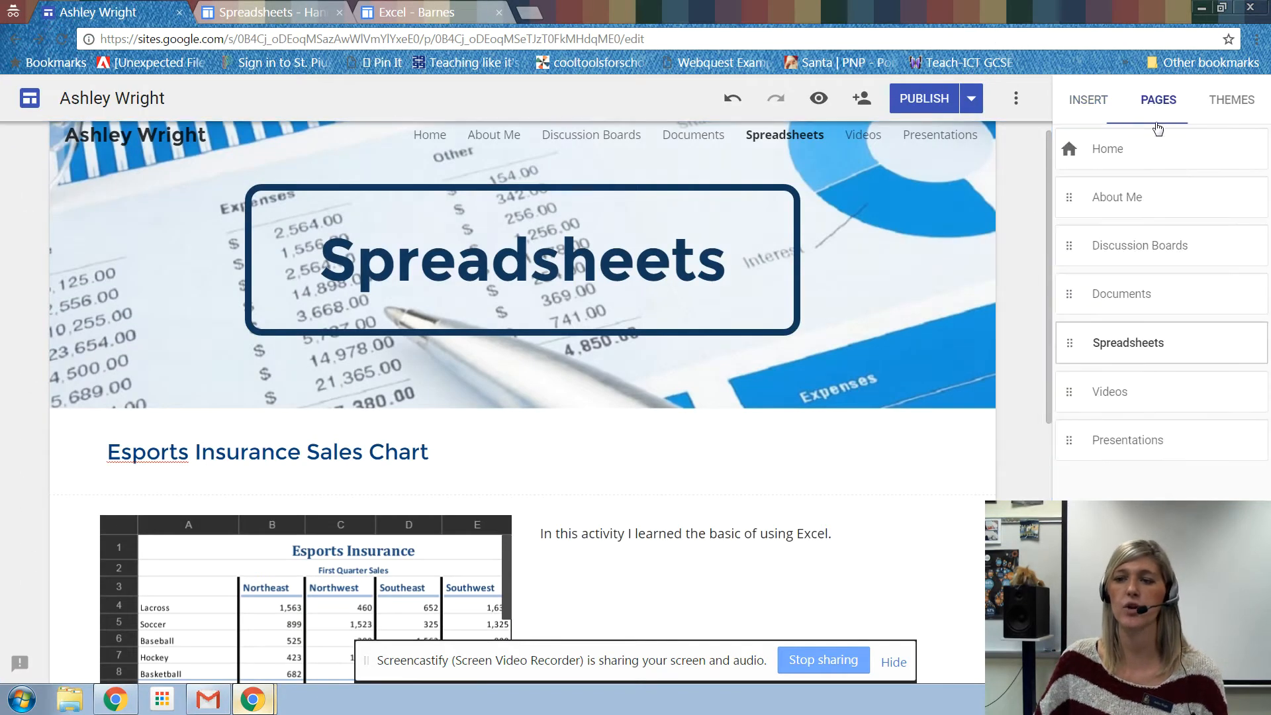
left_click(1140, 151)
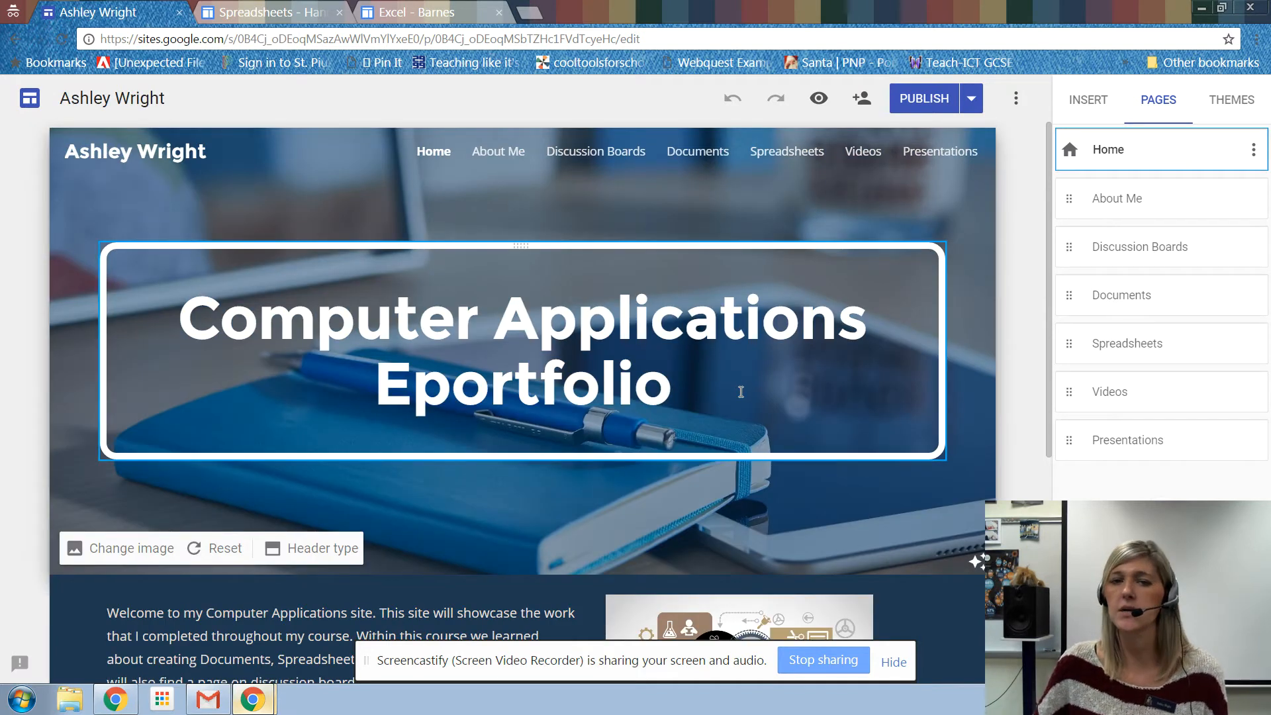
scroll(741, 393, "down", 3)
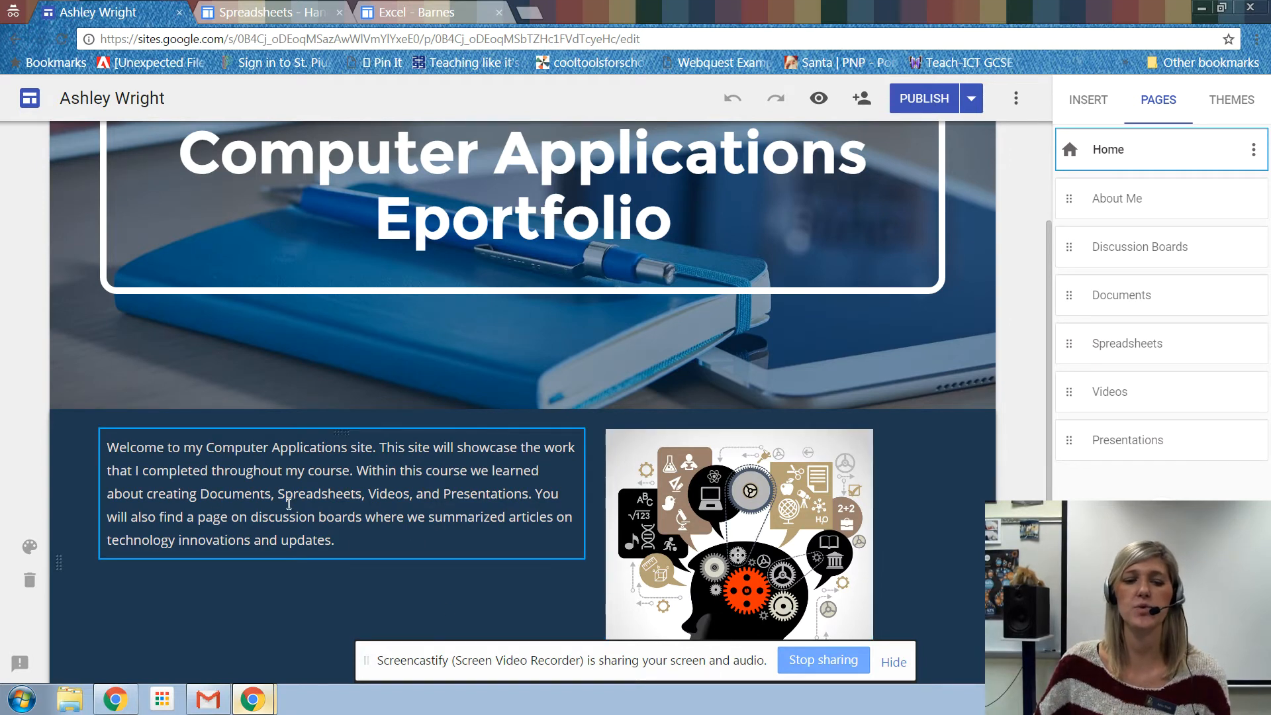
Open the About Me page and look over its biography text and photos.
left_click(1119, 198)
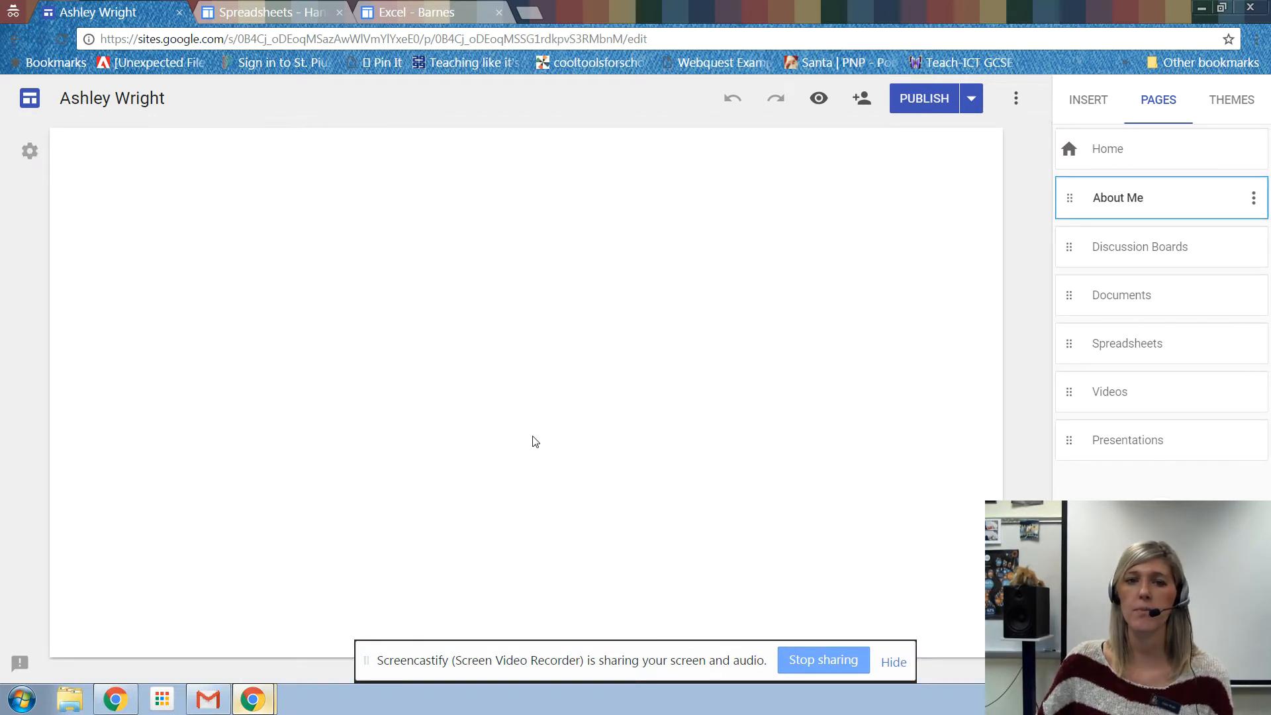
scroll(613, 456, "down", 2)
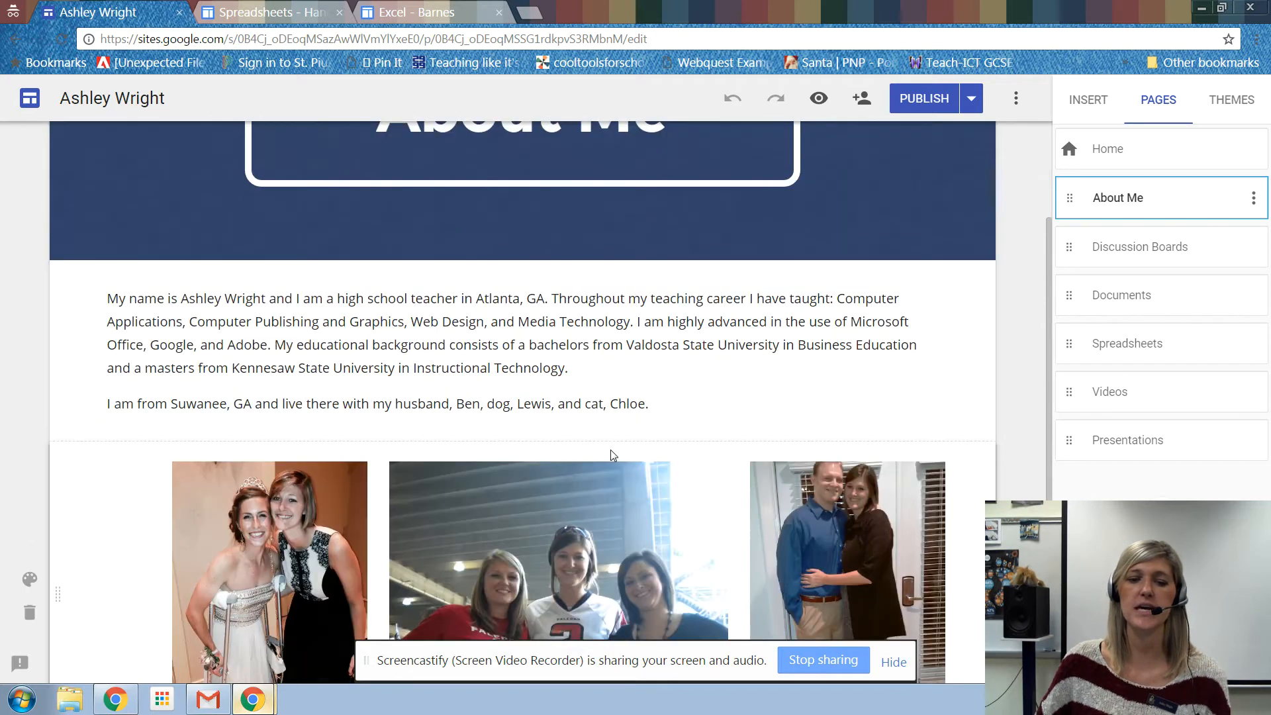
scroll(613, 455, "down", 2)
scroll(610, 450, "up", 5)
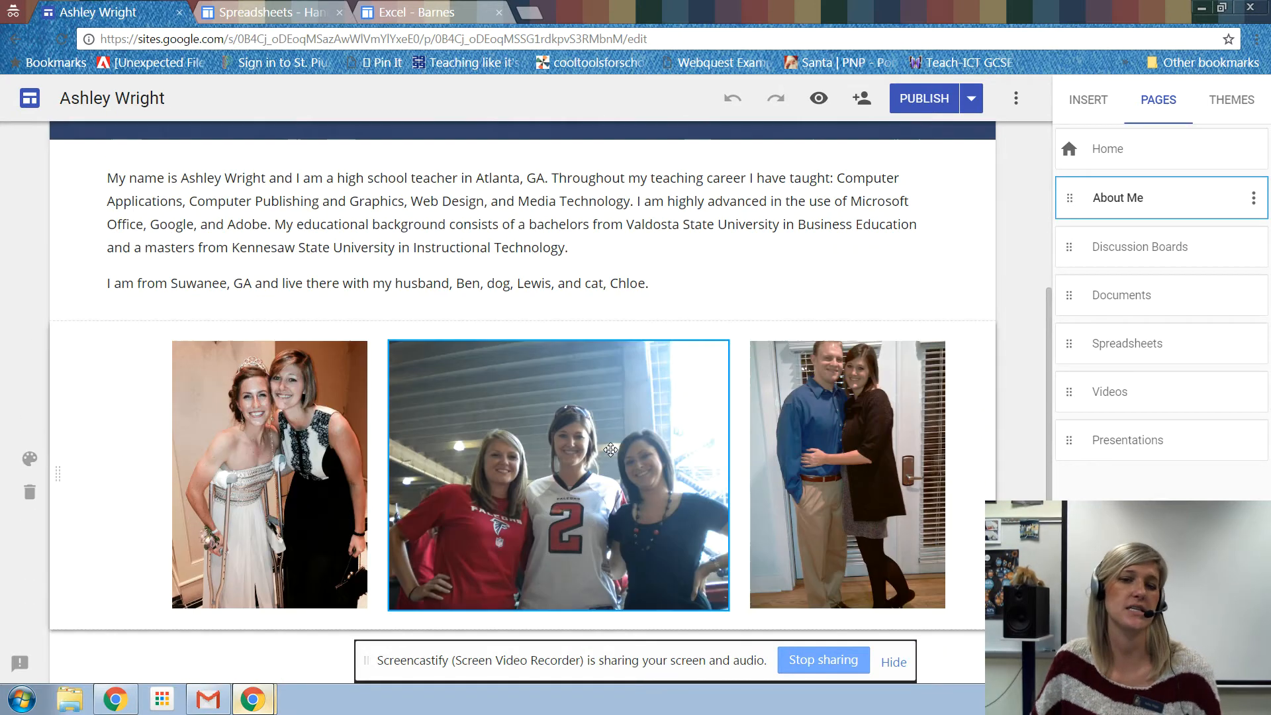
Open the Discussion Boards page and look over its Technology Review headings and discussion posts.
left_click(1097, 255)
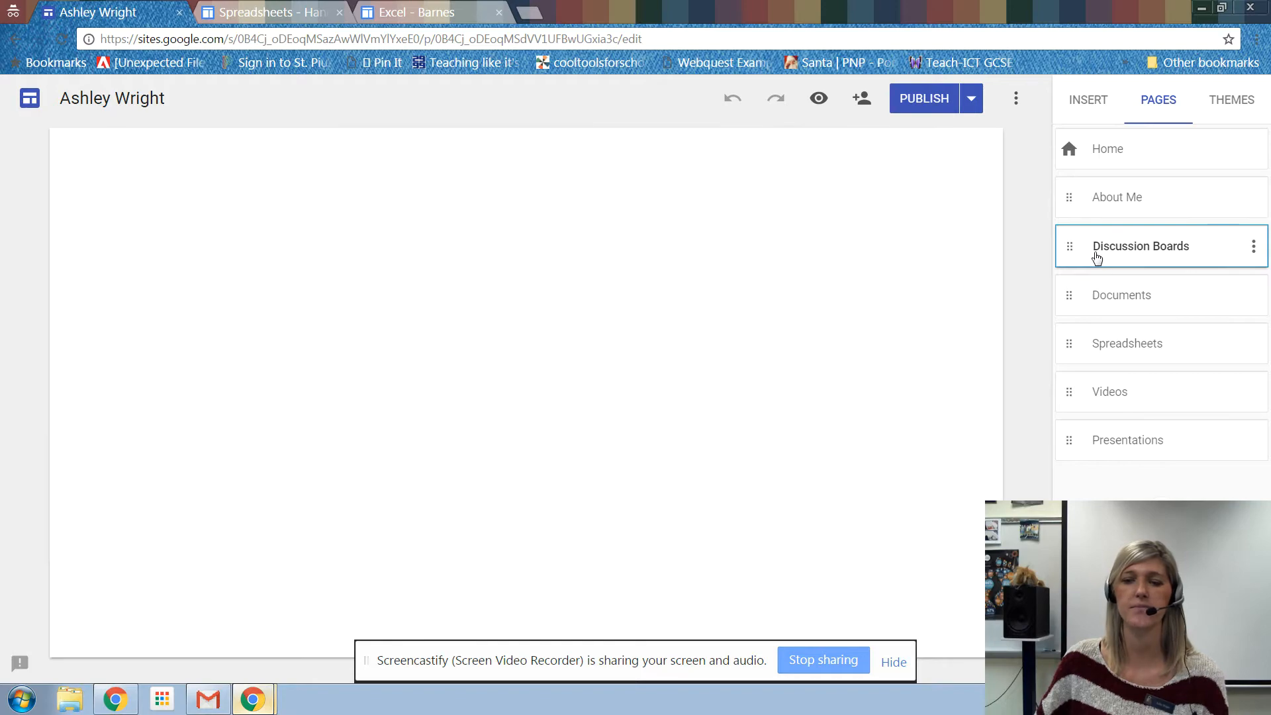
scroll(659, 454, "down", 2)
scroll(659, 454, "down", 8)
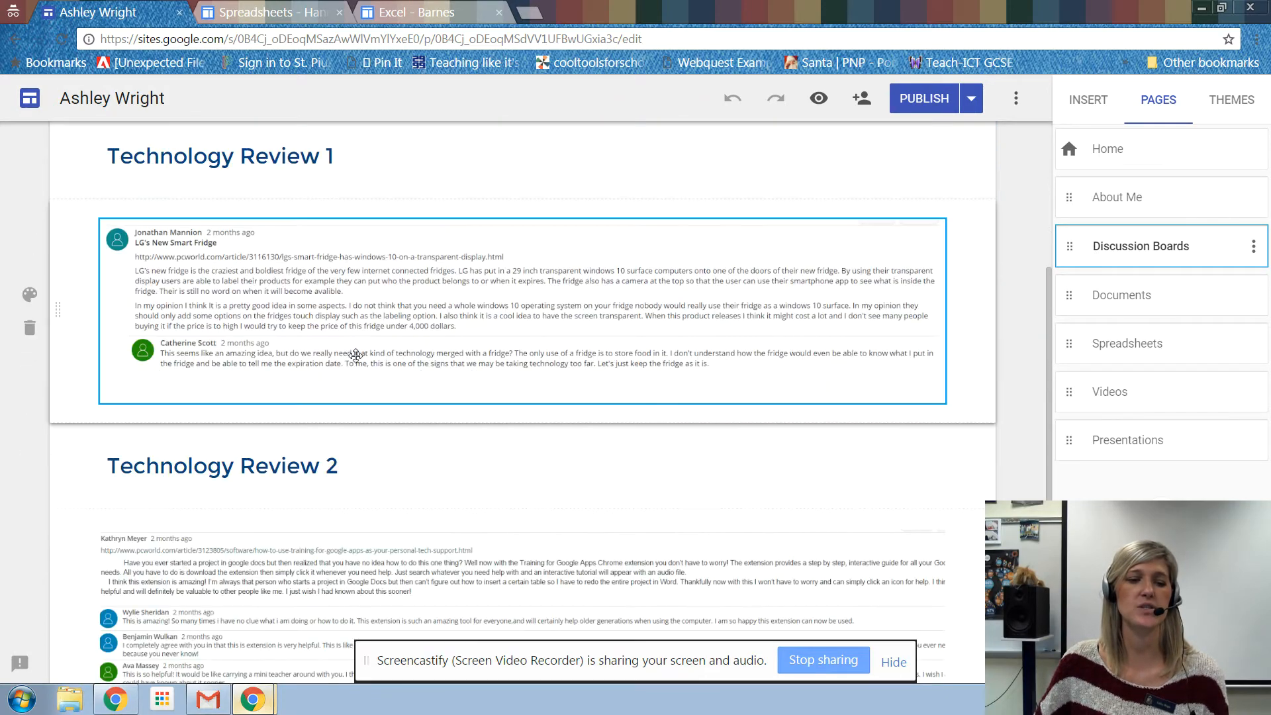
scroll(302, 364, "up", 6)
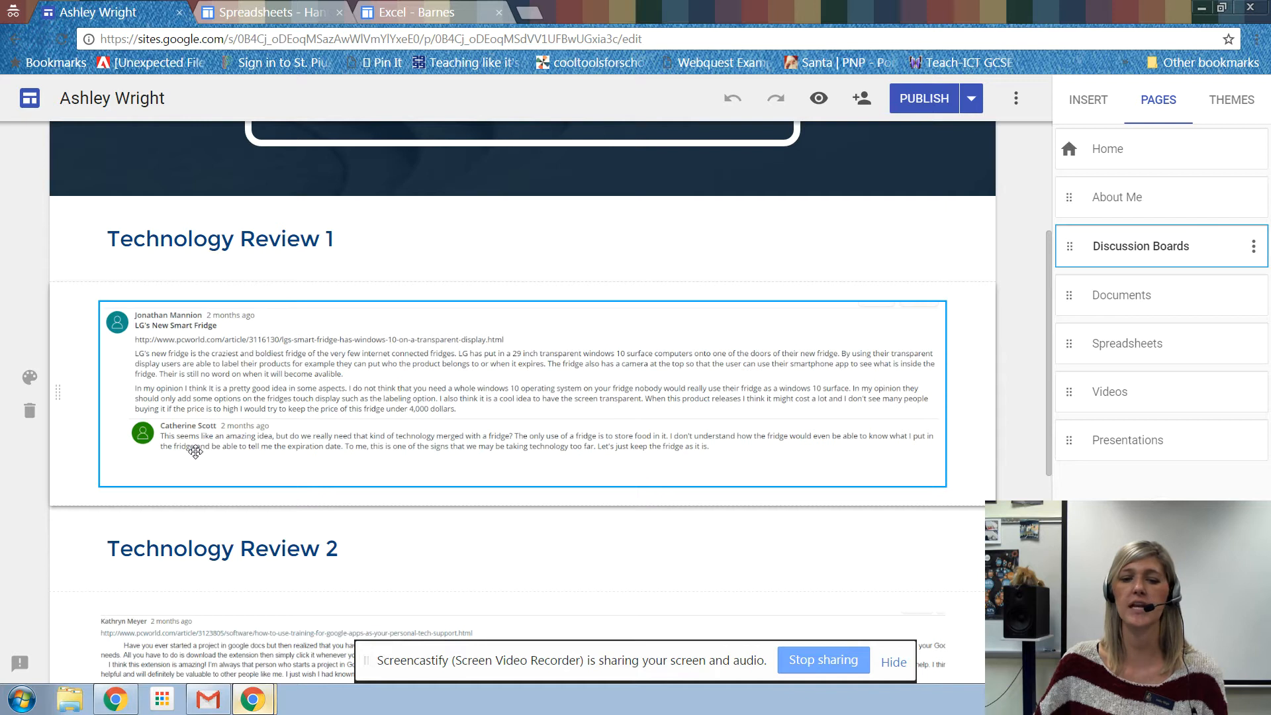
Open the Documents page and examine the embedded recipe and article review along with the reflection text below them.
left_click(1155, 307)
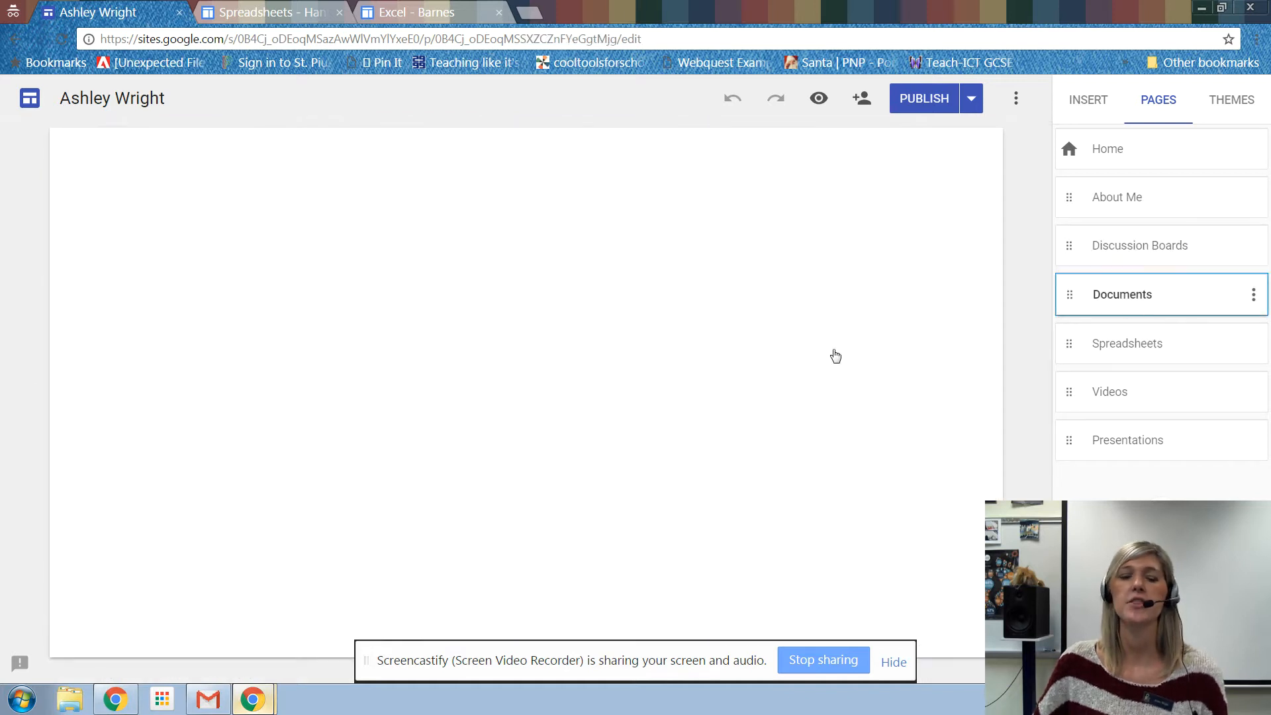
scroll(478, 415, "down", 5)
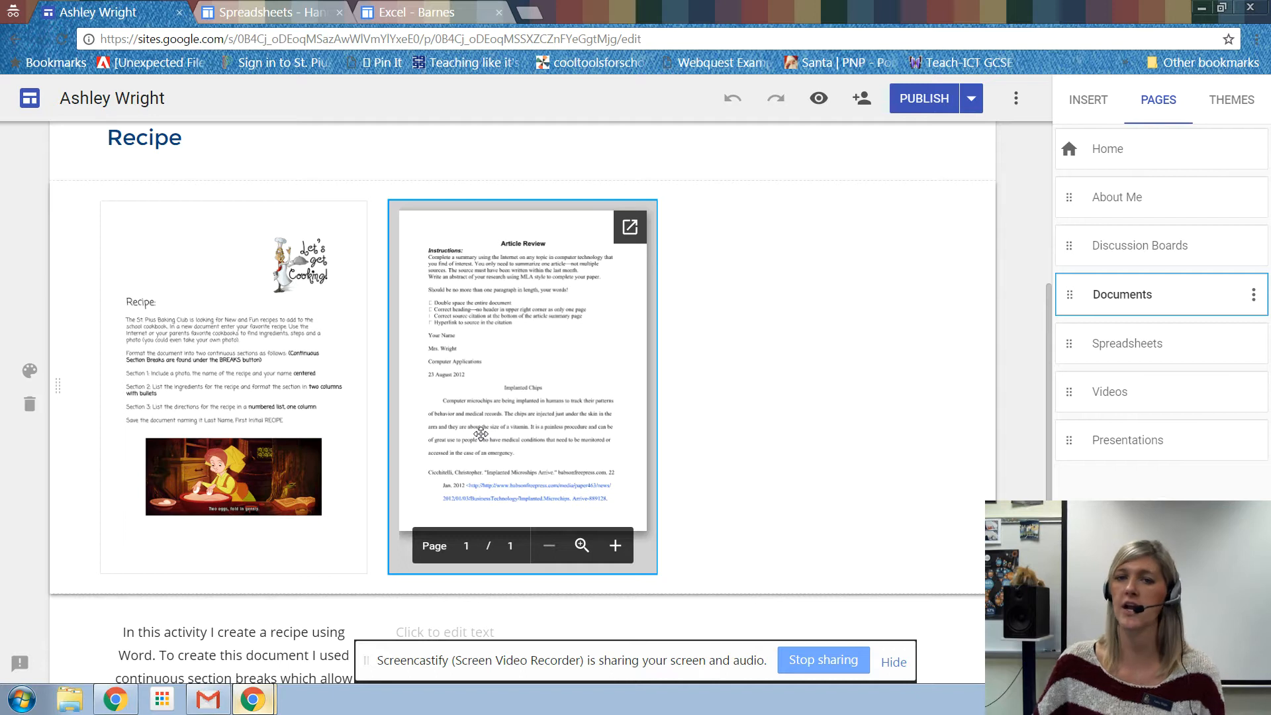
scroll(482, 588, "down", 3)
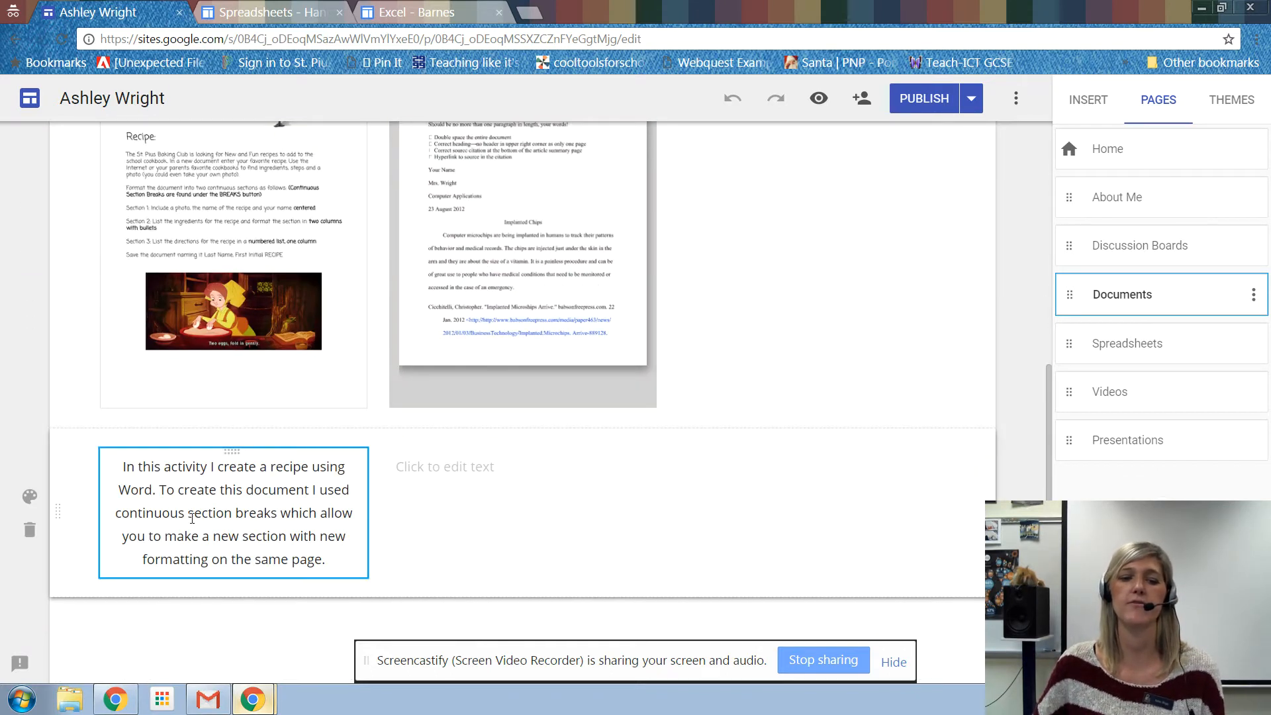
scroll(260, 527, "up", 3)
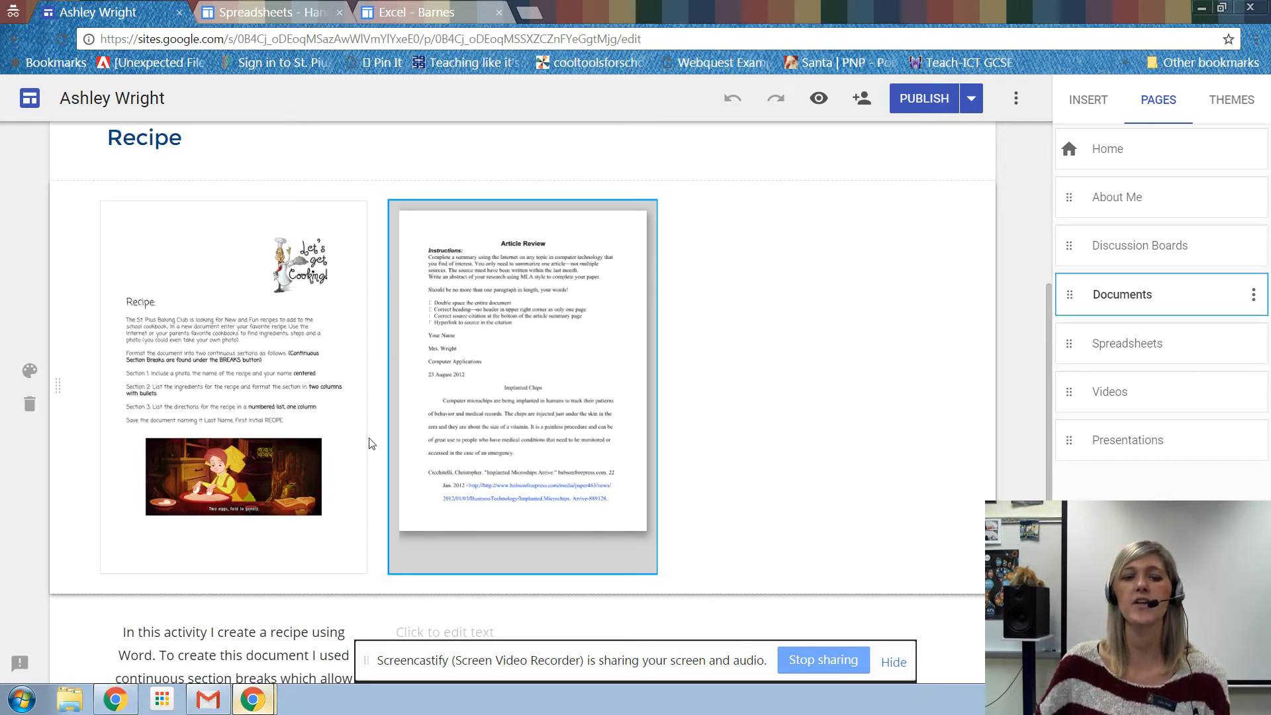
Open the Spreadsheets page and review the Esports Insurance Sales Chart activity and its reflection.
left_click(1119, 349)
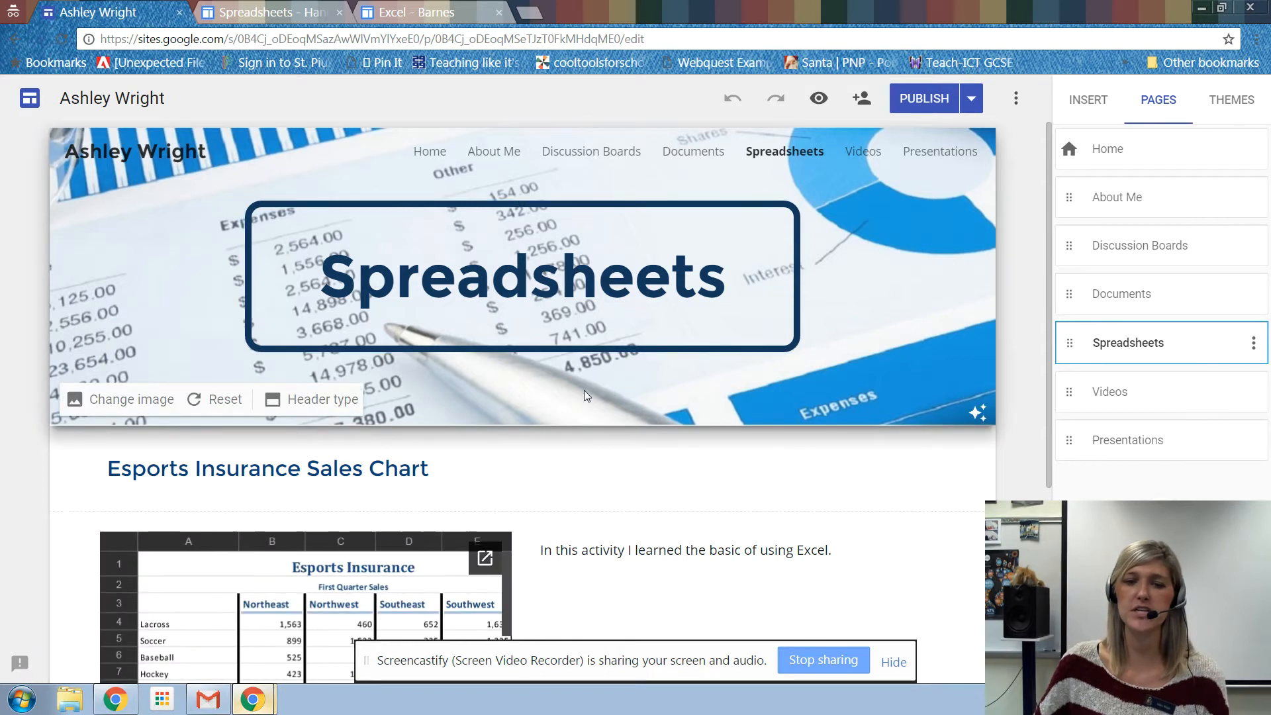
scroll(584, 395, "down", 3)
scroll(582, 393, "down", 1)
left_click(708, 301)
left_click(711, 322)
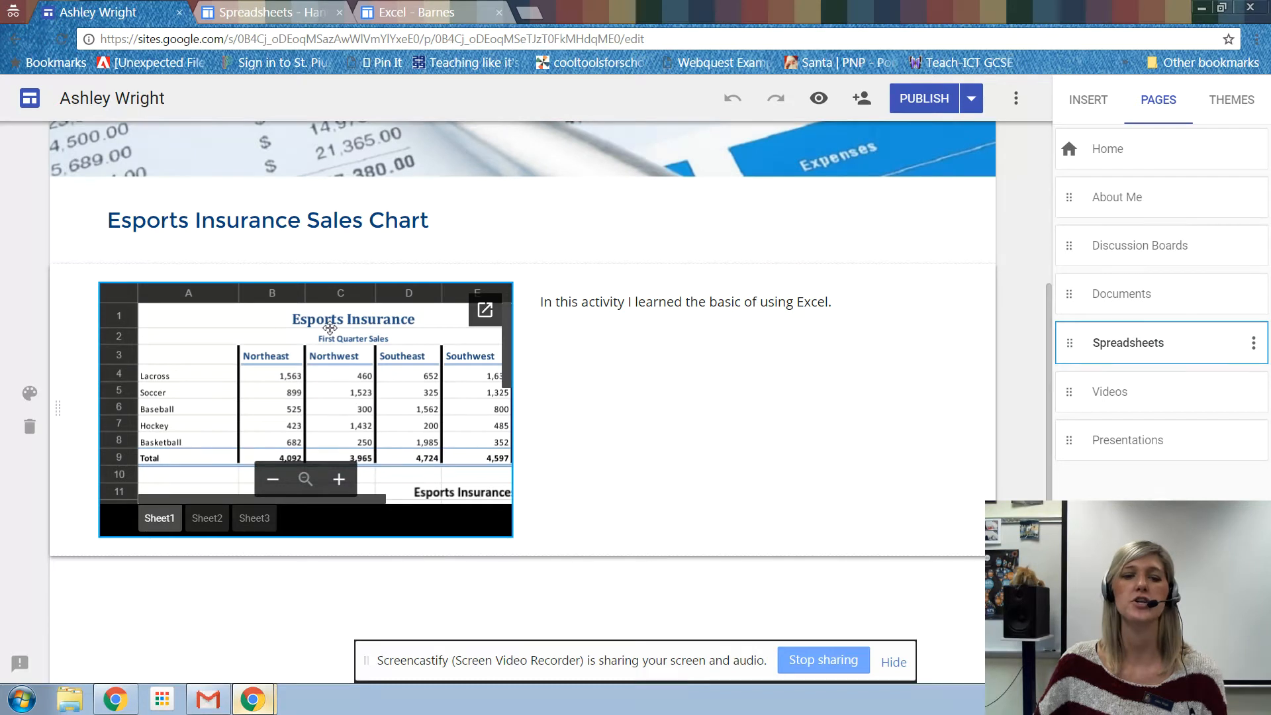
Open the Videos page and look over the Screencast Video Project, its reflection and the Autobiography Project.
left_click(1174, 396)
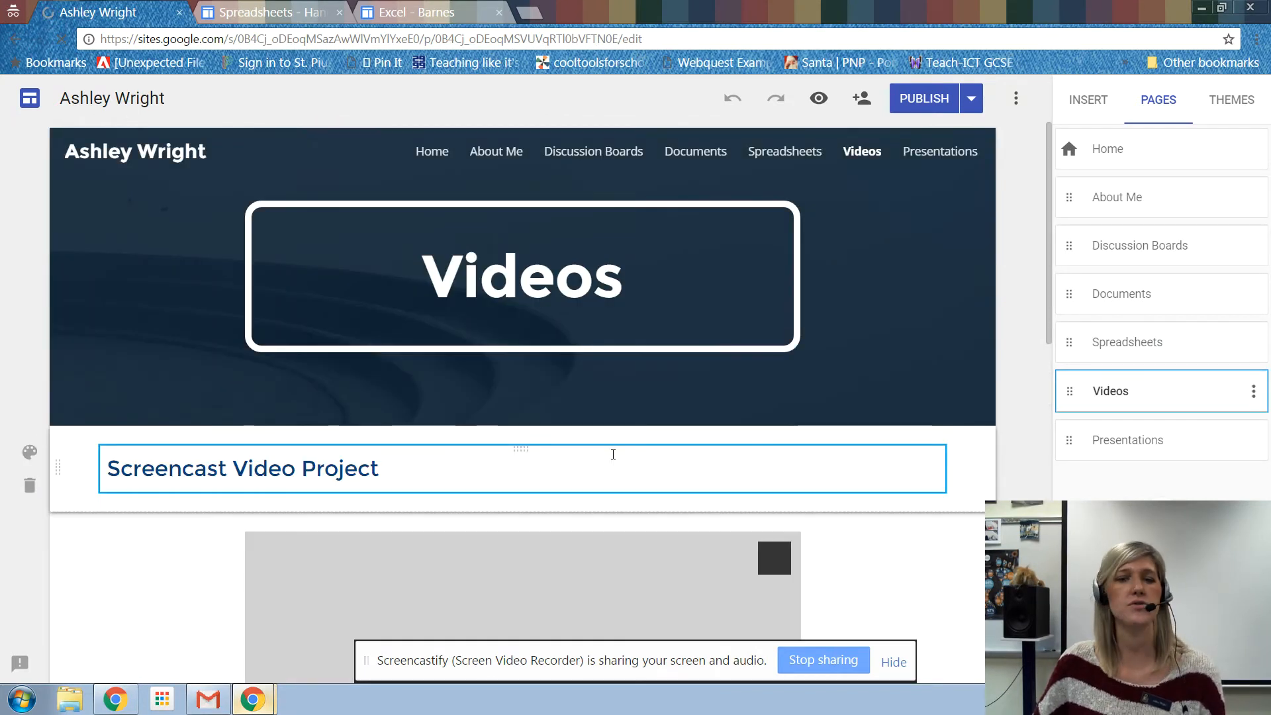
scroll(614, 458, "down", 4)
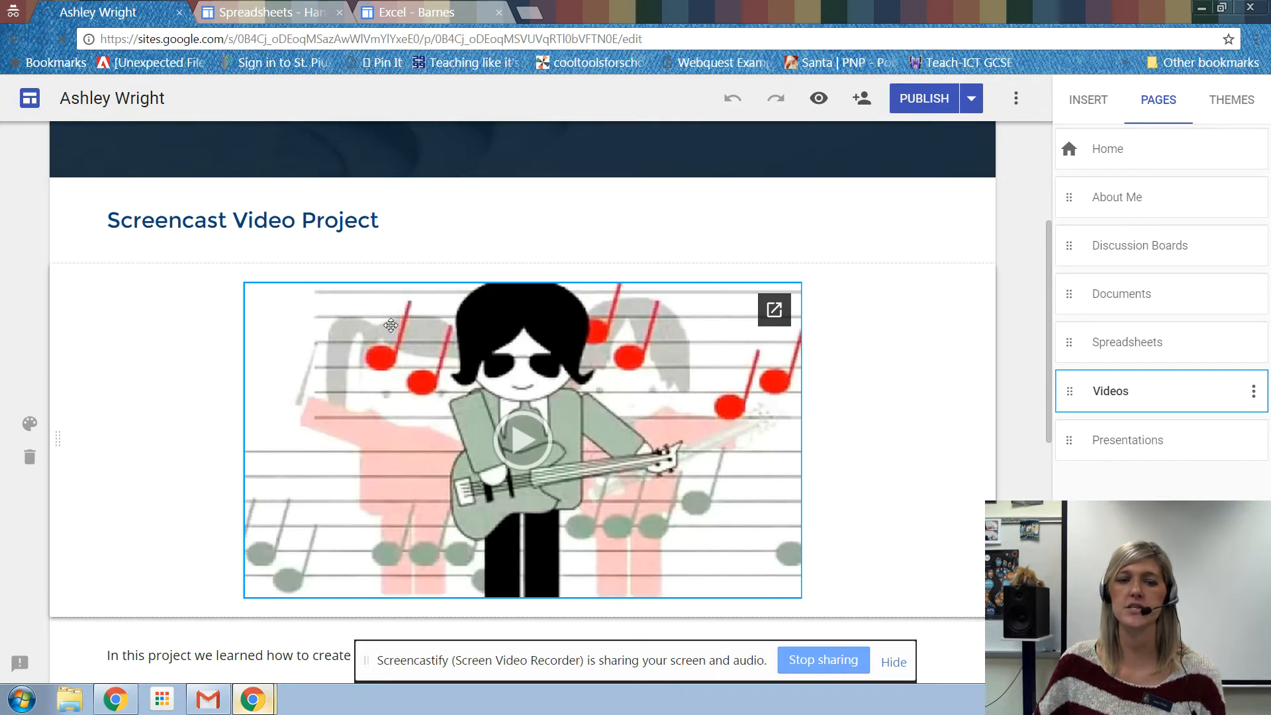
scroll(584, 334, "down", 1)
scroll(585, 335, "down", 10)
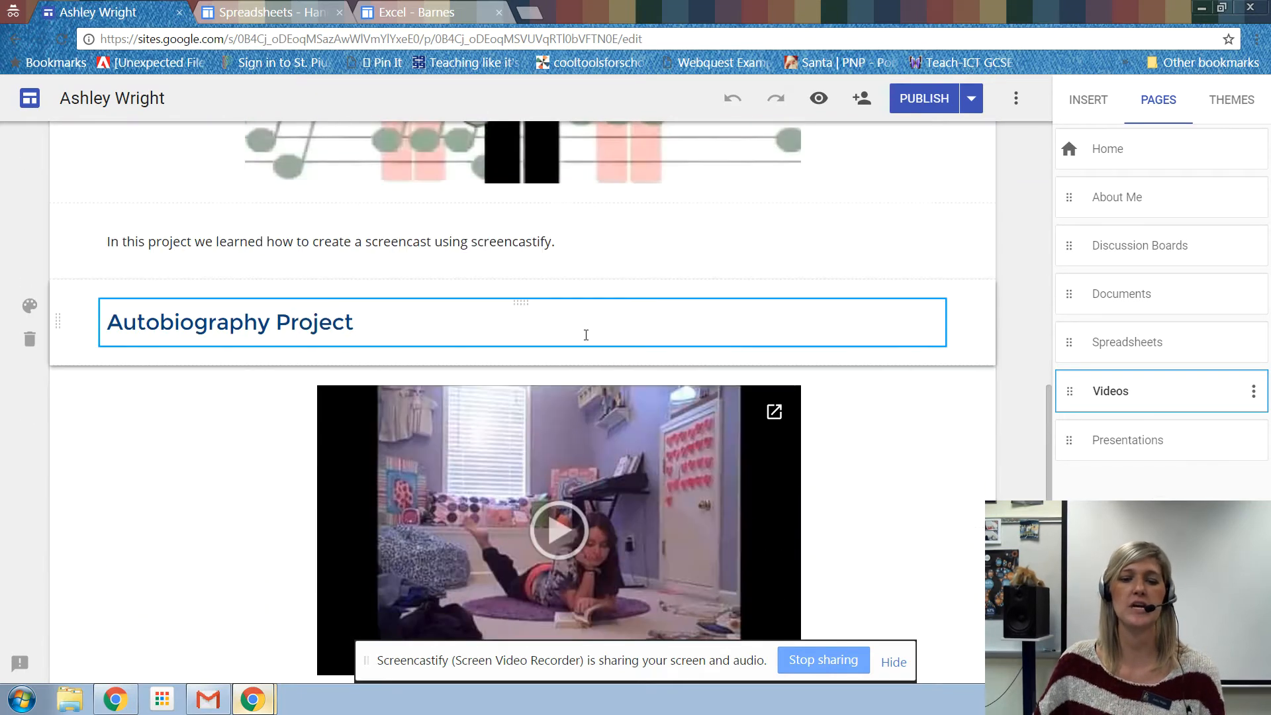
scroll(644, 433, "up", 6)
scroll(644, 433, "up", 4)
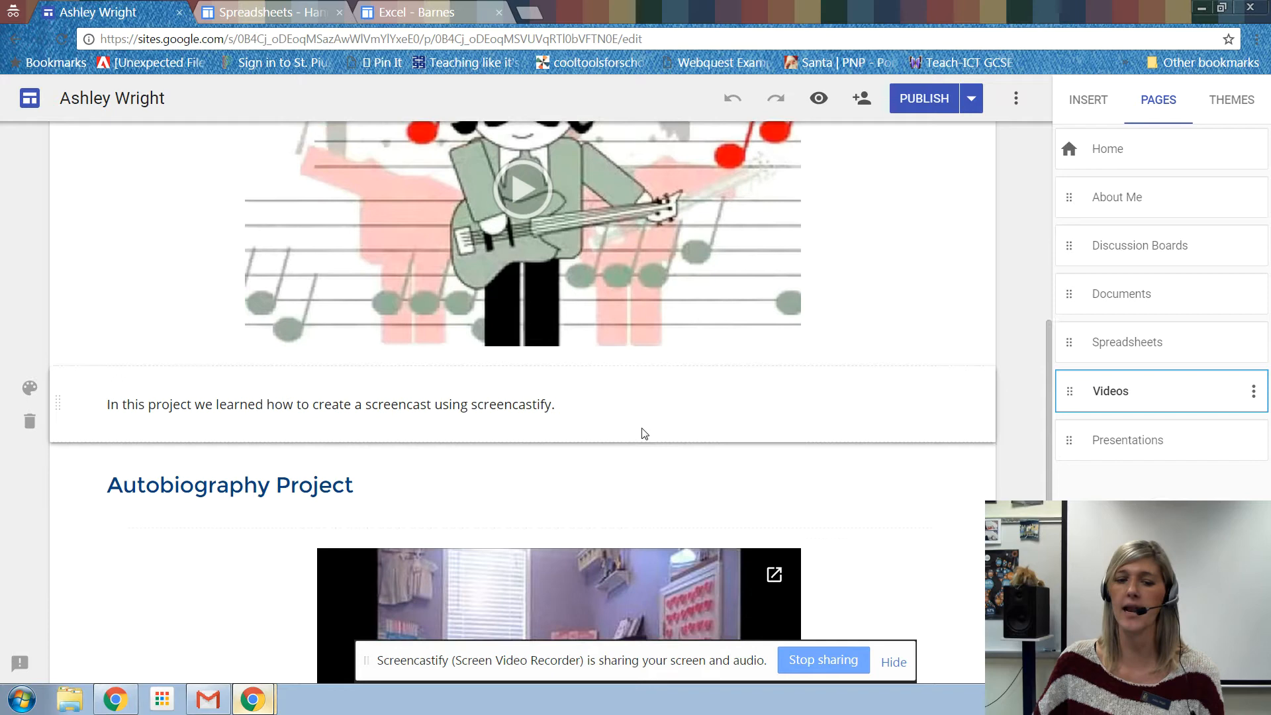
scroll(642, 428, "down", 1)
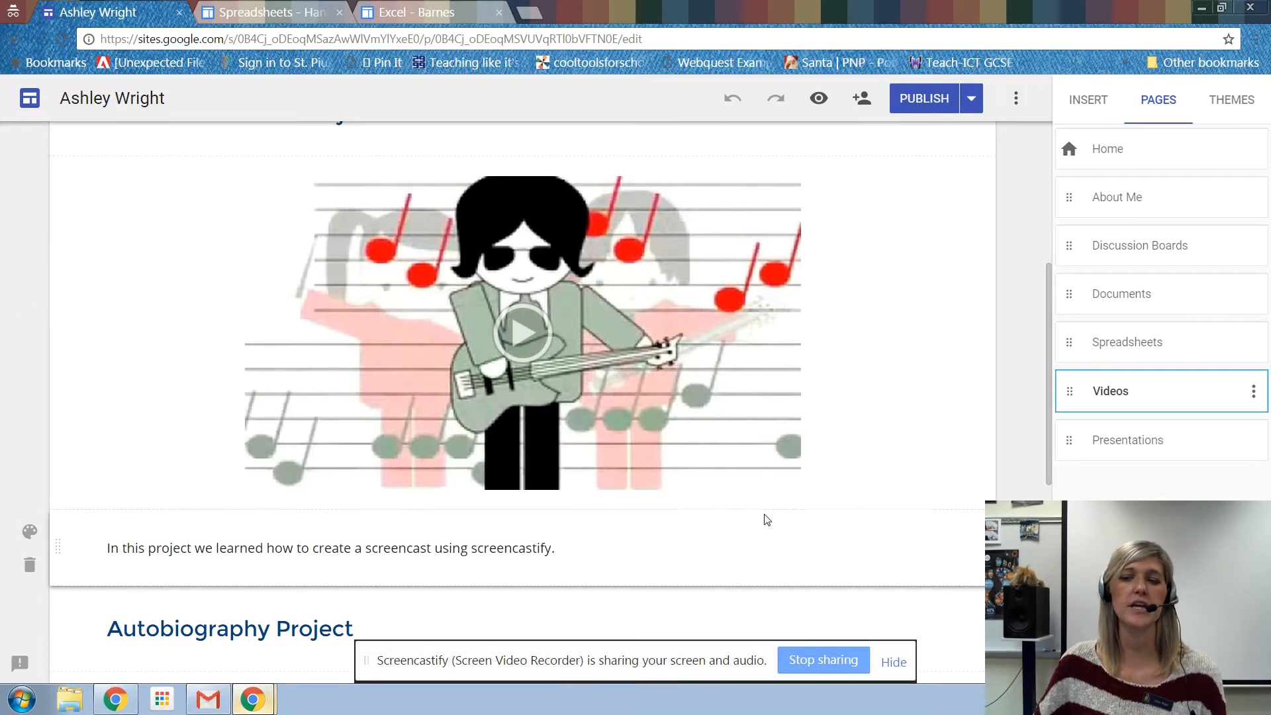
scroll(741, 526, "up", 2)
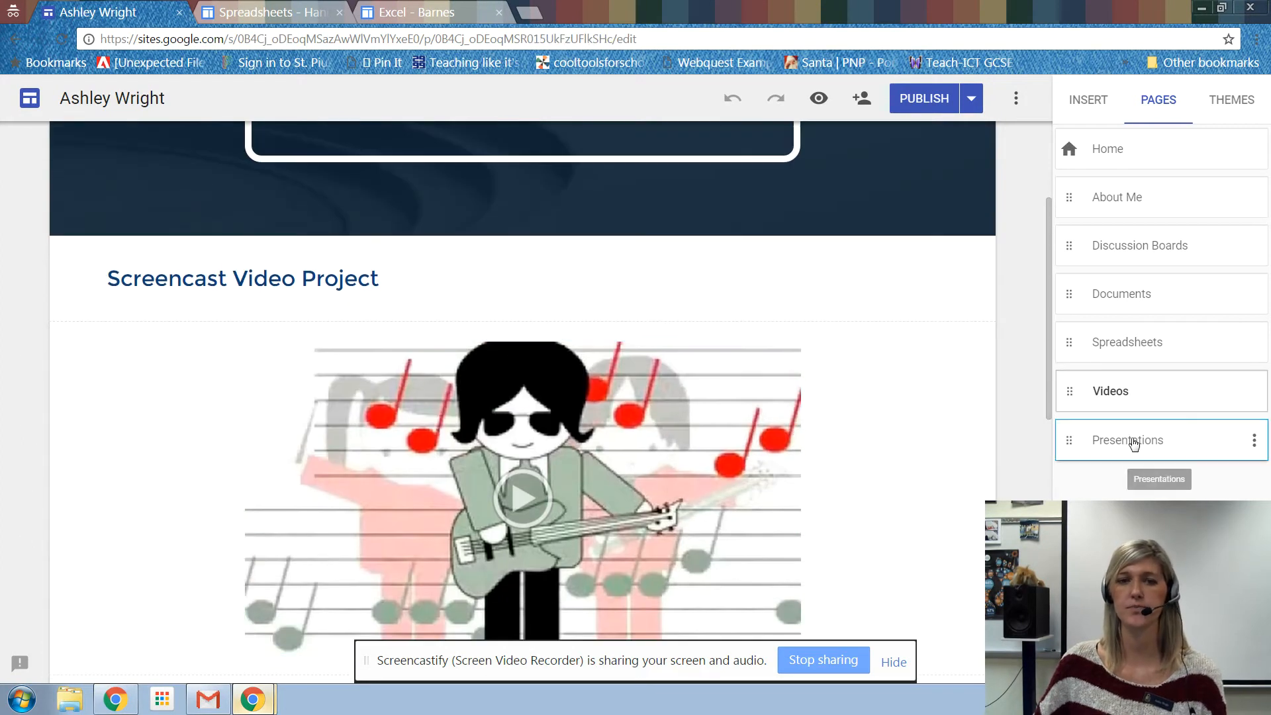
Open the Presentations page and review the Career Presentation slides and the reflection below them.
left_click(1133, 443)
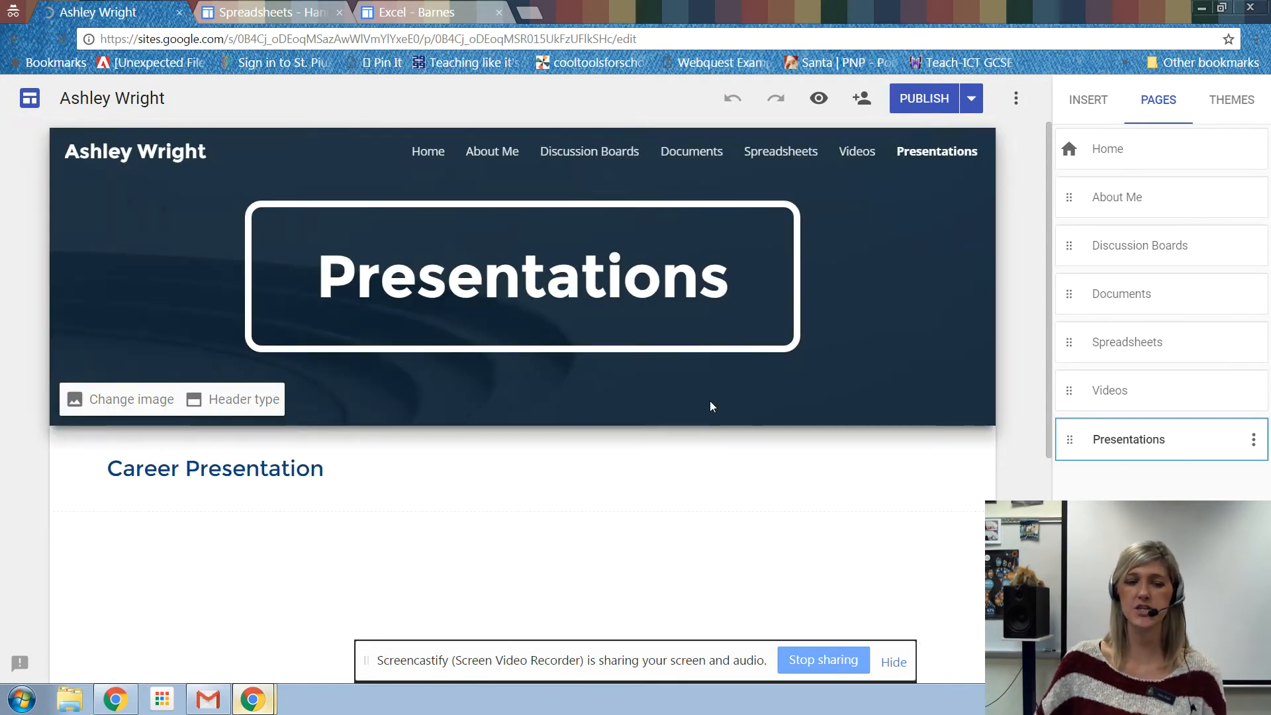
scroll(720, 435, "down", 2)
scroll(720, 436, "down", 2)
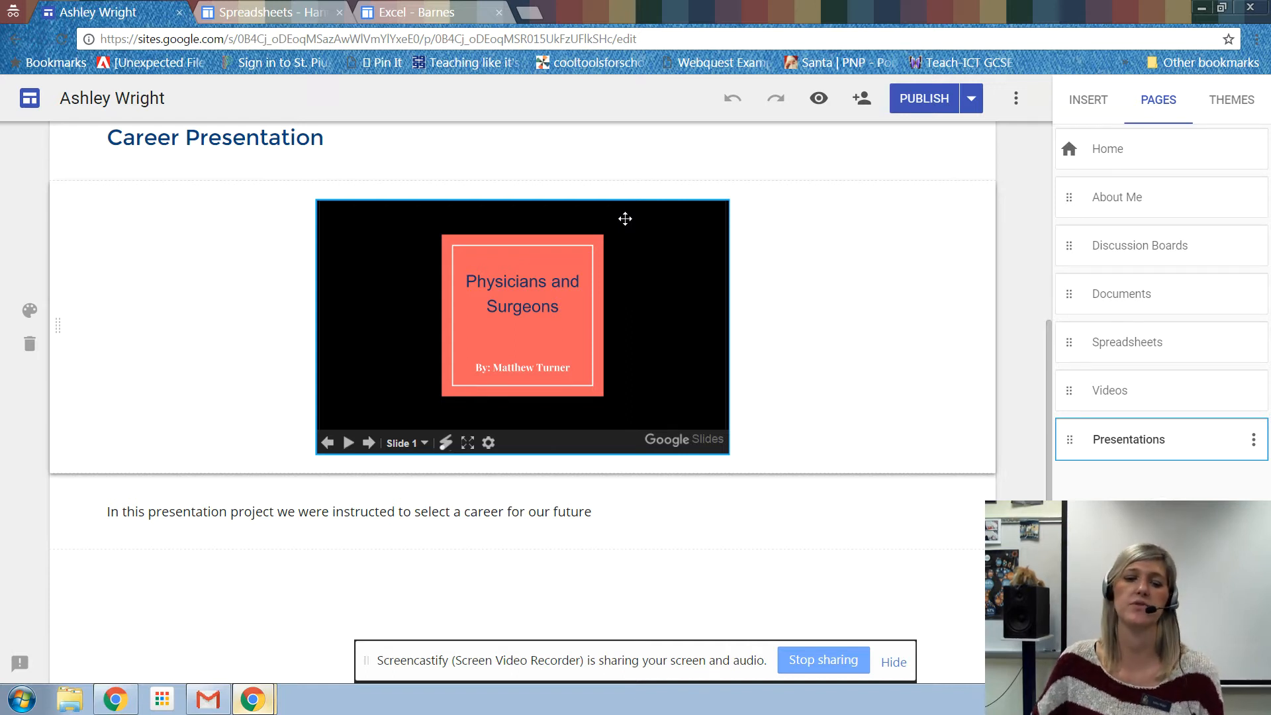
scroll(642, 354, "down", 1)
left_click(448, 472)
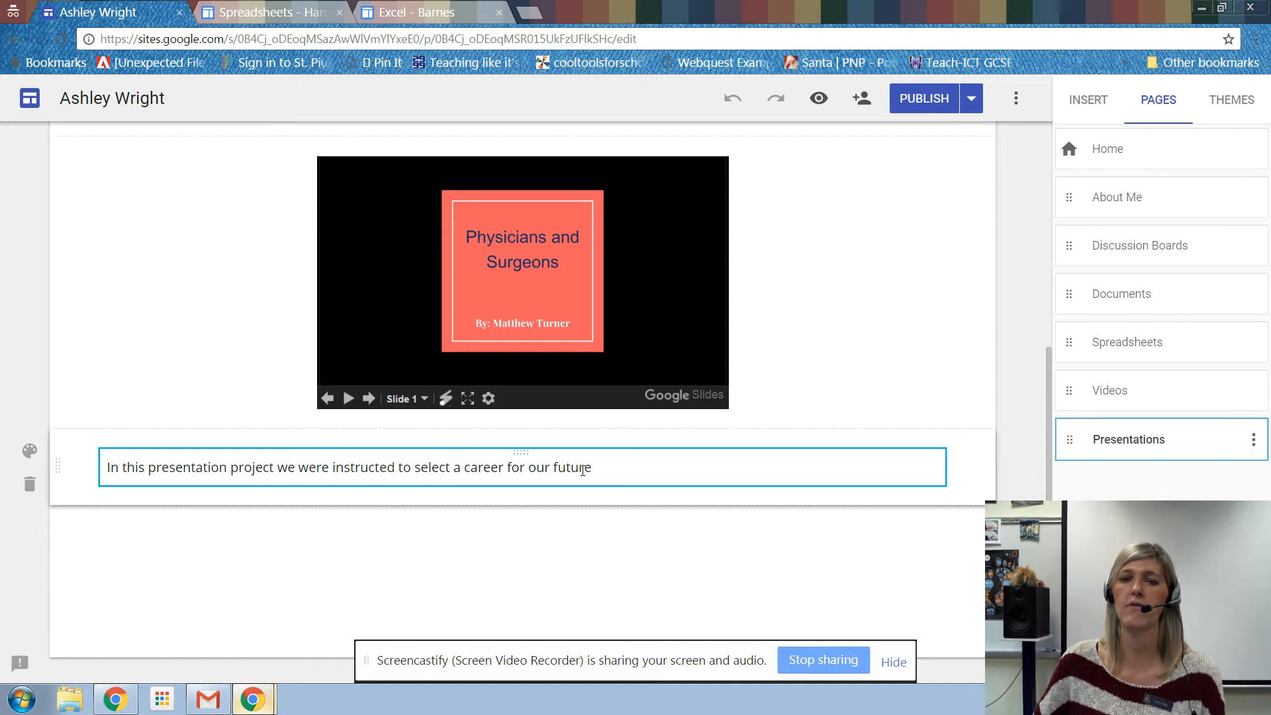
scroll(583, 469, "up", 5)
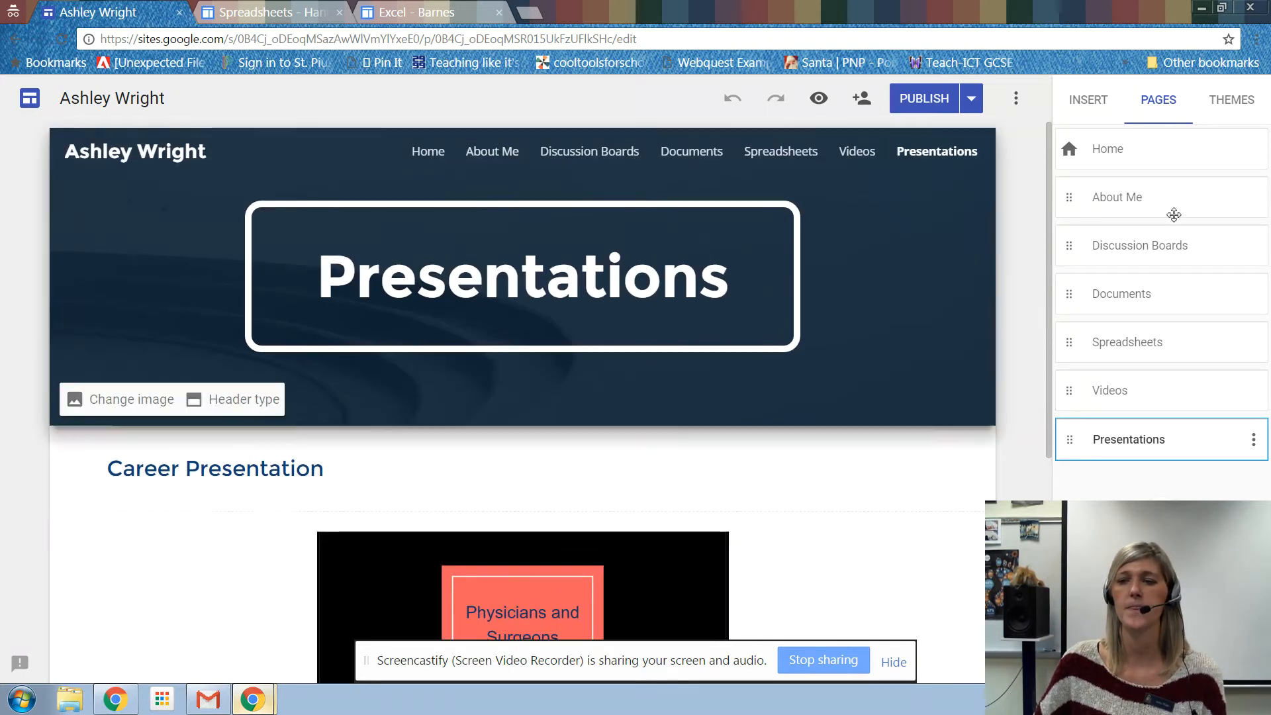
Preview the site from the Home page, check the pages from About Me through Videos using the site navigation, and exit the preview.
left_click(1131, 150)
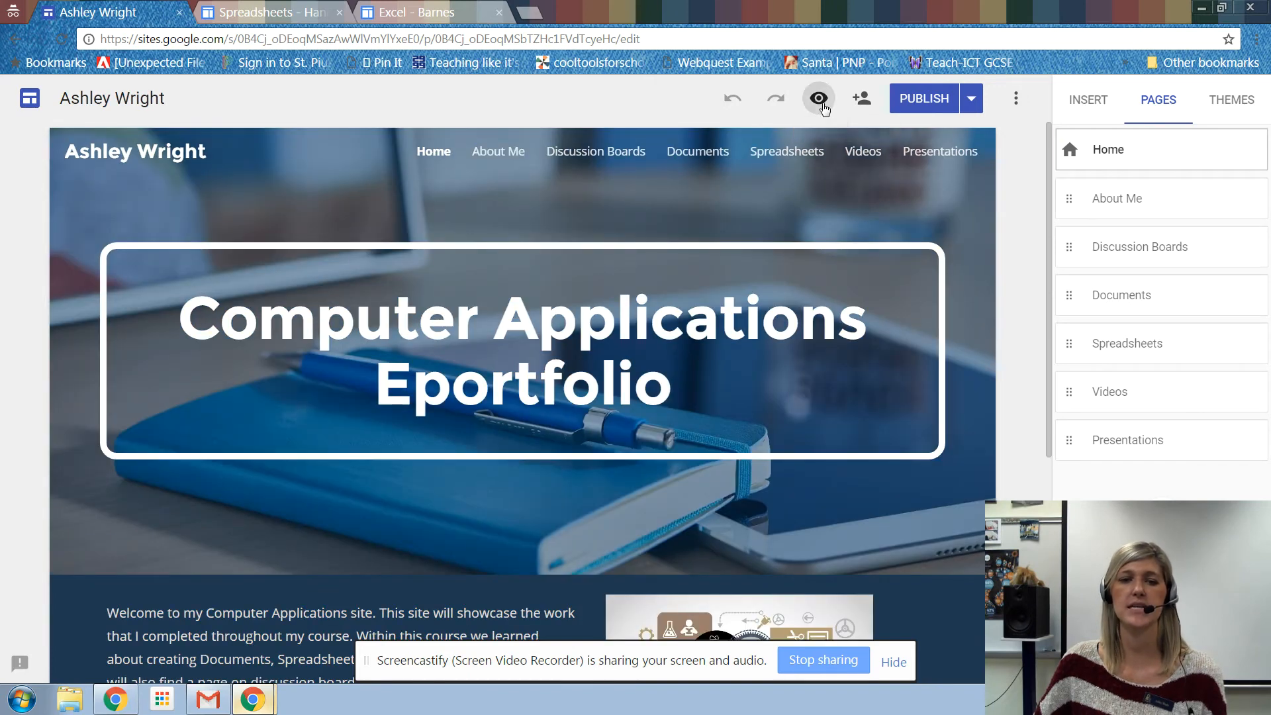
left_click(819, 99)
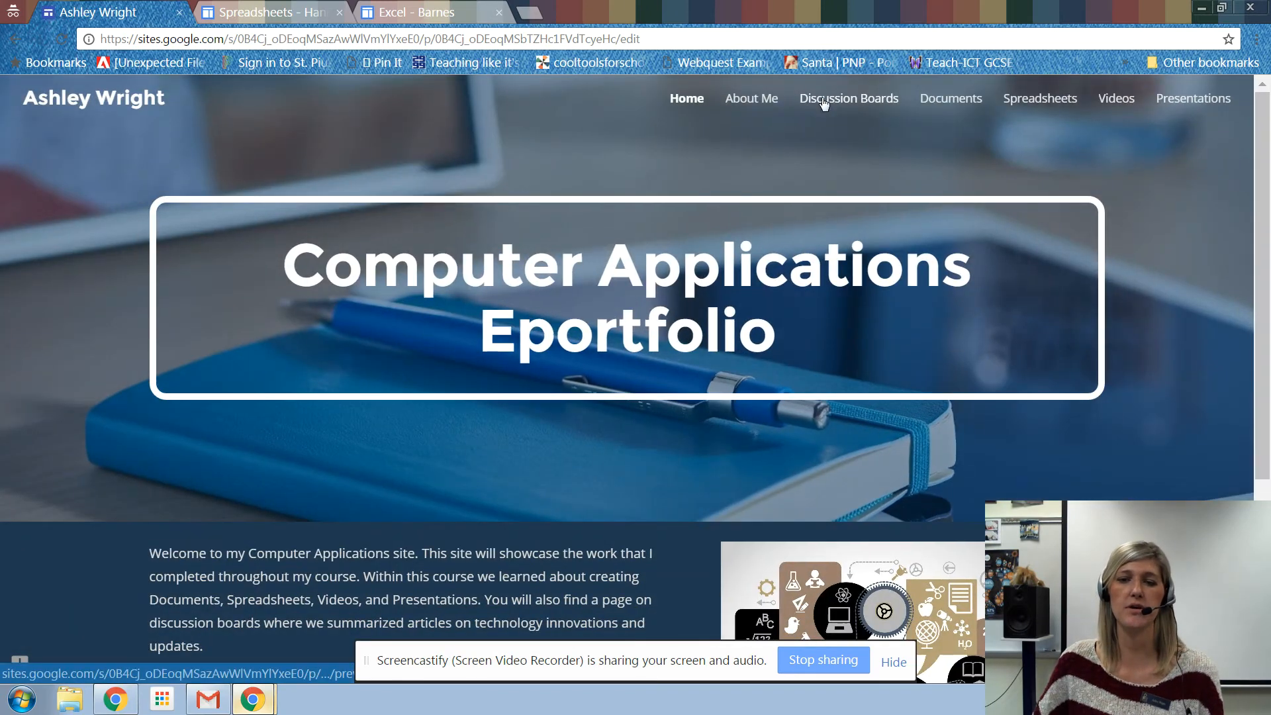
left_click(753, 100)
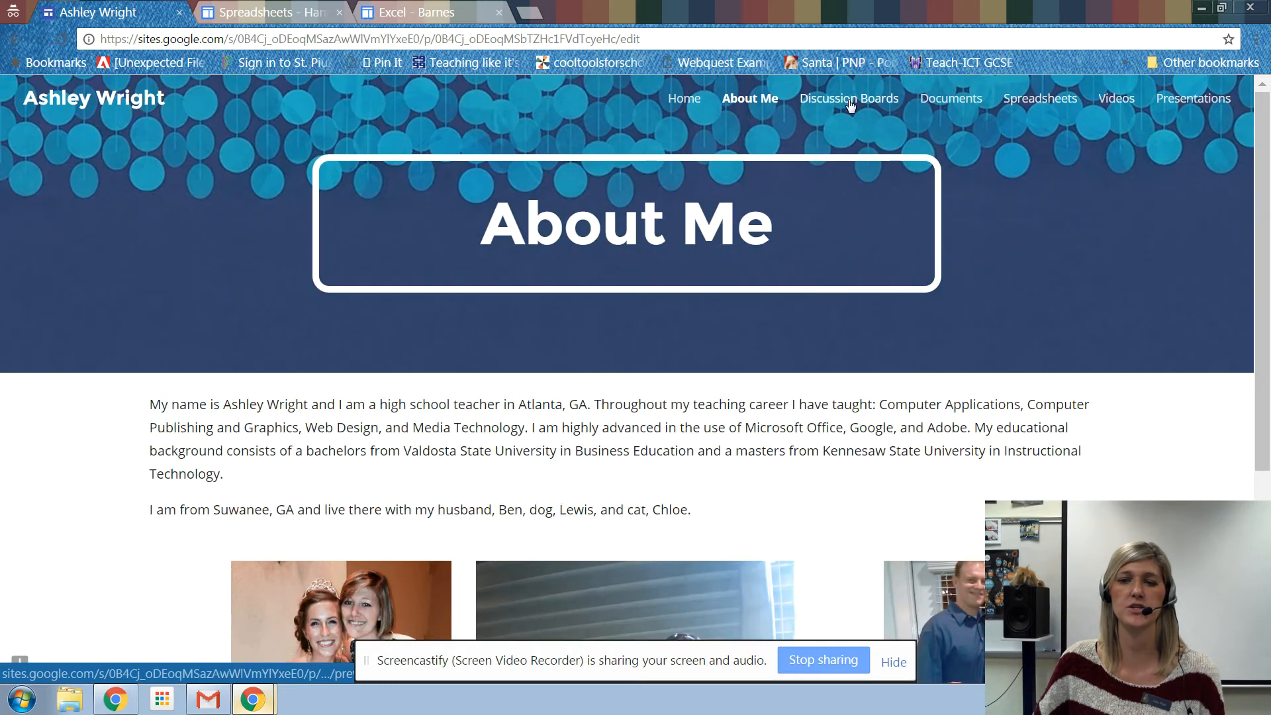
left_click(856, 100)
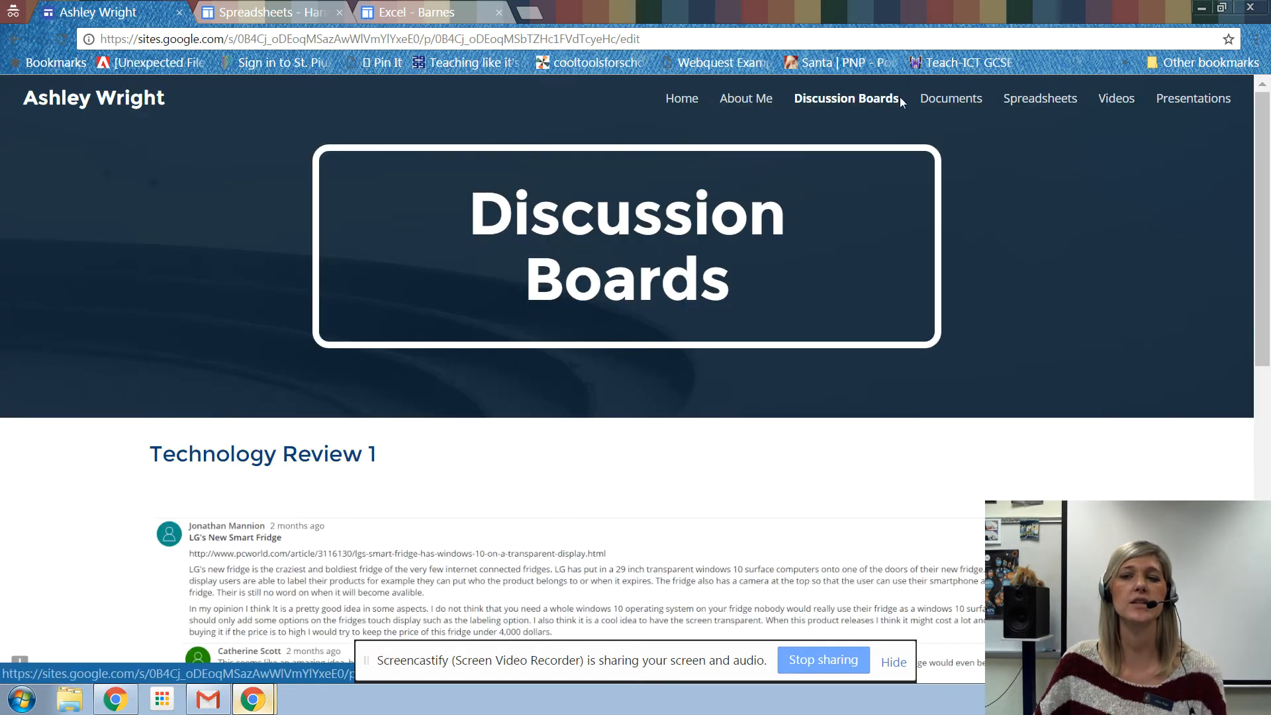
left_click(947, 98)
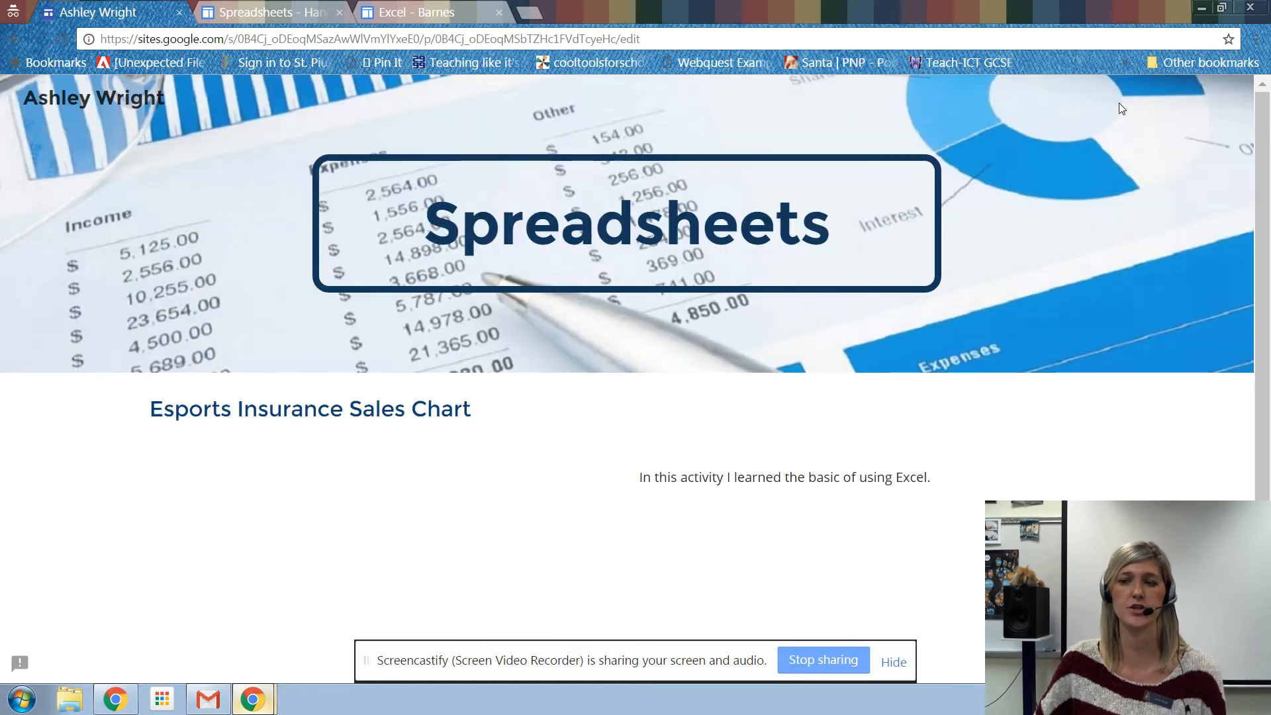
left_click(1119, 100)
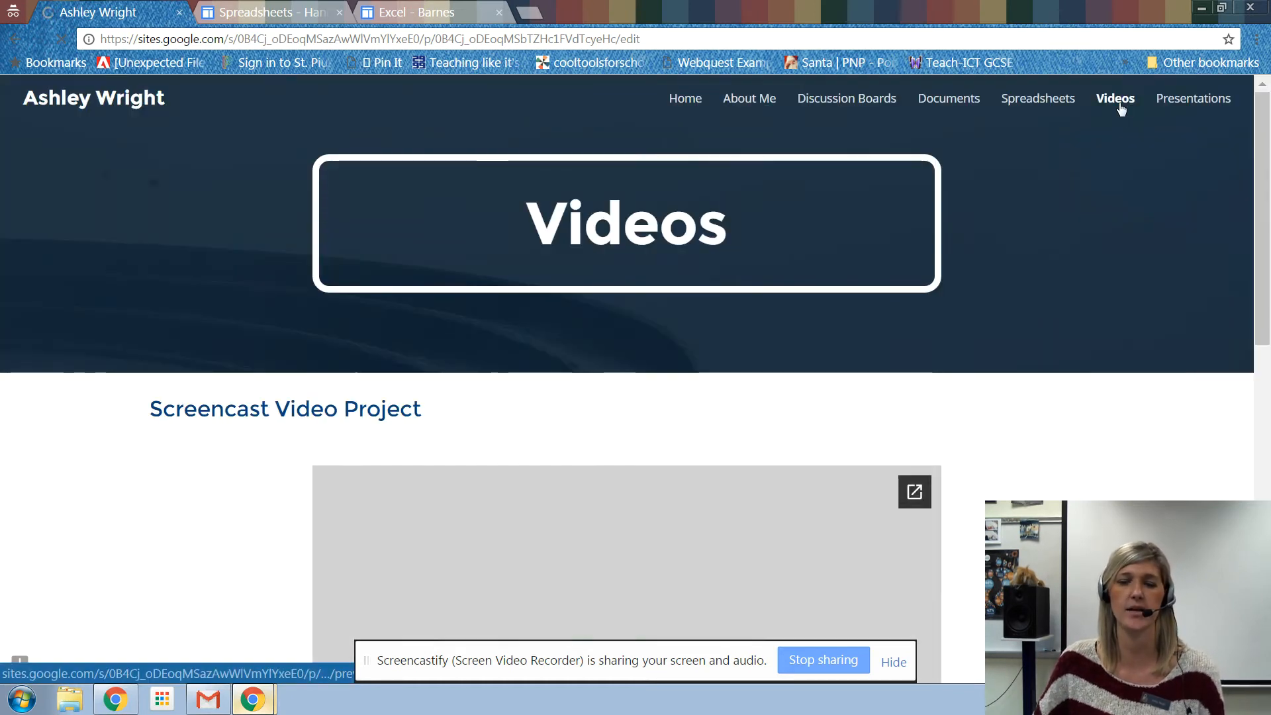
left_click(1223, 652)
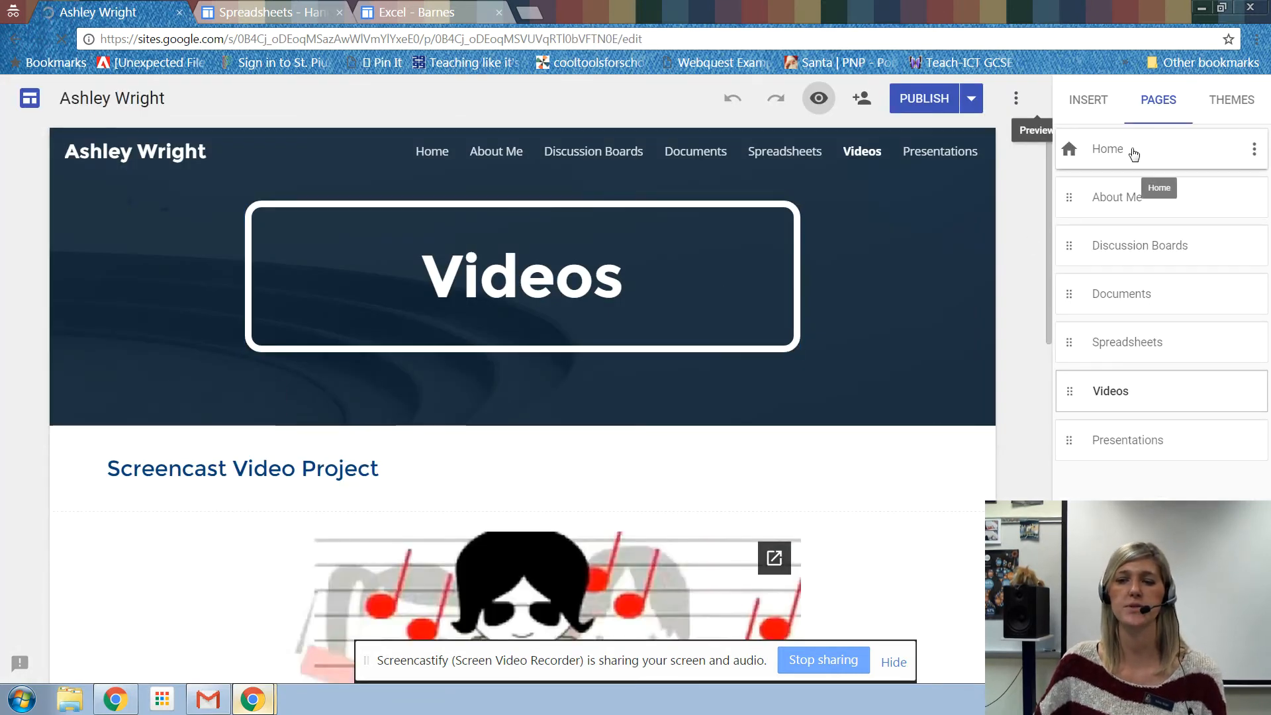
On the Documents page, add "Used GCF Learn when you ran into issues." to the end of the recipe reflection.
left_click(1138, 304)
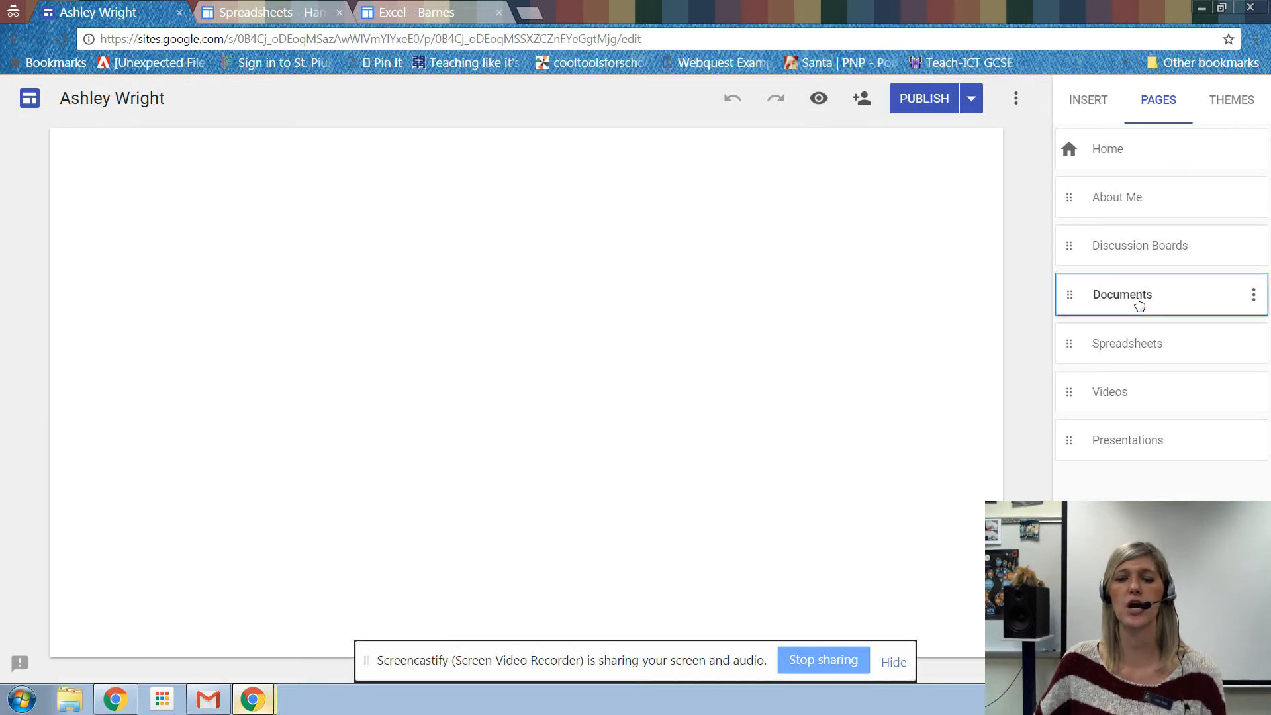
scroll(541, 433, "down", 2)
scroll(540, 433, "down", 7)
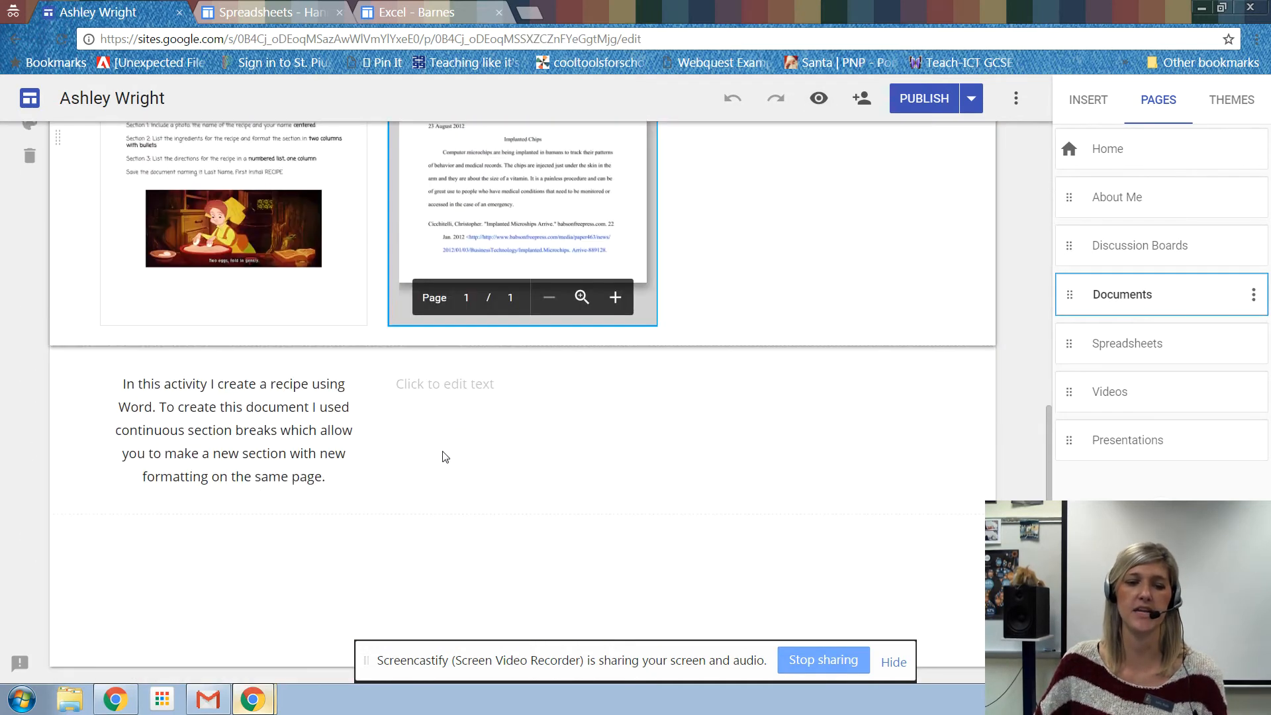
left_click(334, 474)
type("Used ")
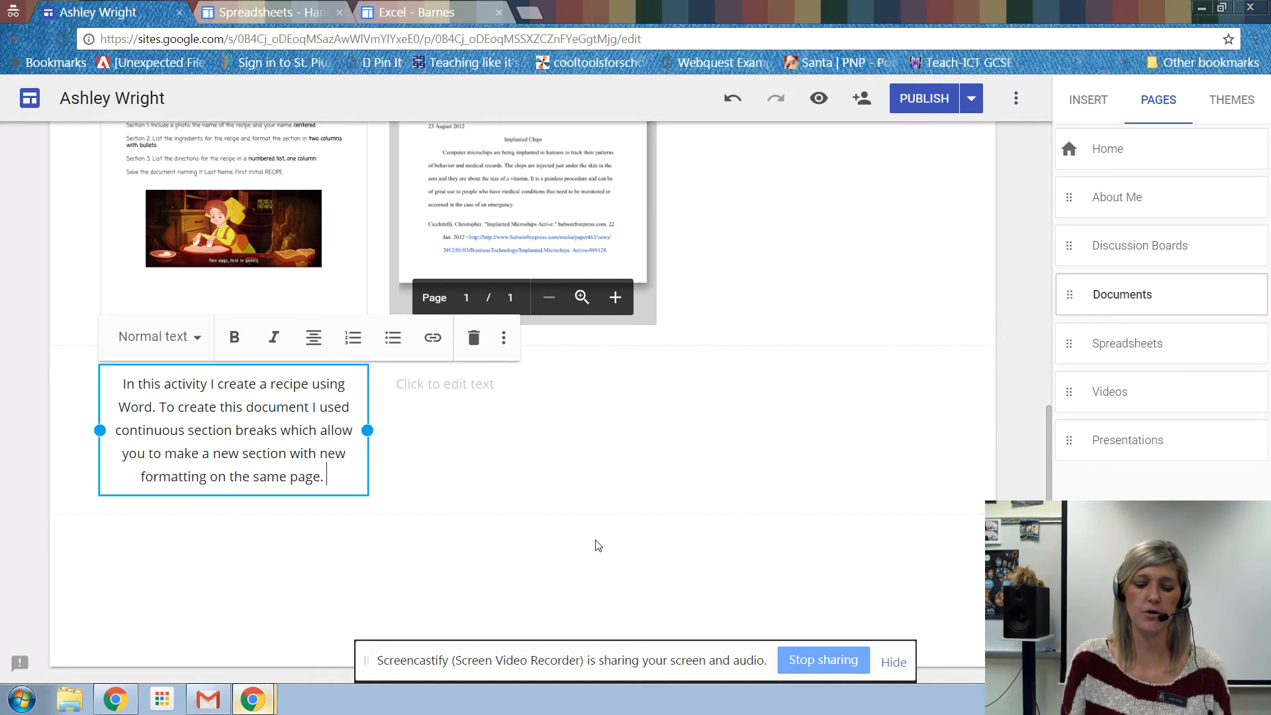
type("GC")
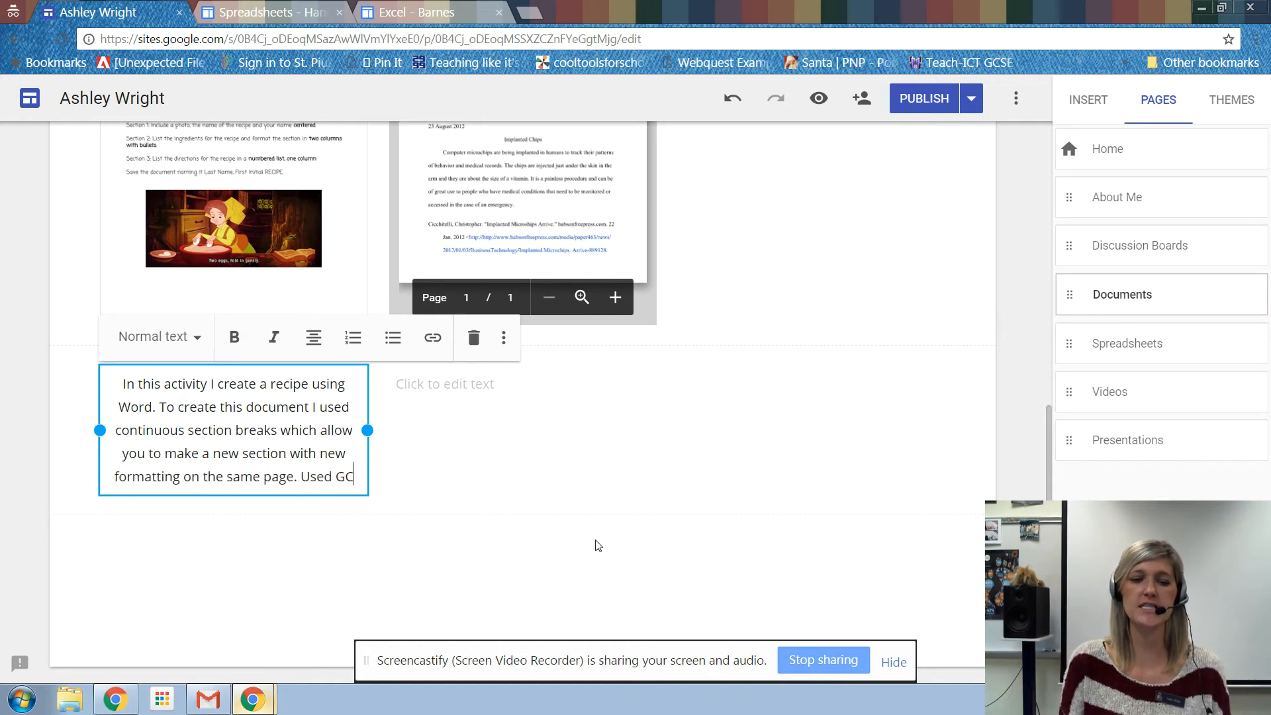
type("F Learn when ")
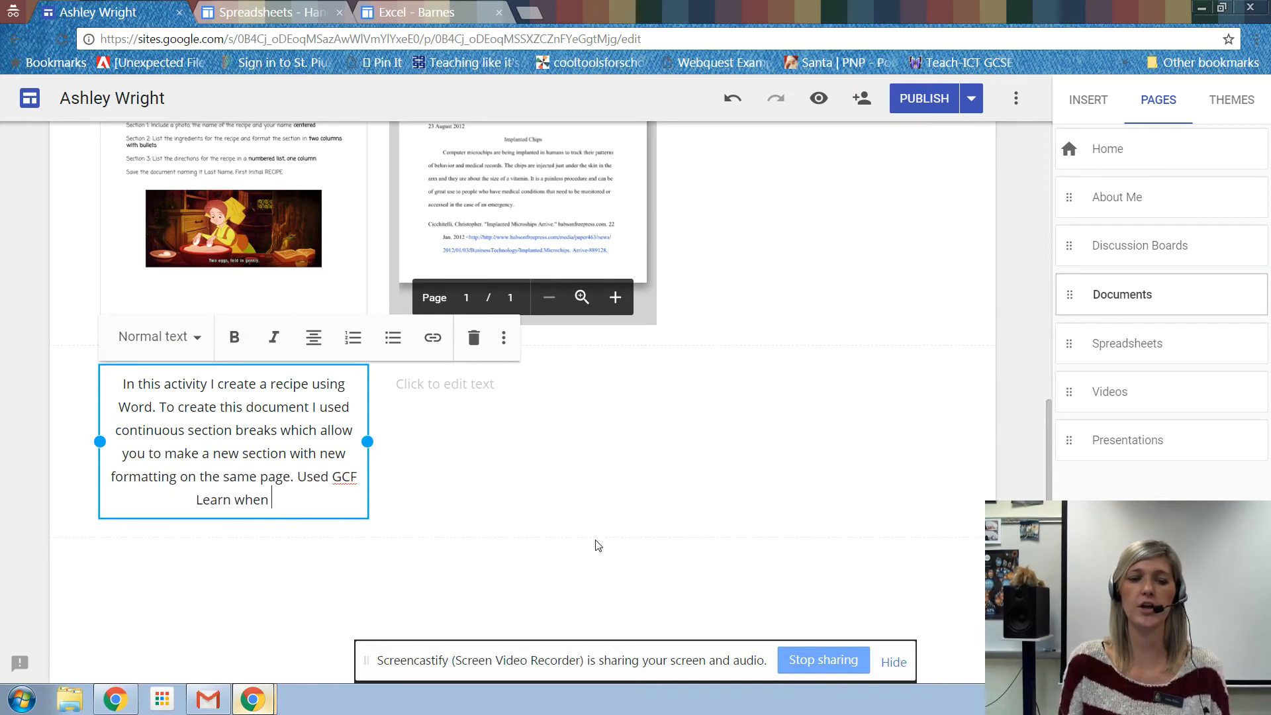
type("you ran into issues.")
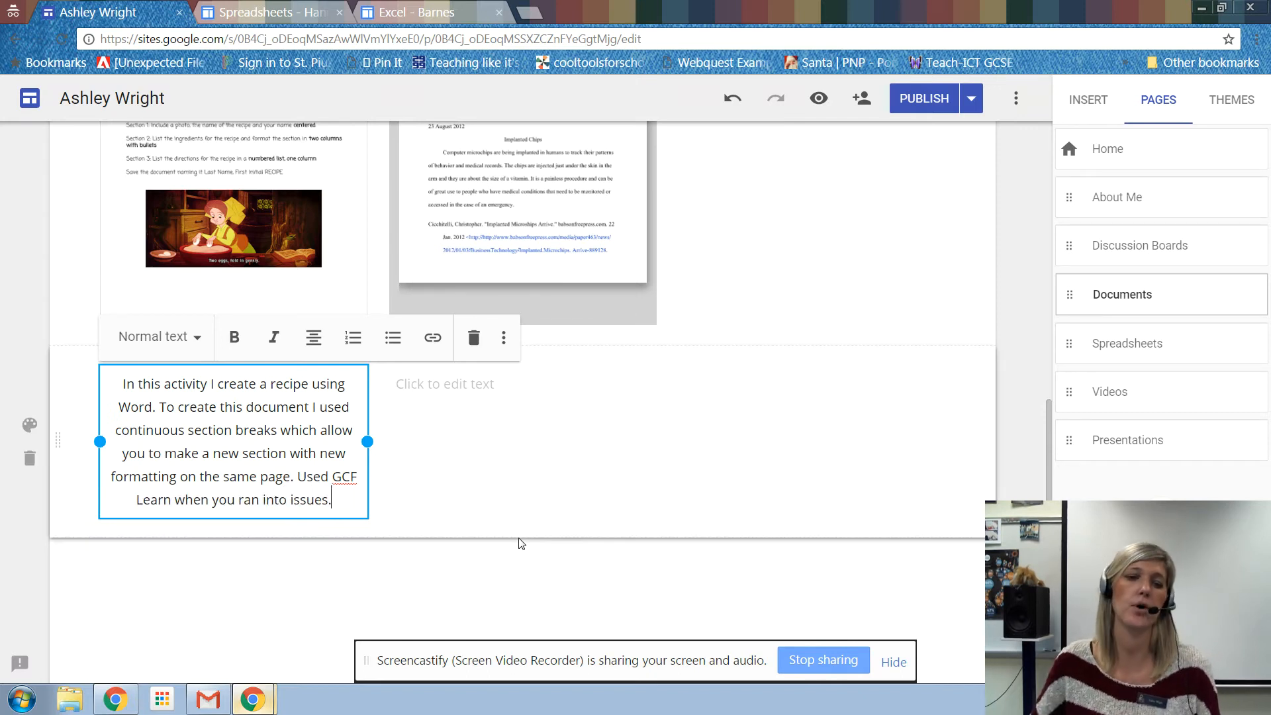
Start a link on the words "GCF Learn" in the recipe reflection and copy the gcflearn.org address from a new browser tab.
left_click_drag(332, 477, 174, 500)
left_click(433, 337)
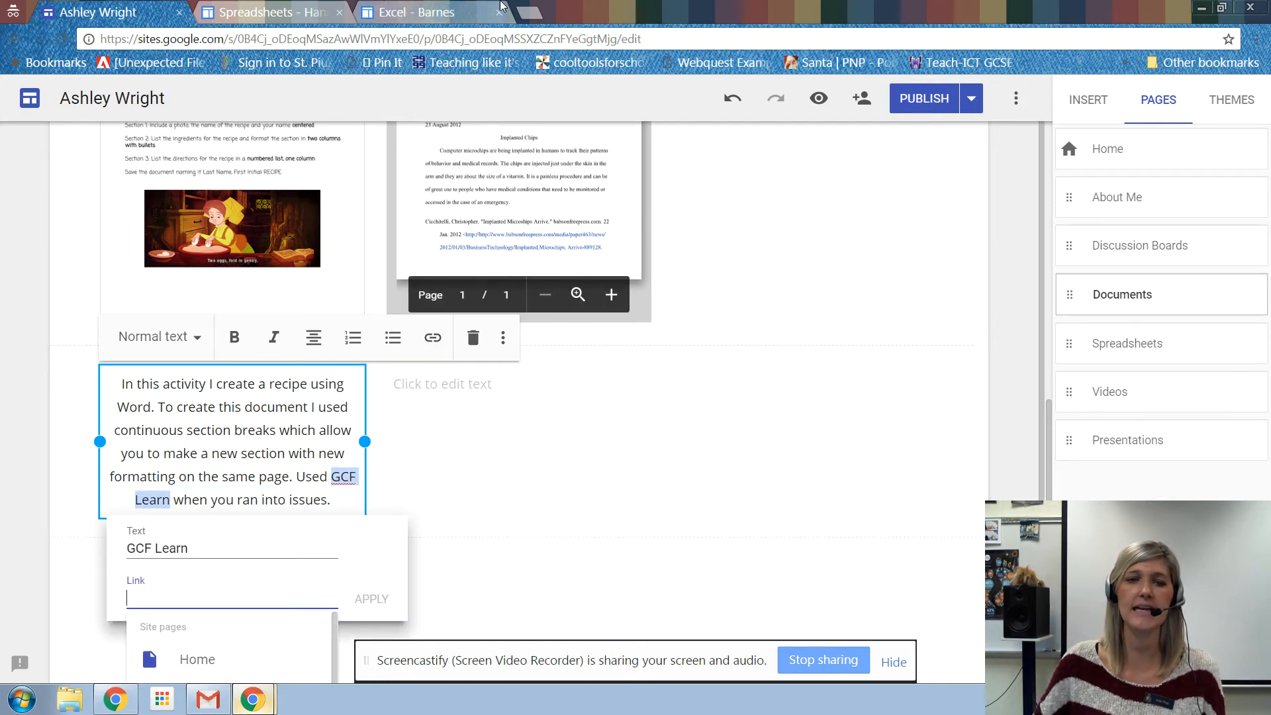
left_click(528, 10)
type("gcf ")
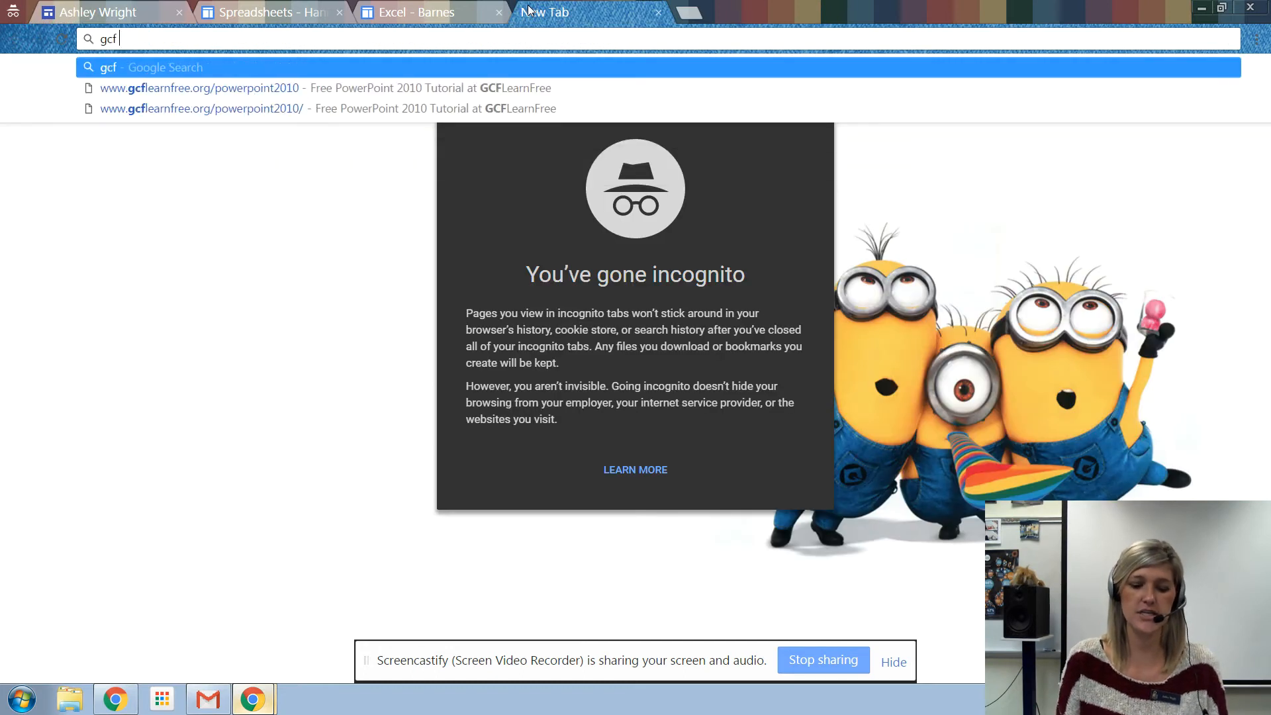
type("n")
key("BackSpace")
key("BackSpace")
type("learn ")
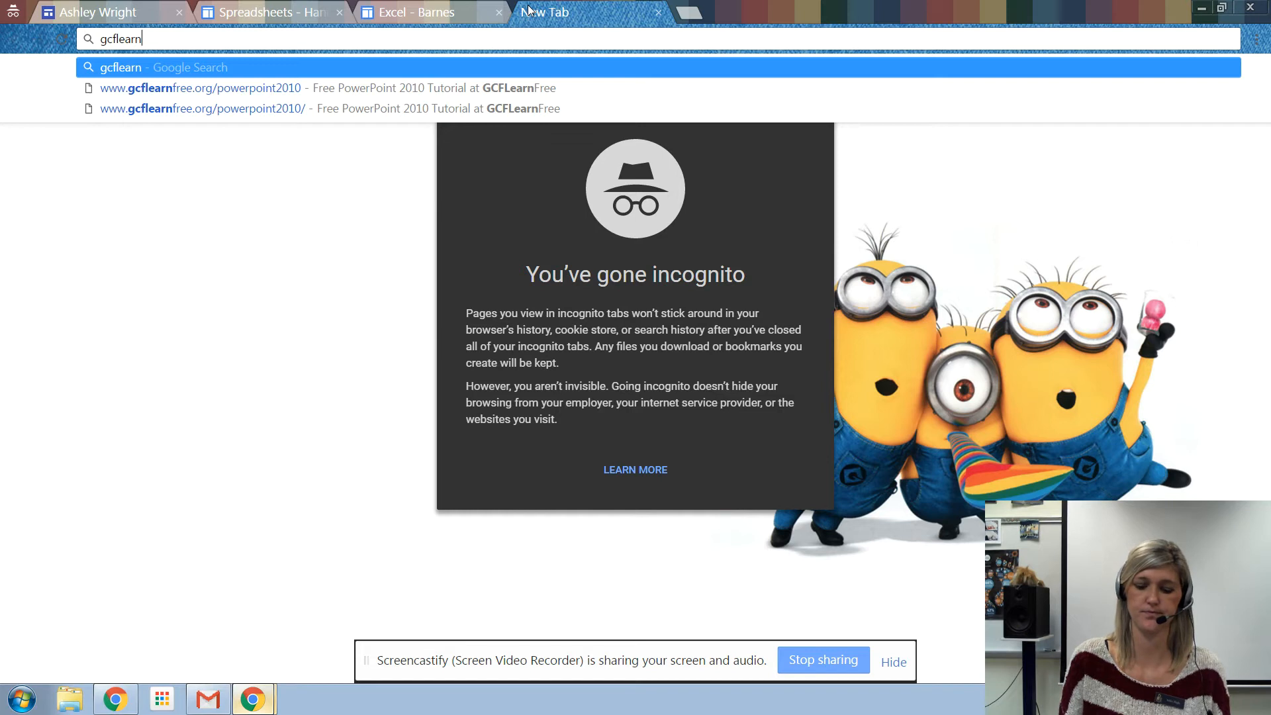
type(".org")
key("Return")
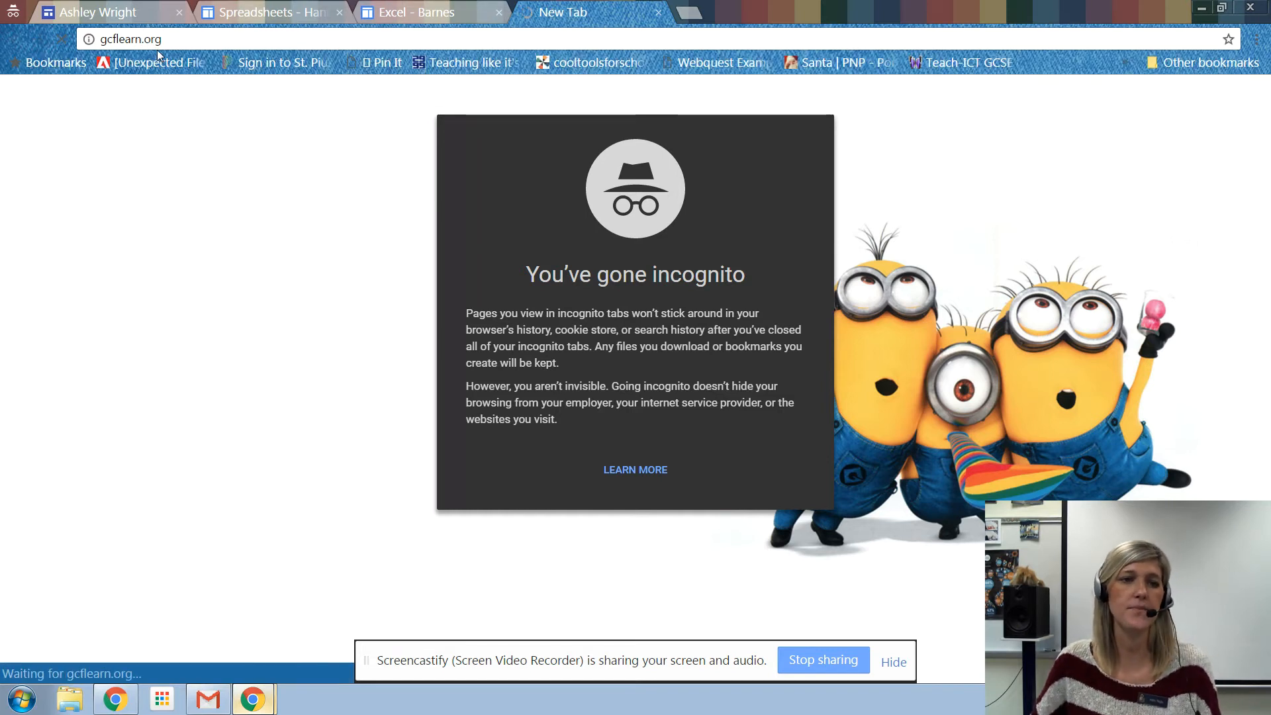
left_click(172, 41)
key("ctrl+c")
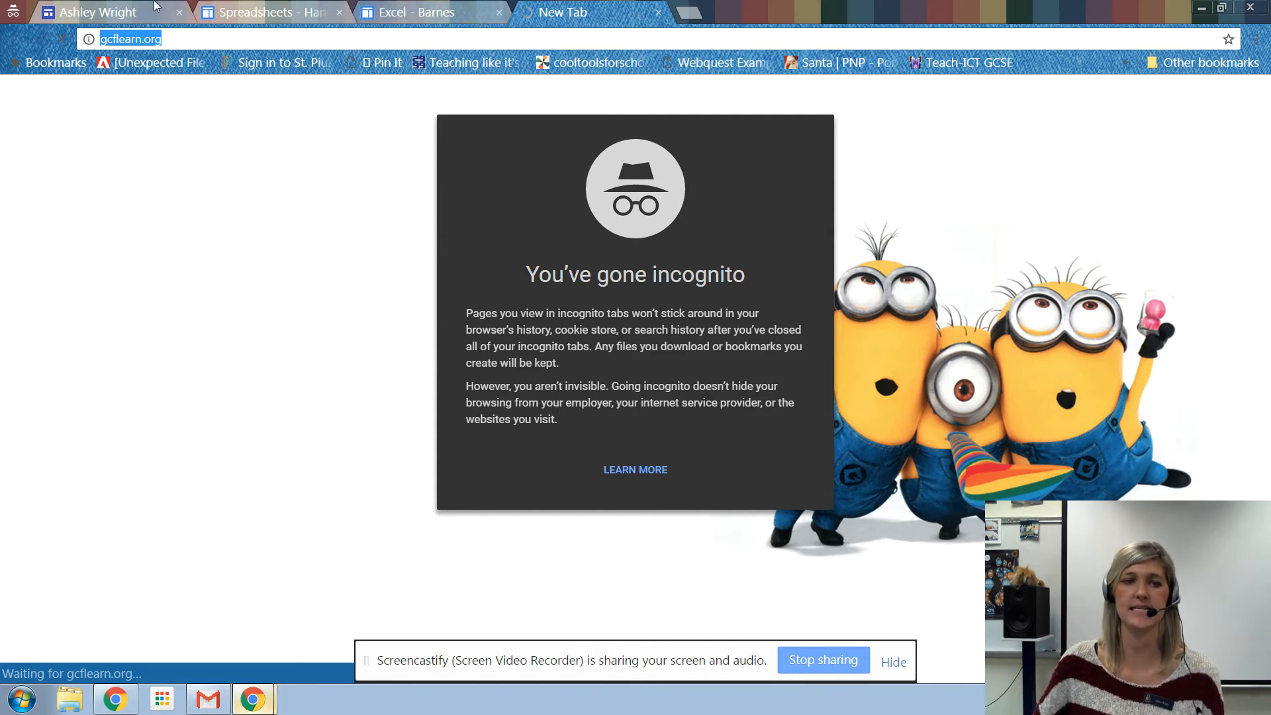
left_click(119, 12)
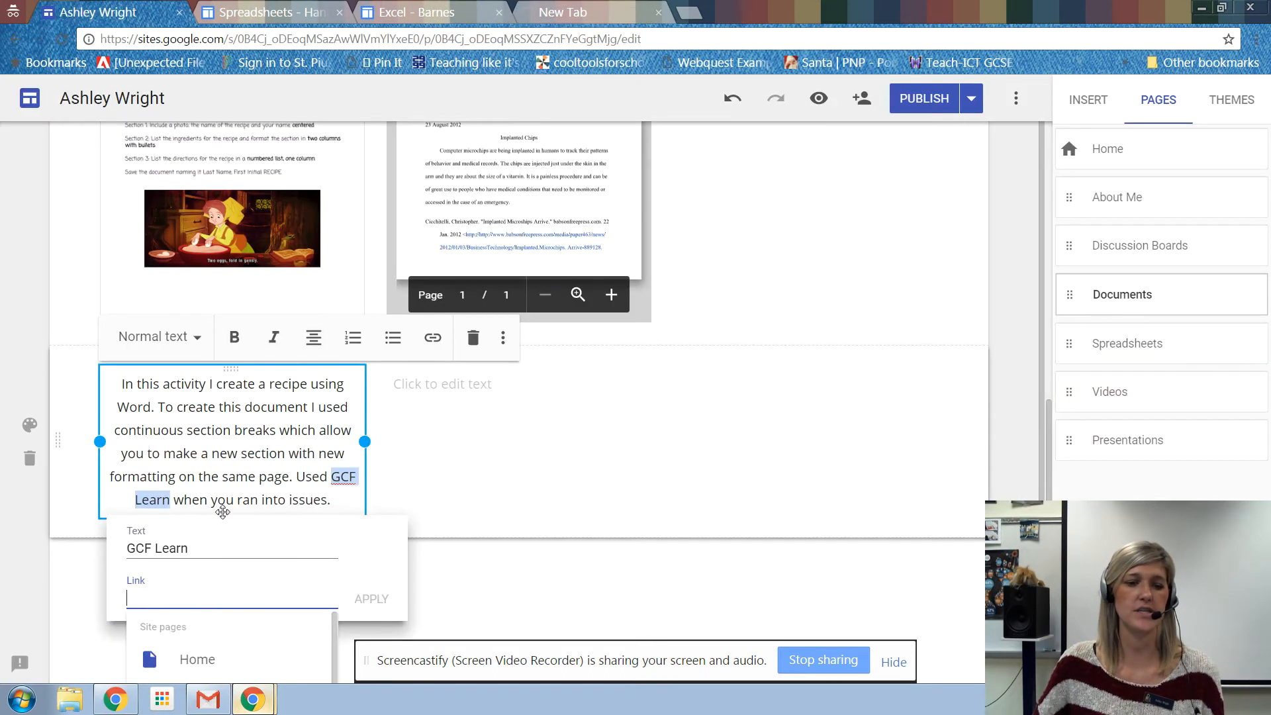
key("ctrl+v")
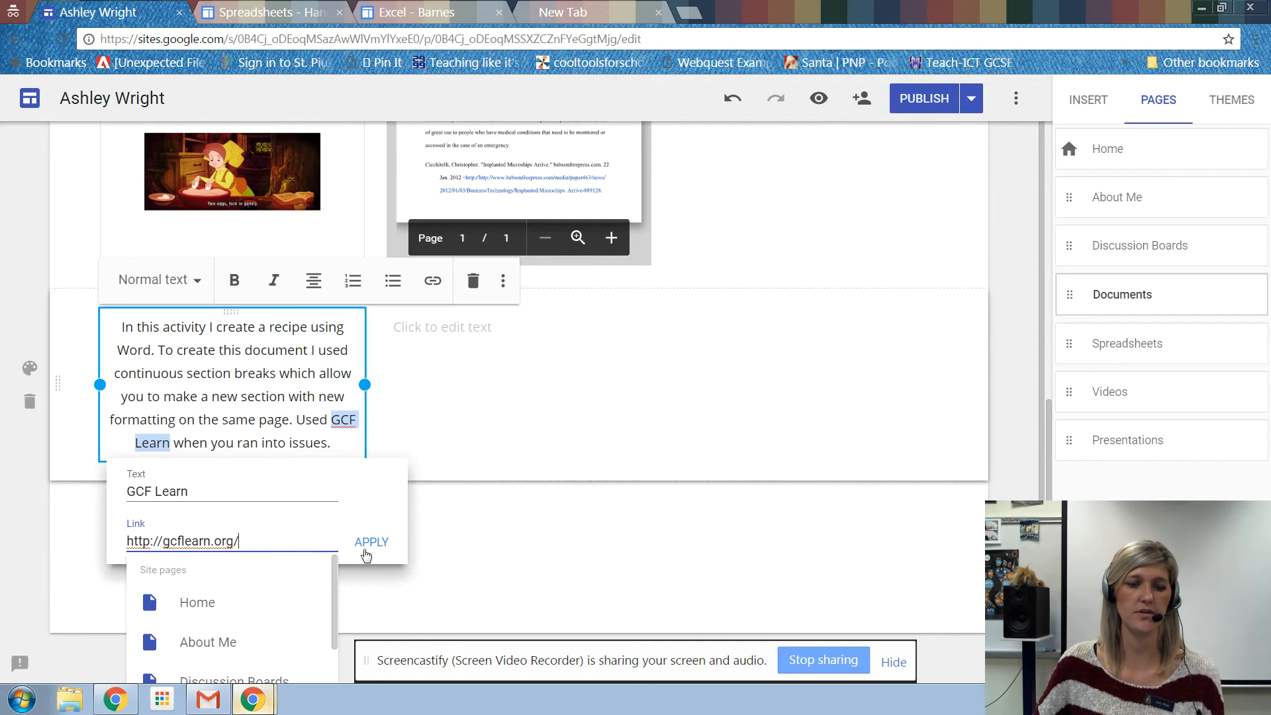
left_click(365, 549)
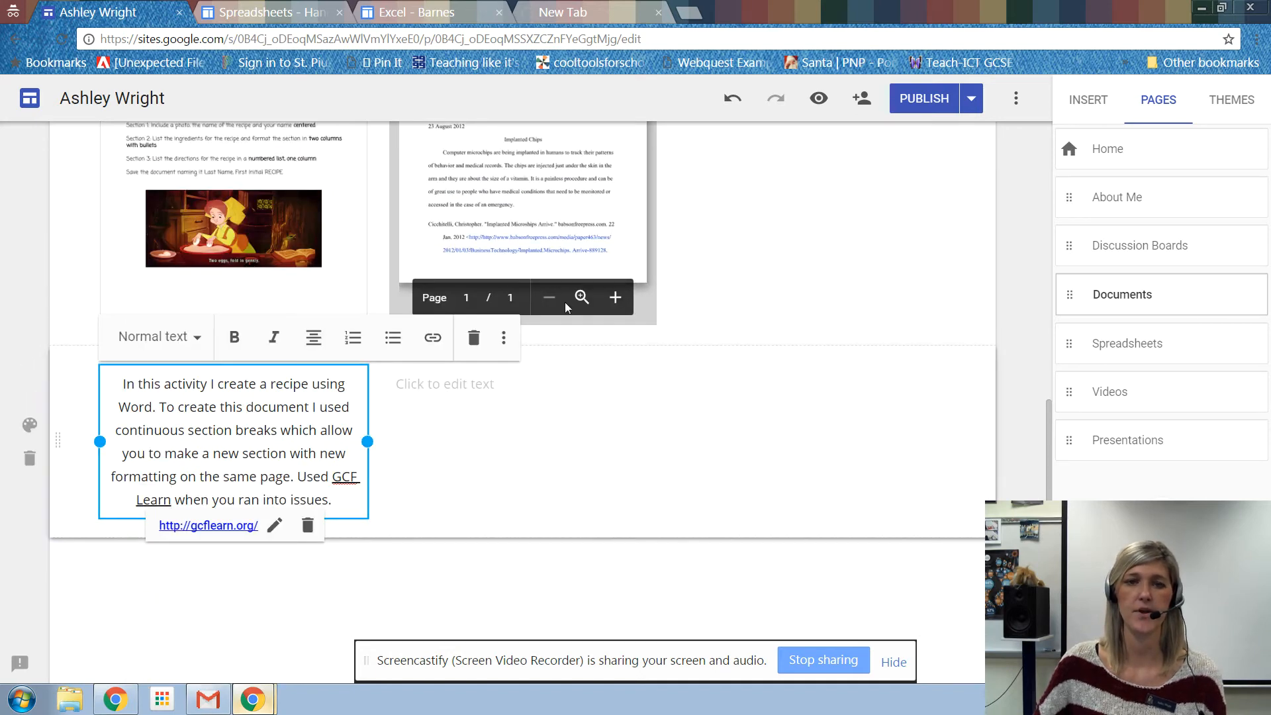
On the sample student portfolio, review the Documents page reflections and follow the OWL Purdue link as an external link example.
left_click(268, 12)
scroll(509, 436, "up", 5)
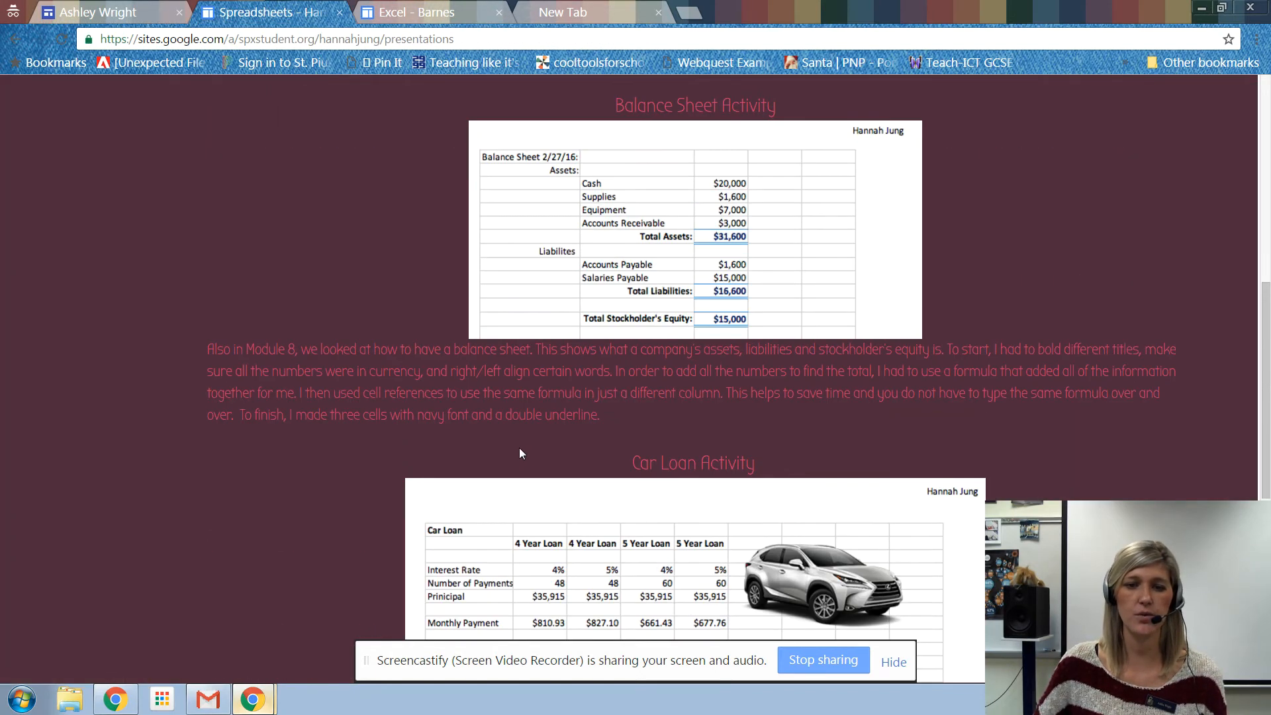
scroll(517, 450, "up", 10)
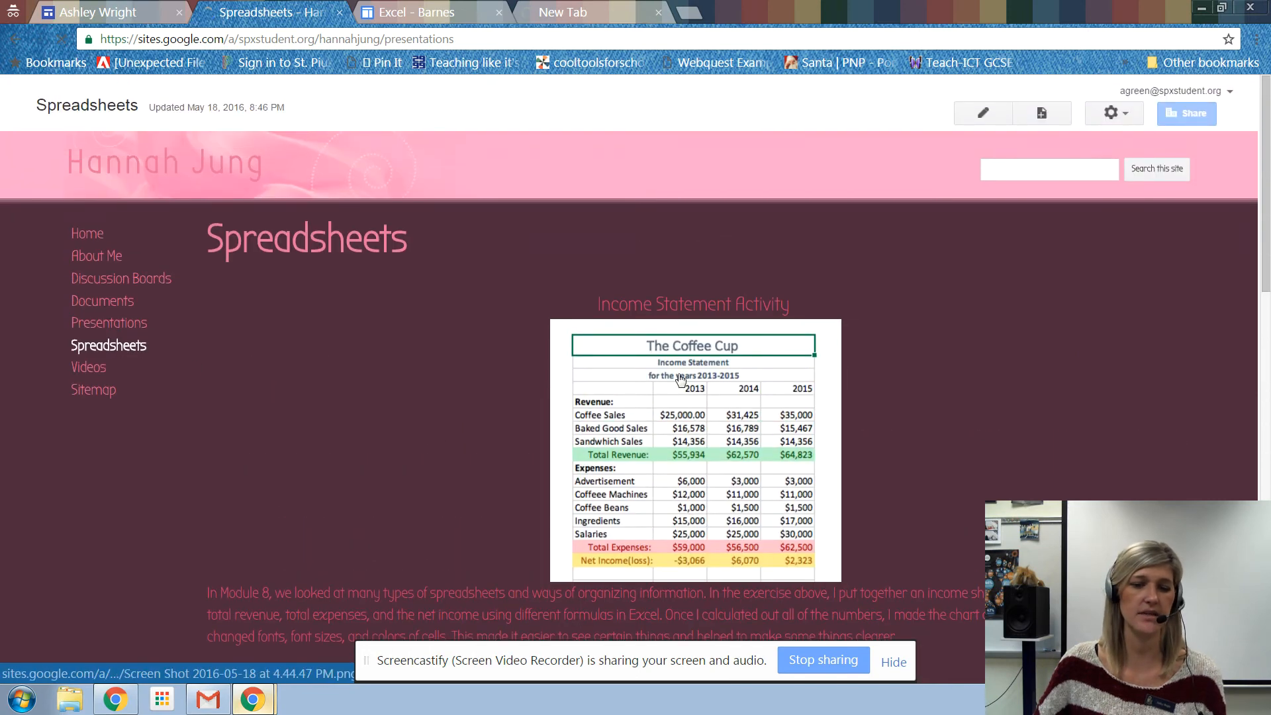
scroll(729, 418, "down", 10)
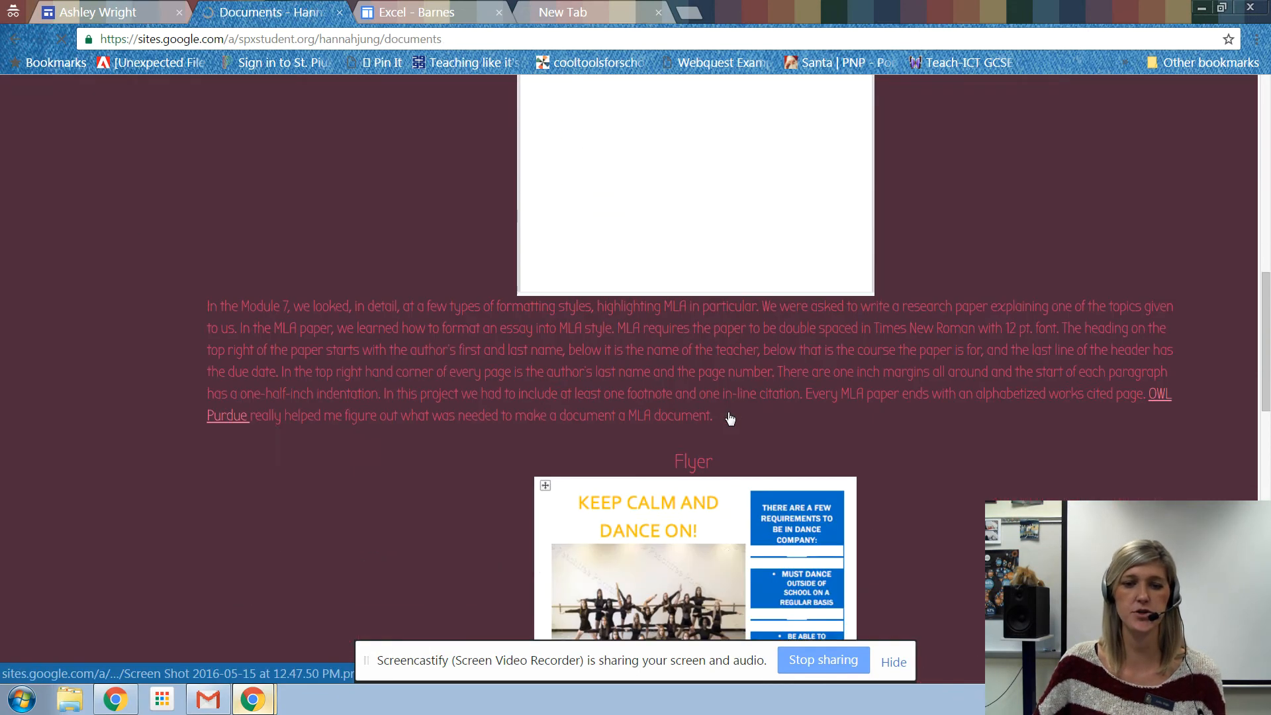
scroll(730, 418, "down", 2)
left_click(223, 280)
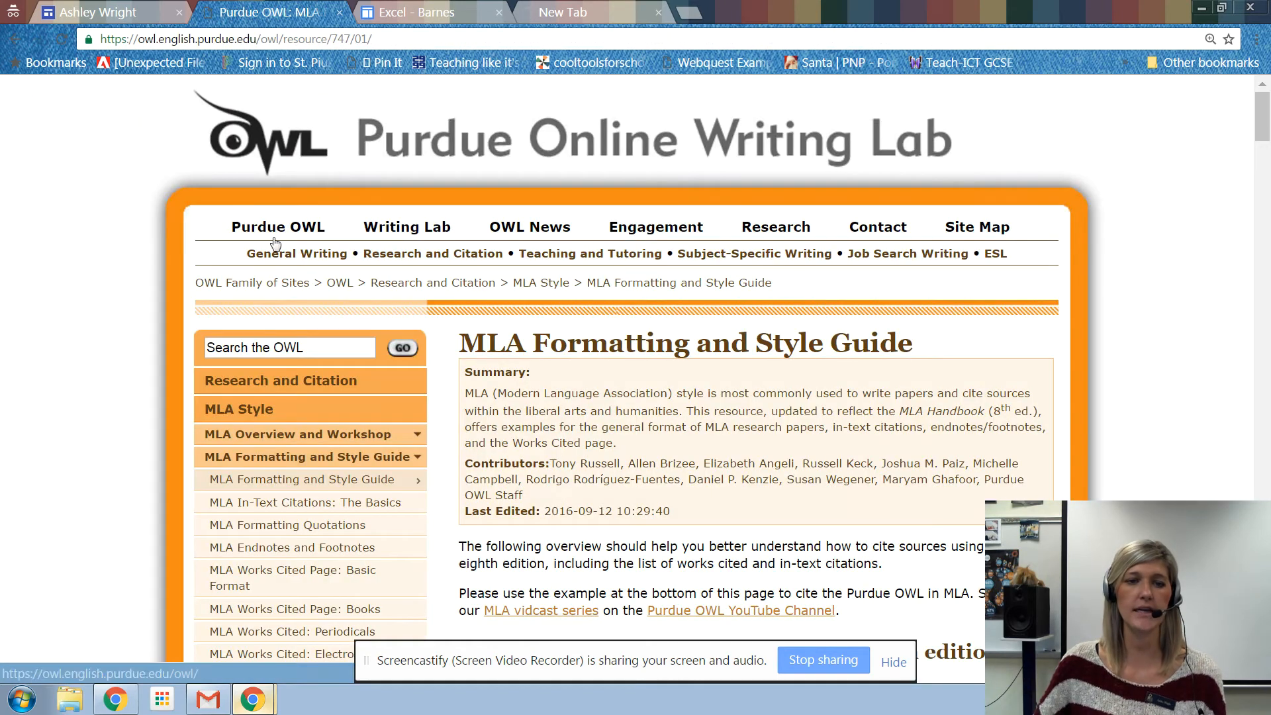
left_click(18, 38)
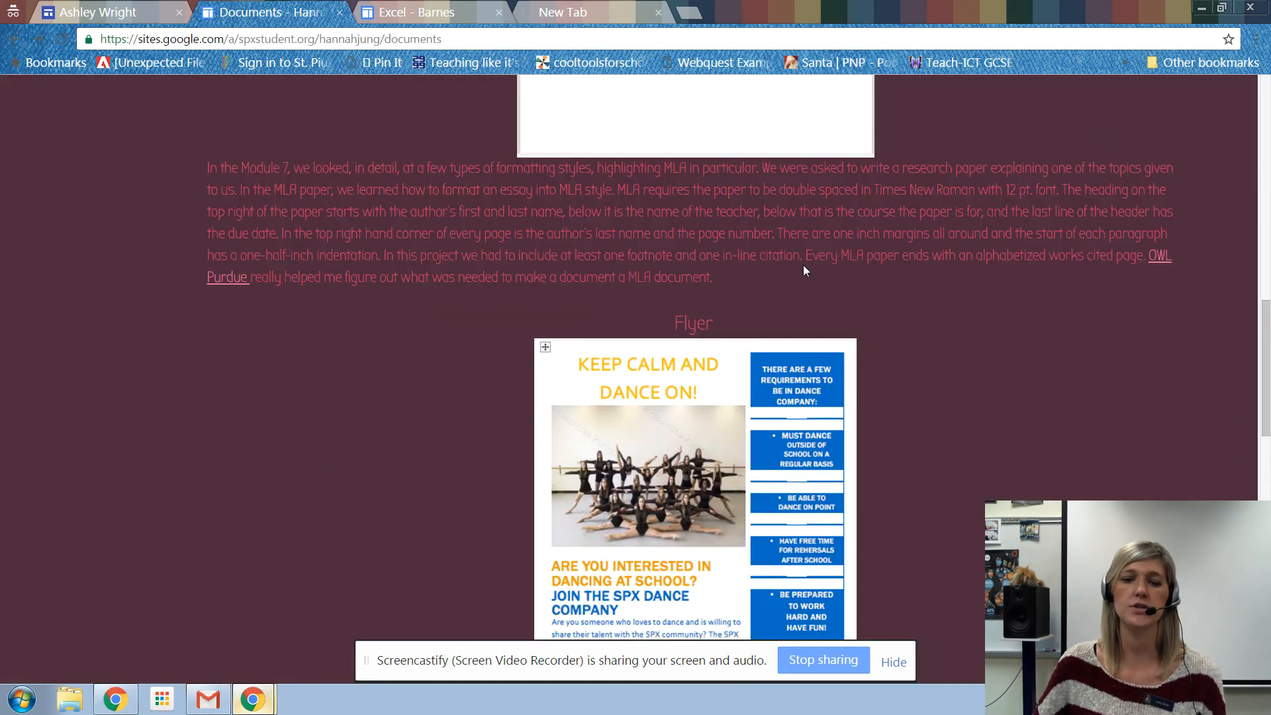
scroll(801, 265, "down", 12)
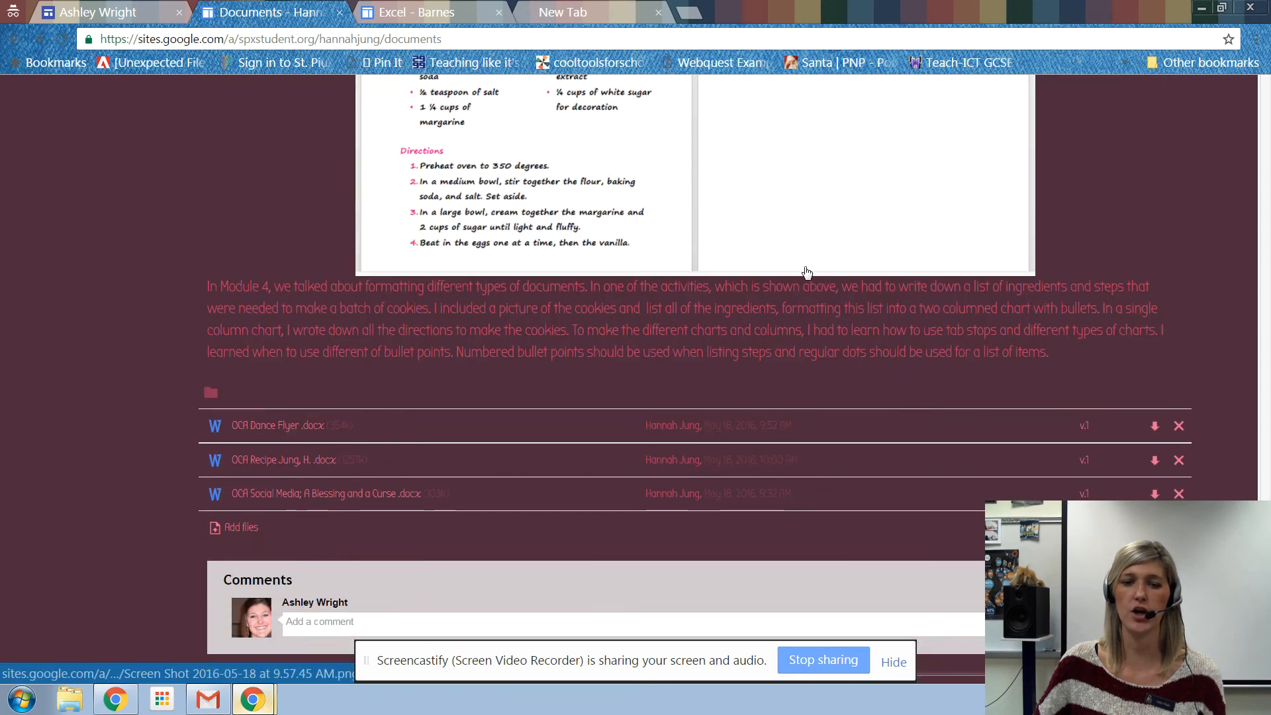
scroll(806, 271, "up", 8)
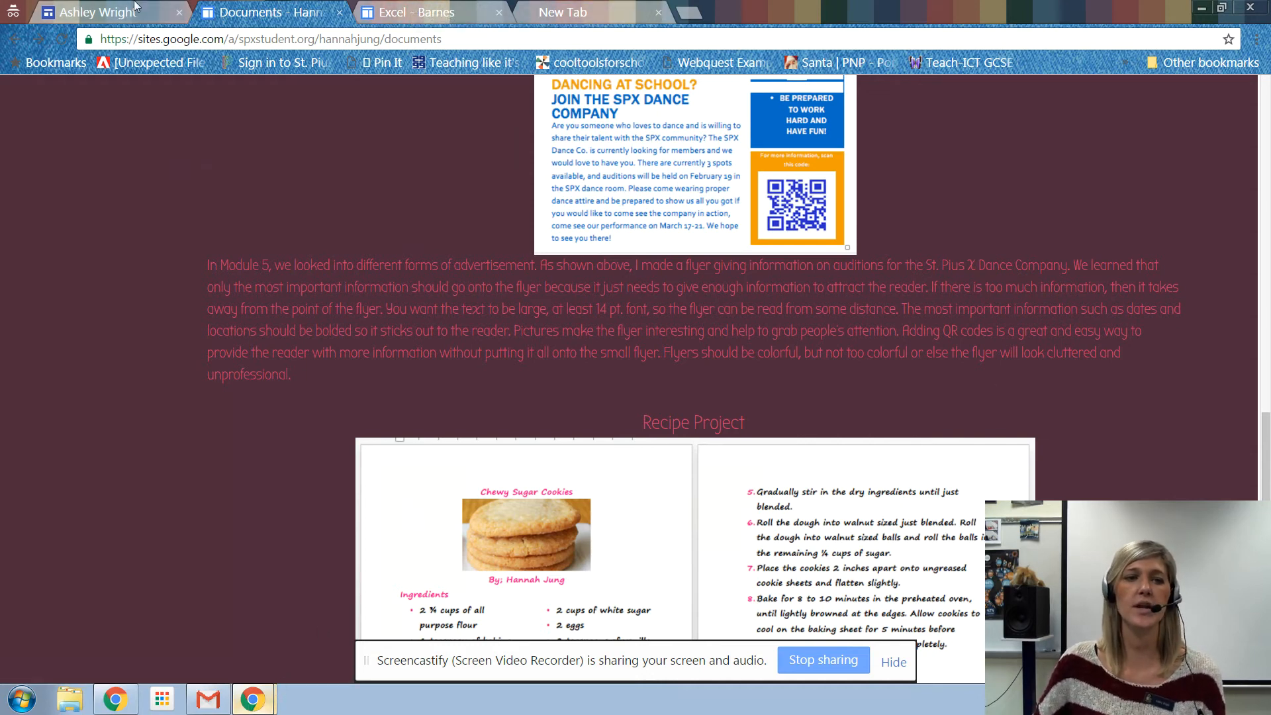
Preview the portfolio's Documents page and test the GCF Learn link in the recipe reflection.
left_click(99, 12)
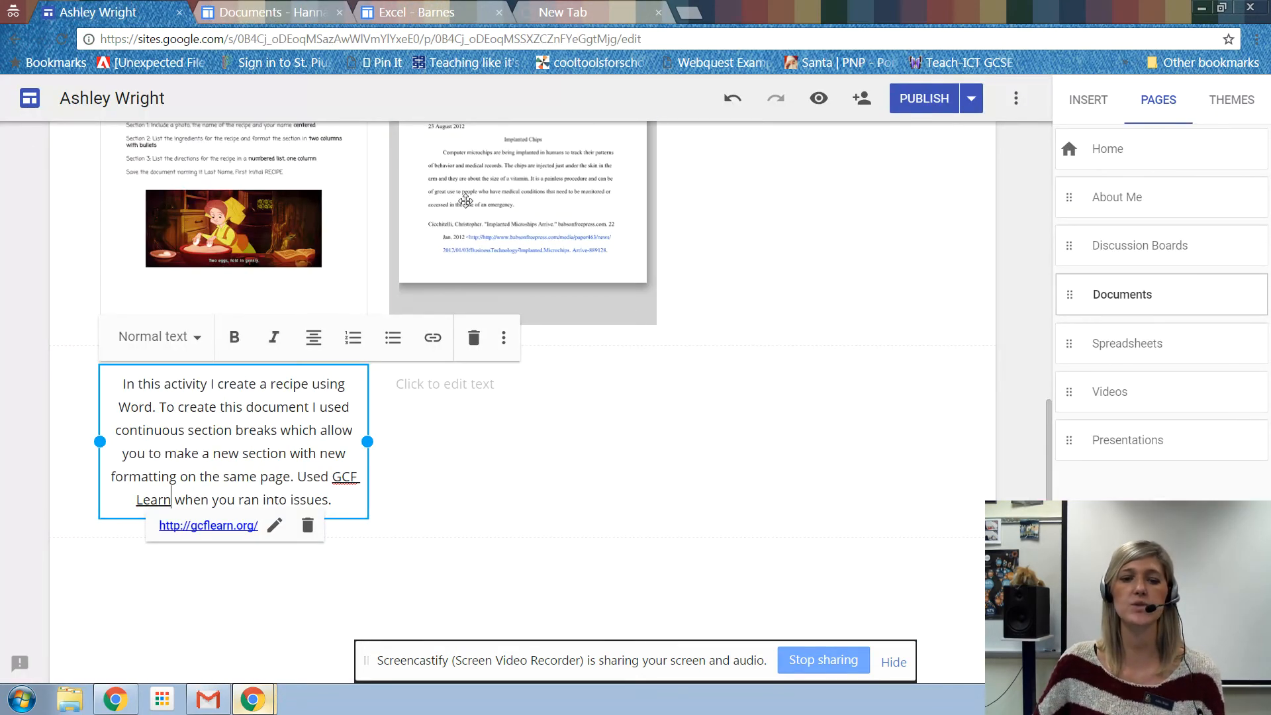
left_click(819, 98)
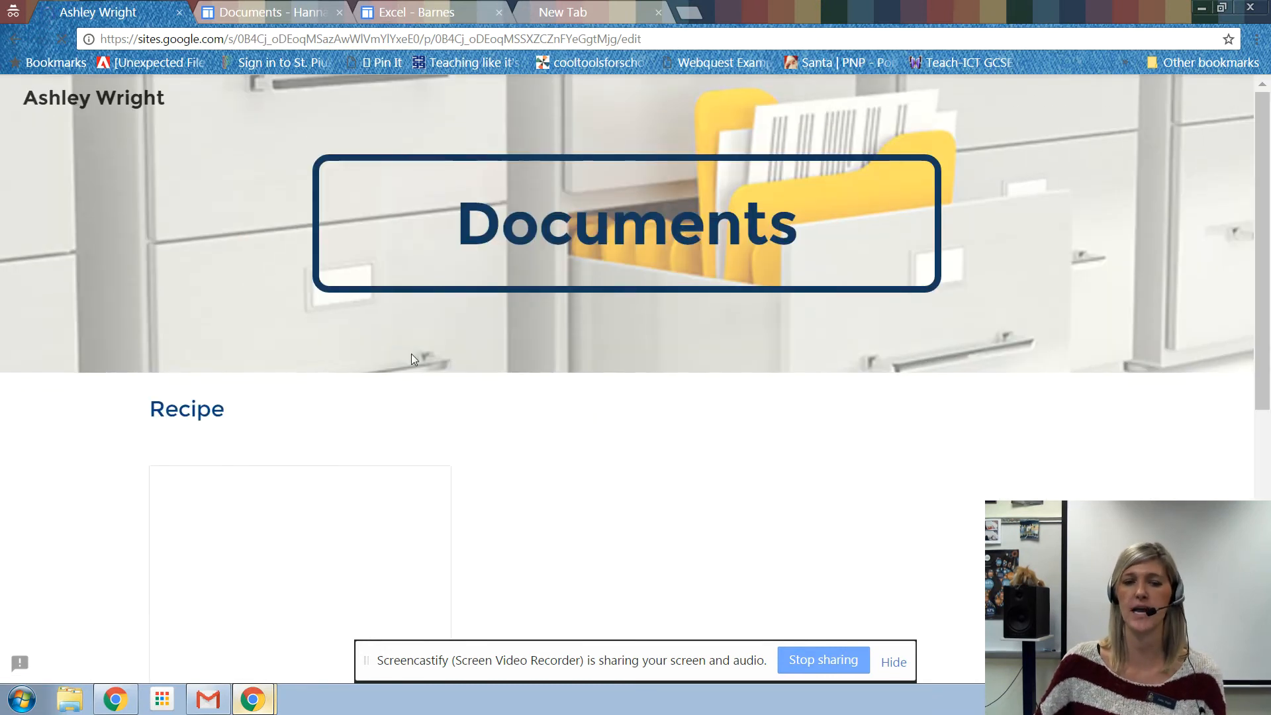
scroll(410, 354, "down", 5)
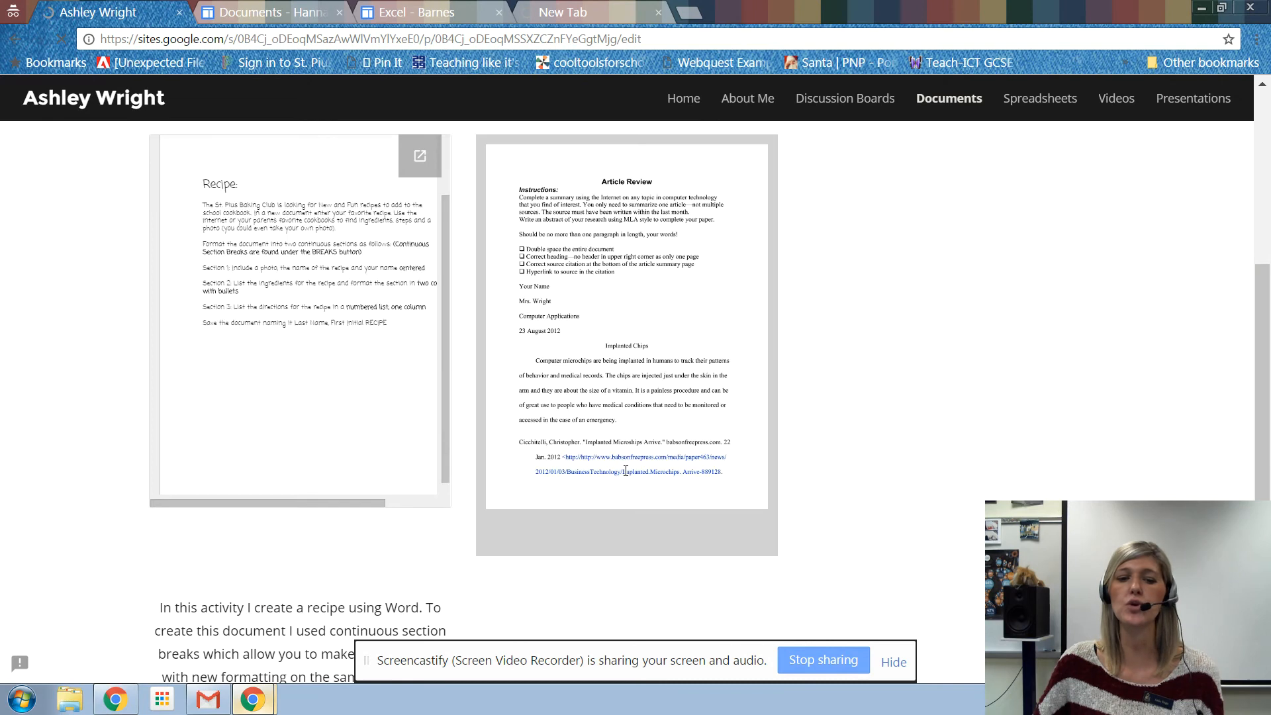
scroll(454, 556, "down", 3)
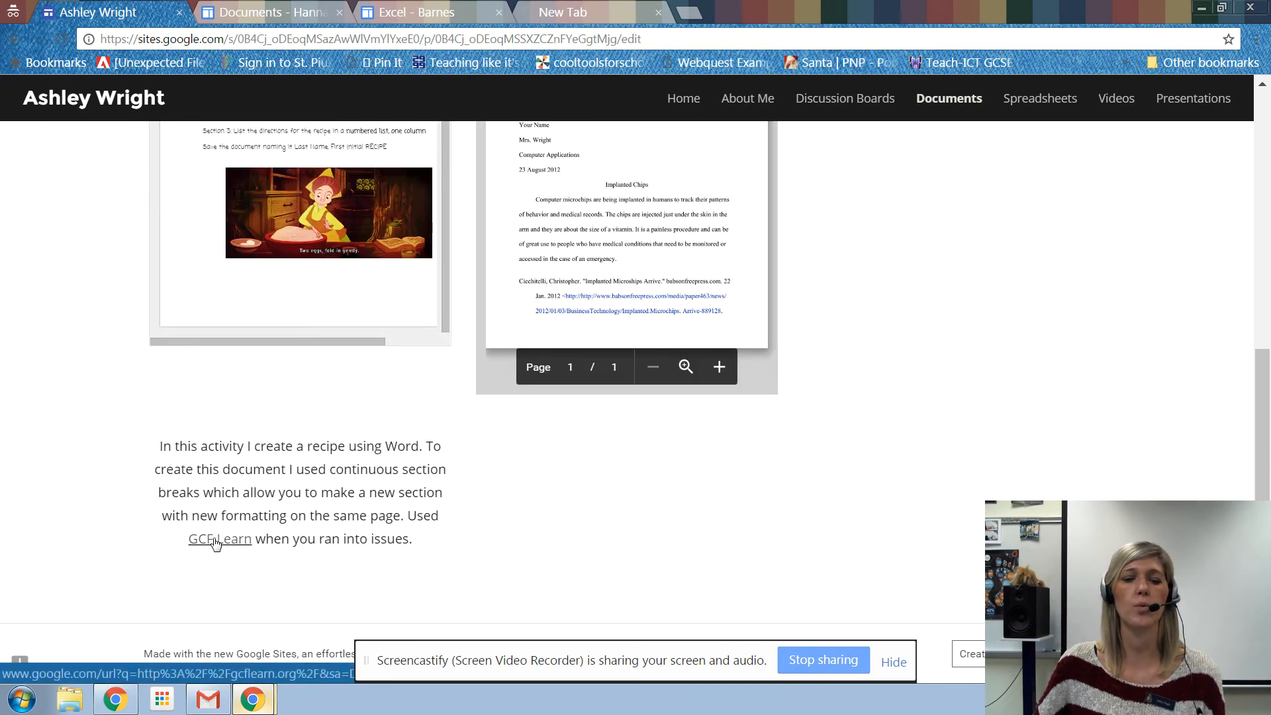
left_click(209, 541)
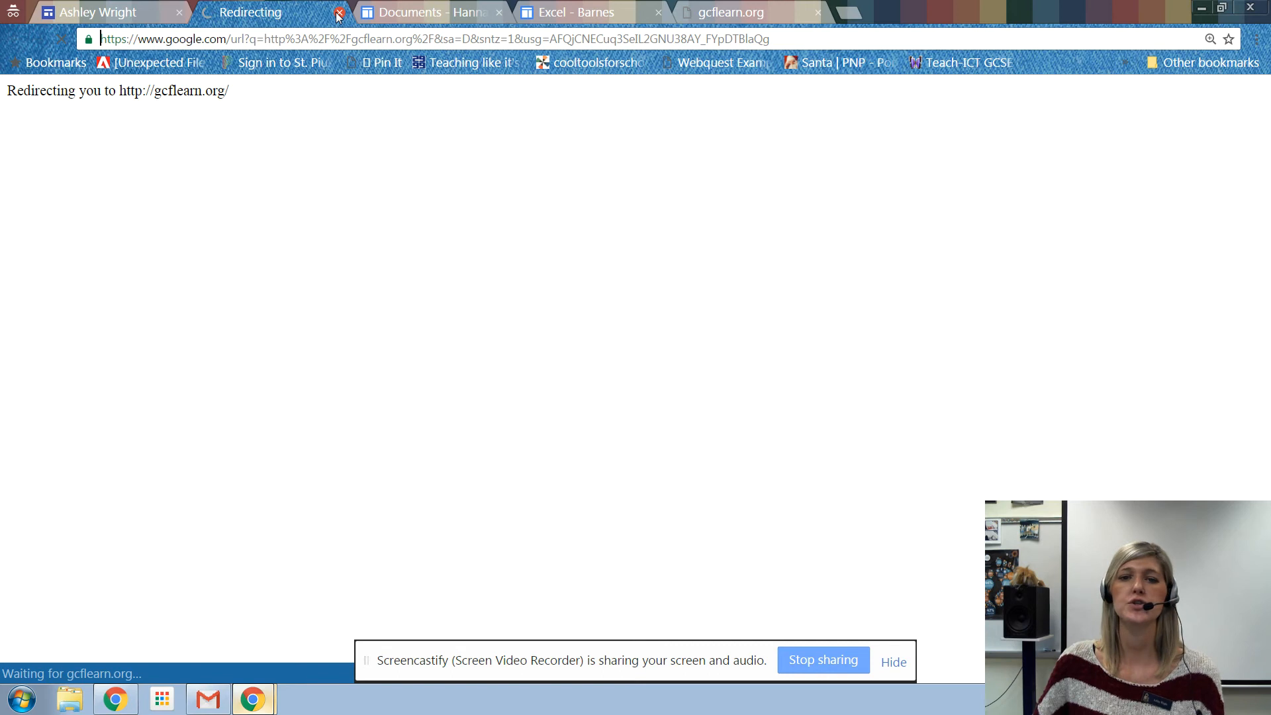
Close the gcflearn.org tab and the redirecting tab opened by the link test.
left_click(731, 11)
left_click(818, 12)
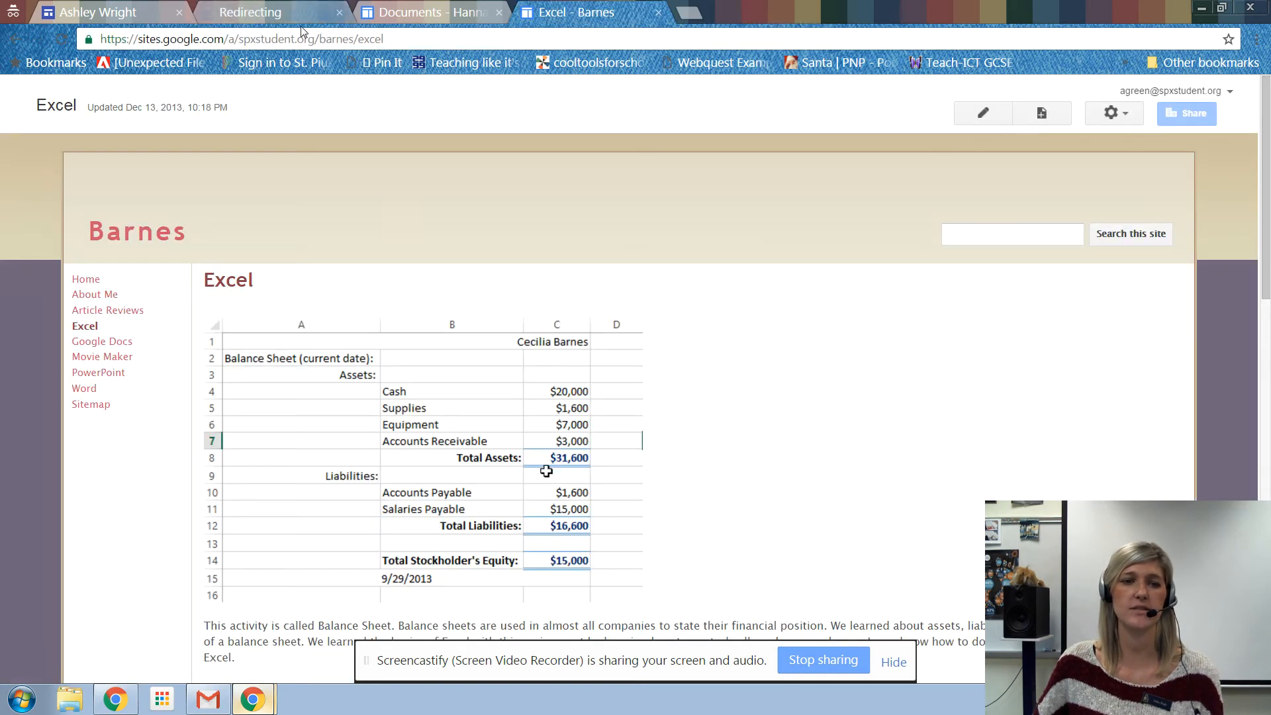
left_click(265, 12)
left_click(339, 12)
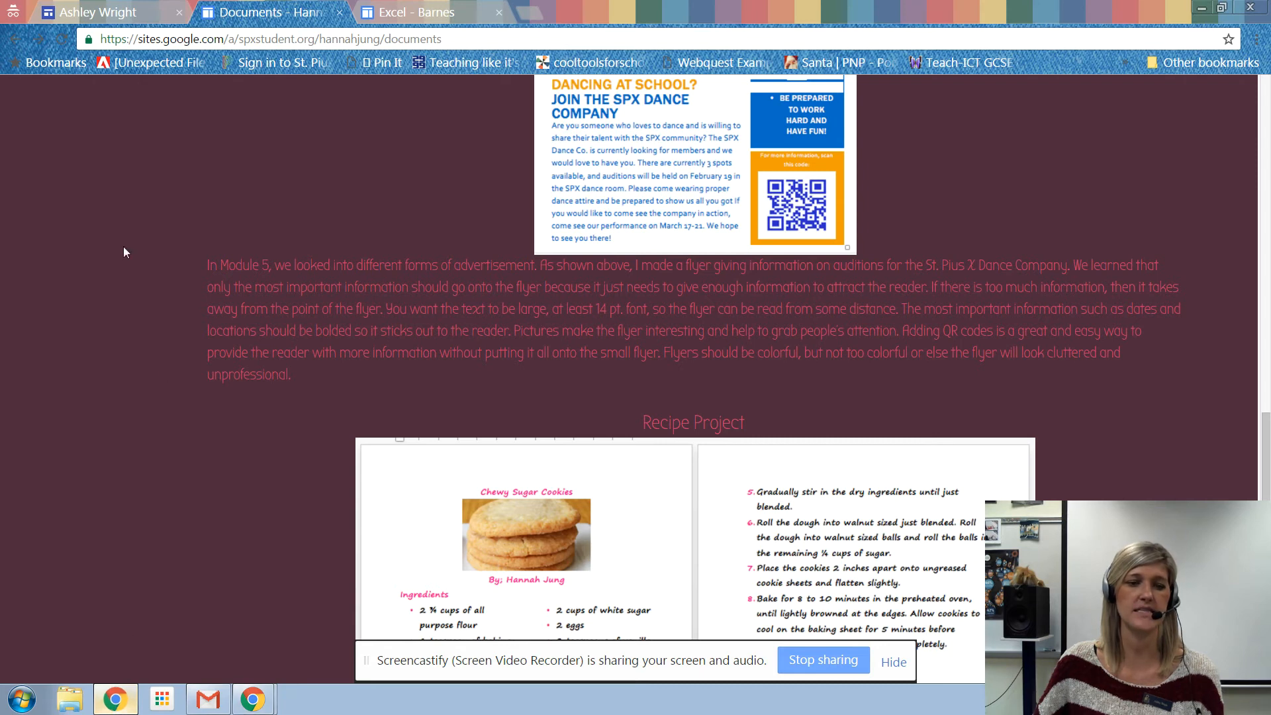
Switch to the Google Sites Rubric document and review its requirements, from the Site Requirements section back to the start.
mouse_move(252, 699)
left_click(216, 640)
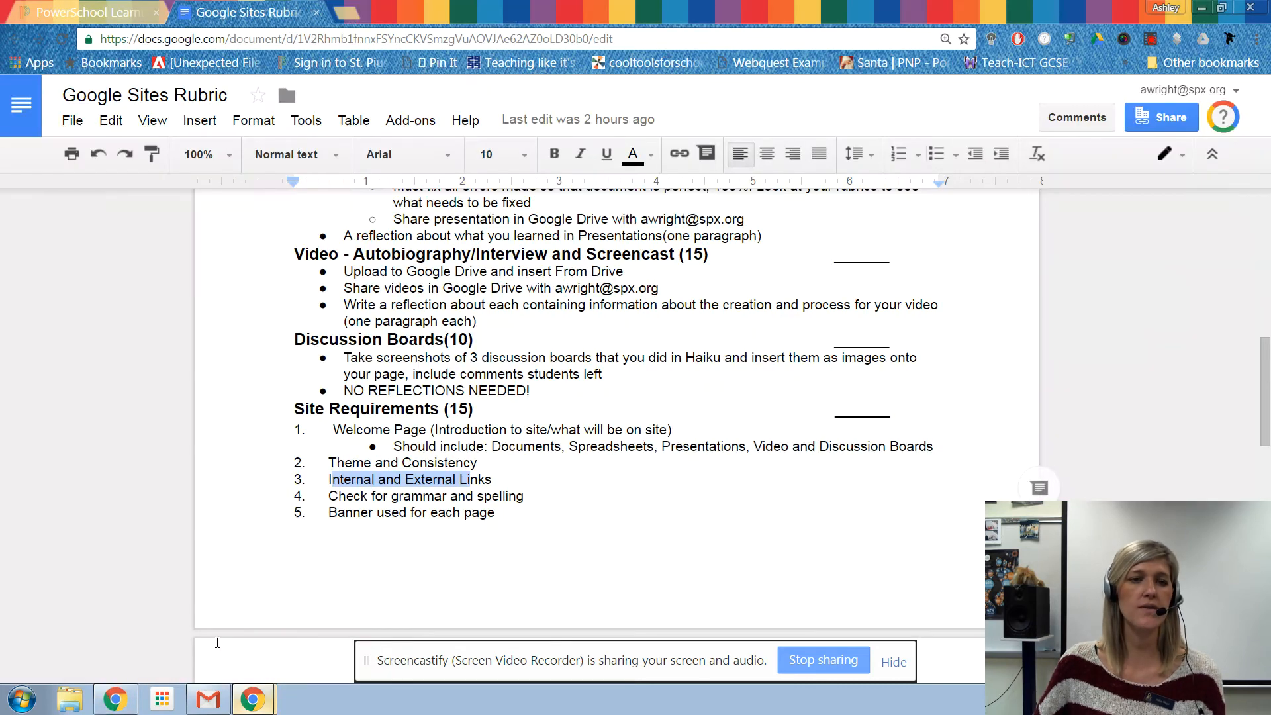
left_click(487, 374)
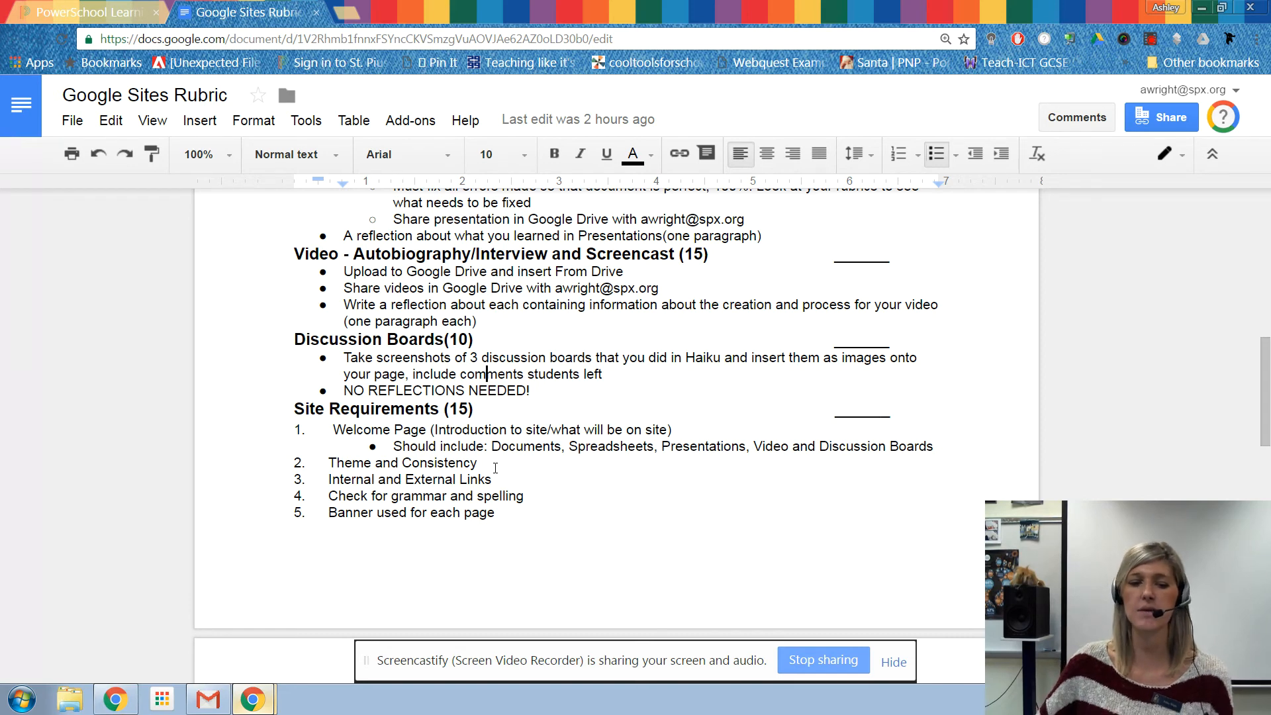
scroll(495, 468, "down", 4)
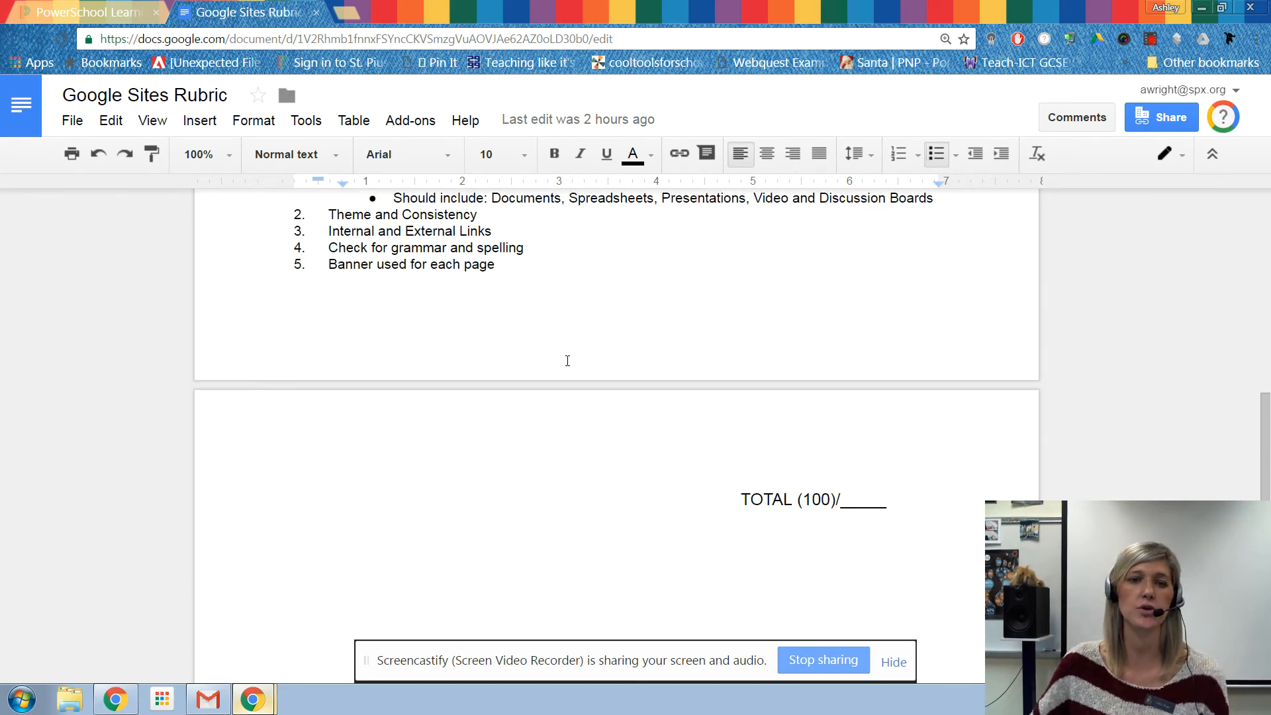
scroll(581, 340, "up", 14)
Return to the portfolio, exit the Documents page preview and publish the site.
left_click(252, 699)
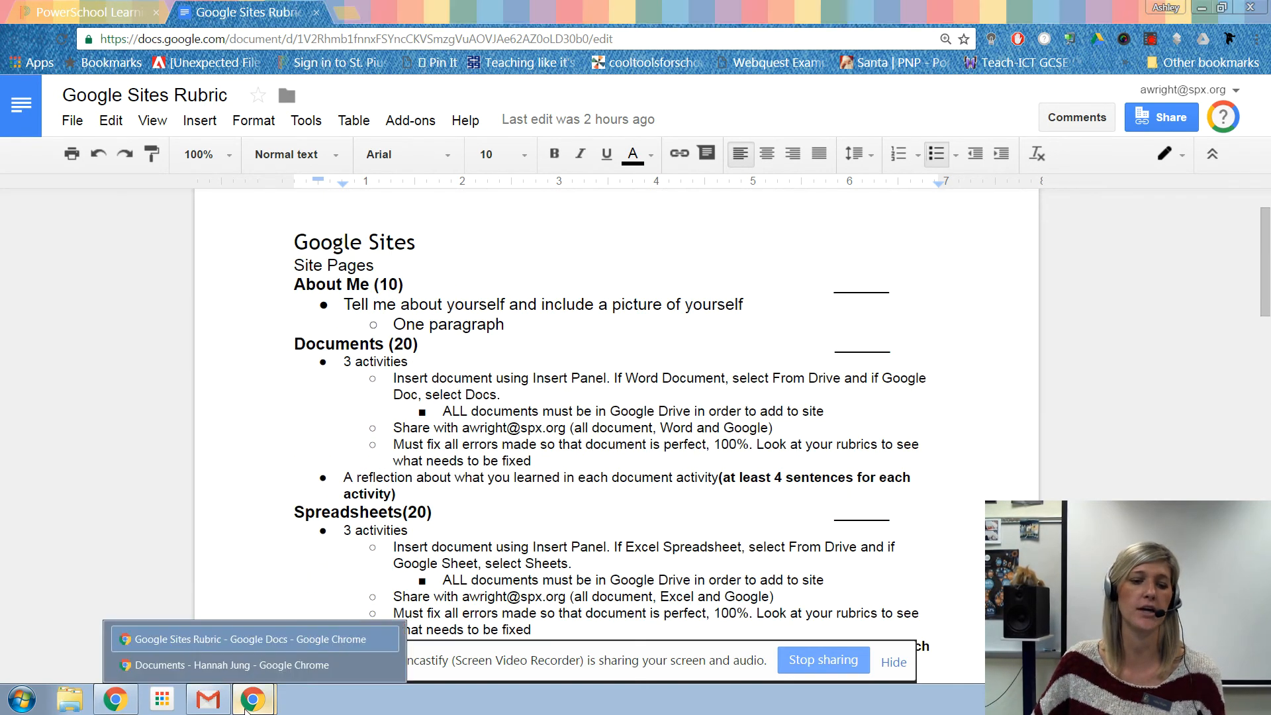
left_click(225, 661)
left_click(110, 12)
scroll(850, 439, "up", 7)
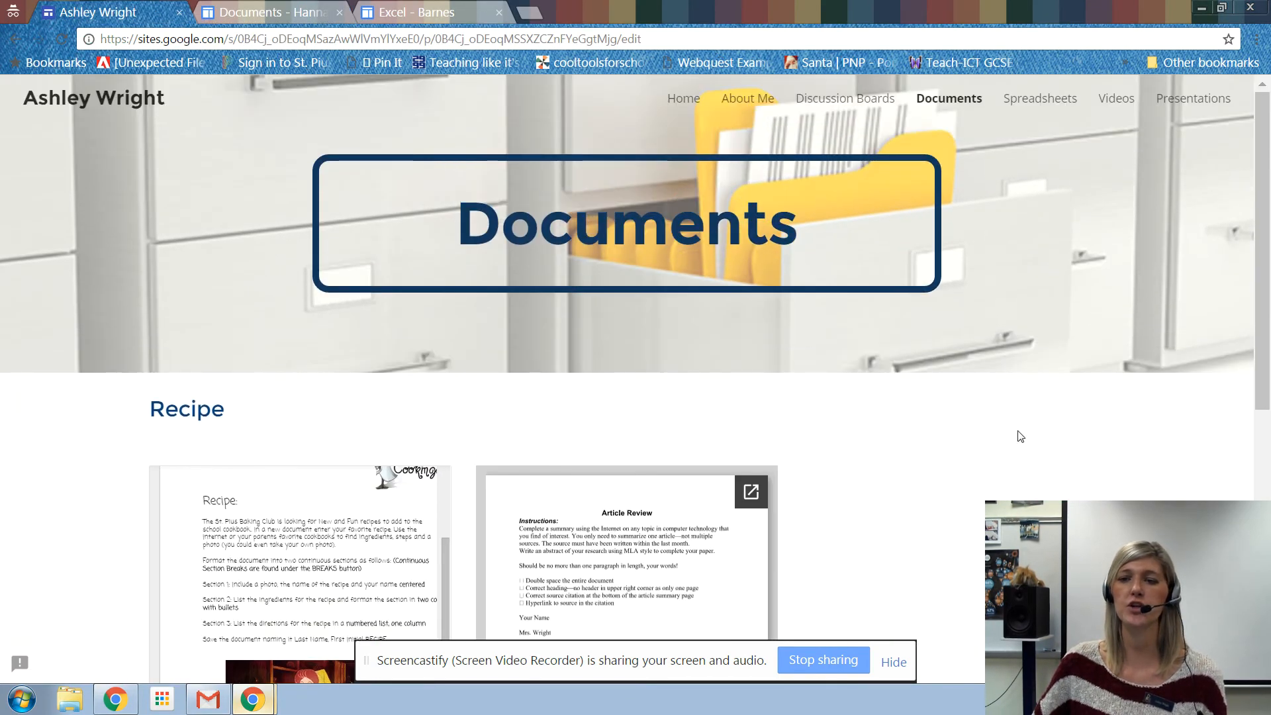
left_click(1217, 645)
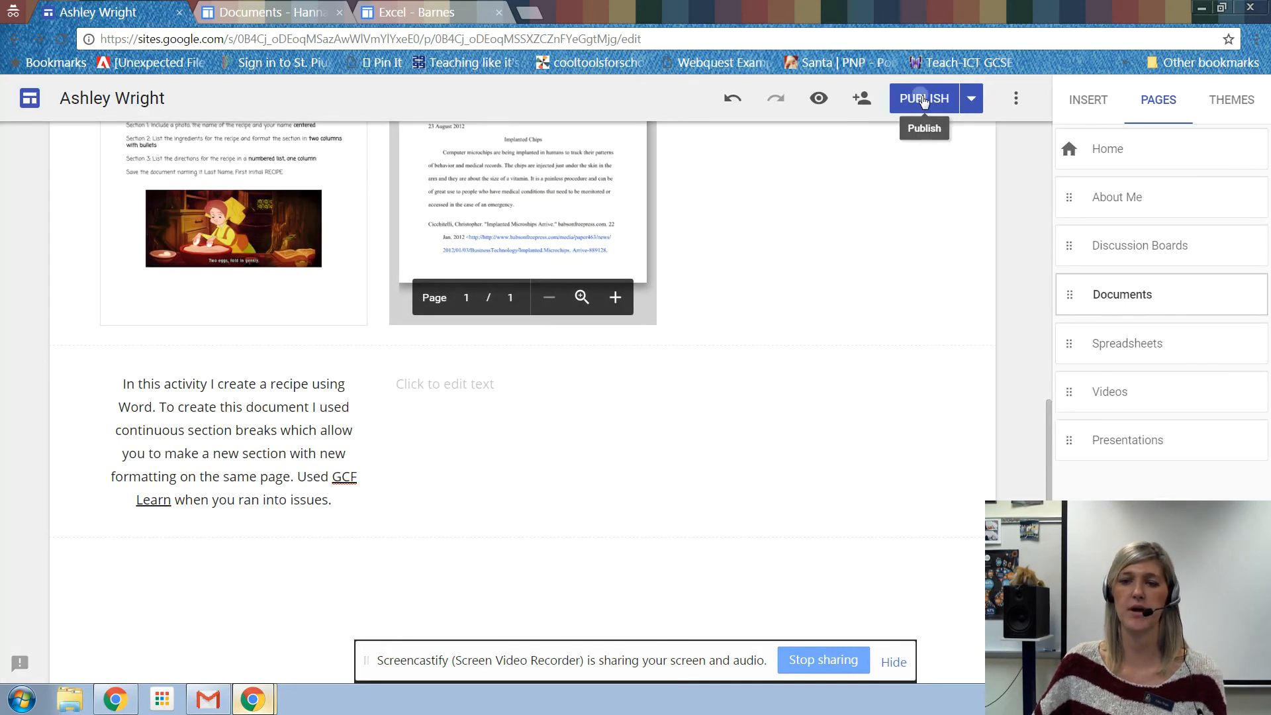
left_click(923, 99)
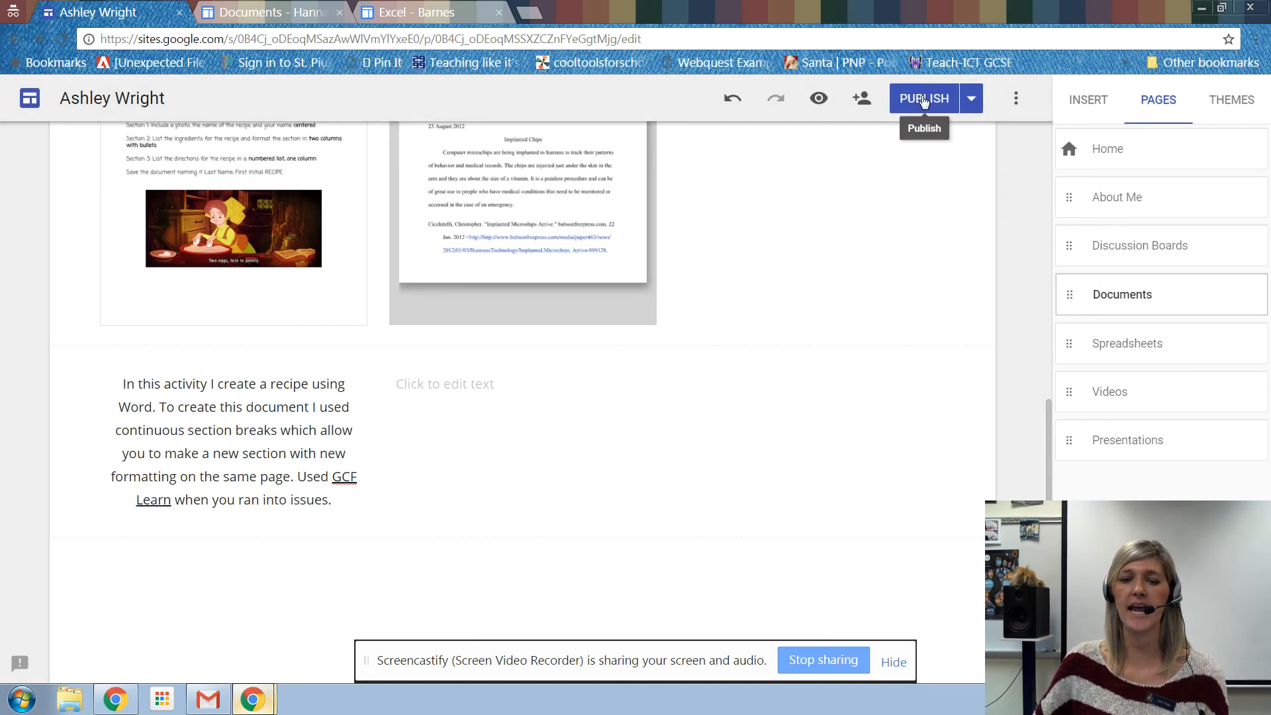
Examine the site location and visitor access in the publish settings and close them without saving.
left_click(973, 100)
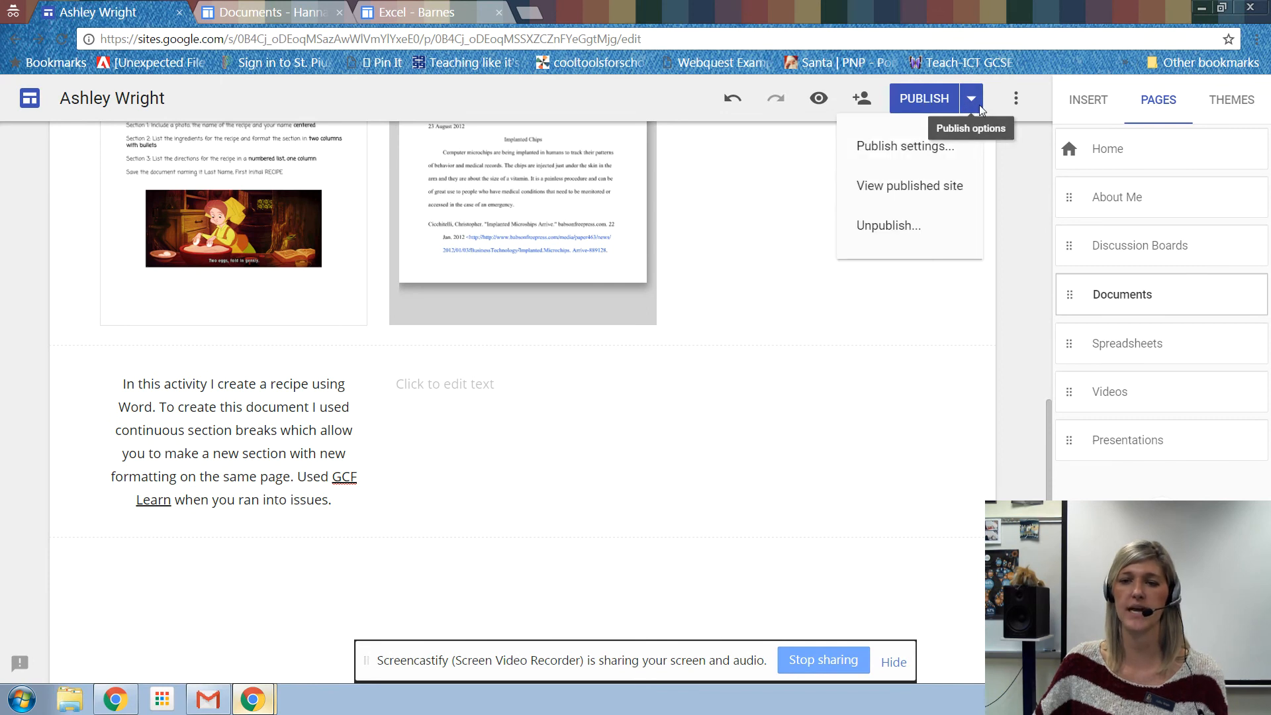
left_click(937, 151)
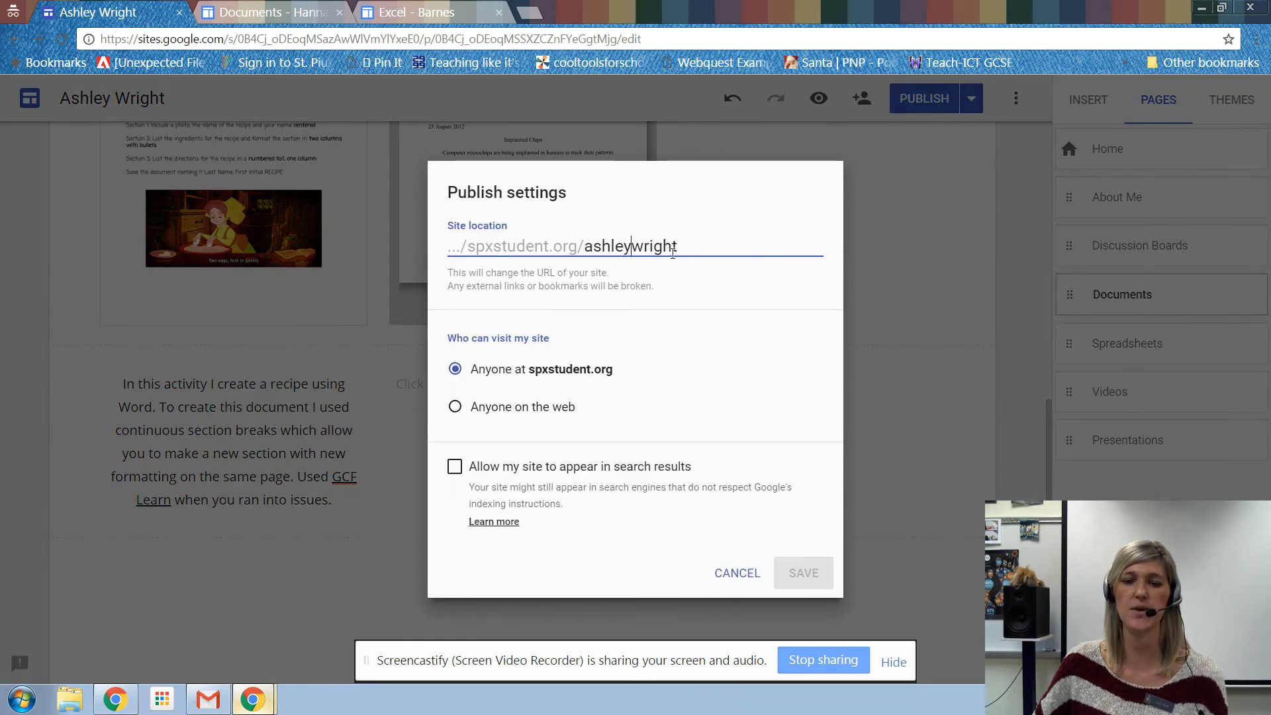
left_click_drag(672, 252, 585, 250)
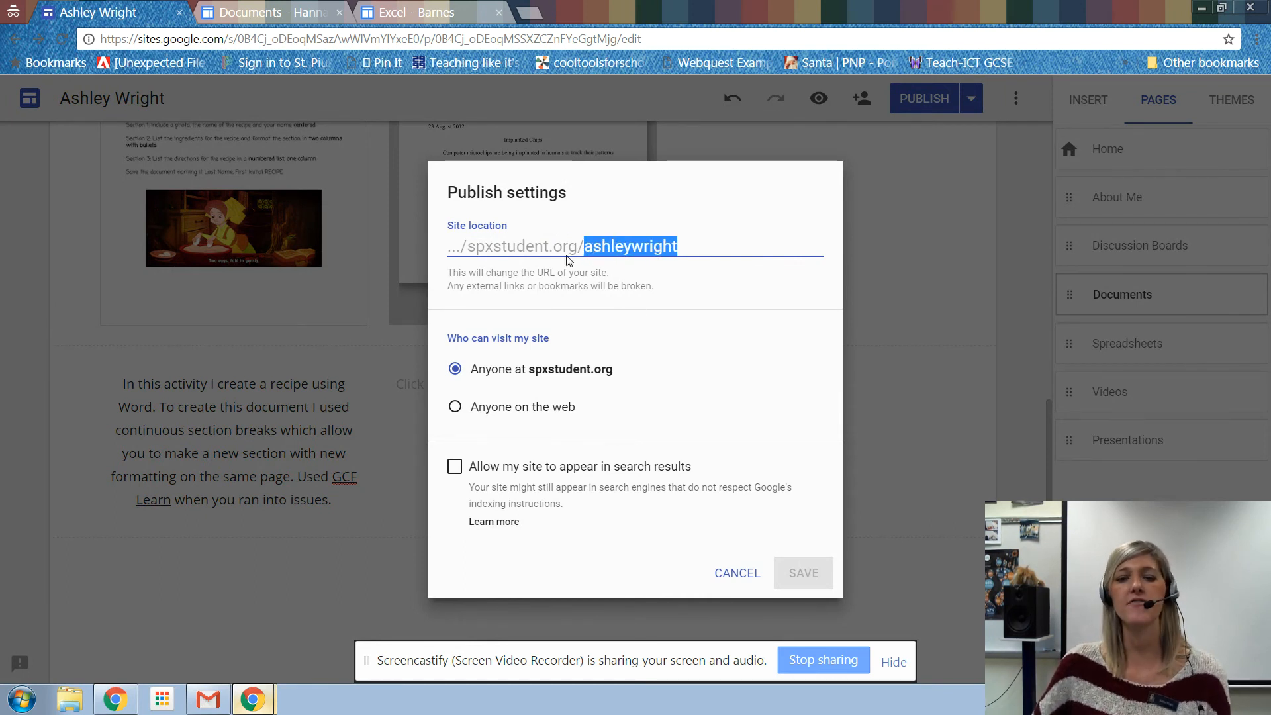
left_click(630, 247)
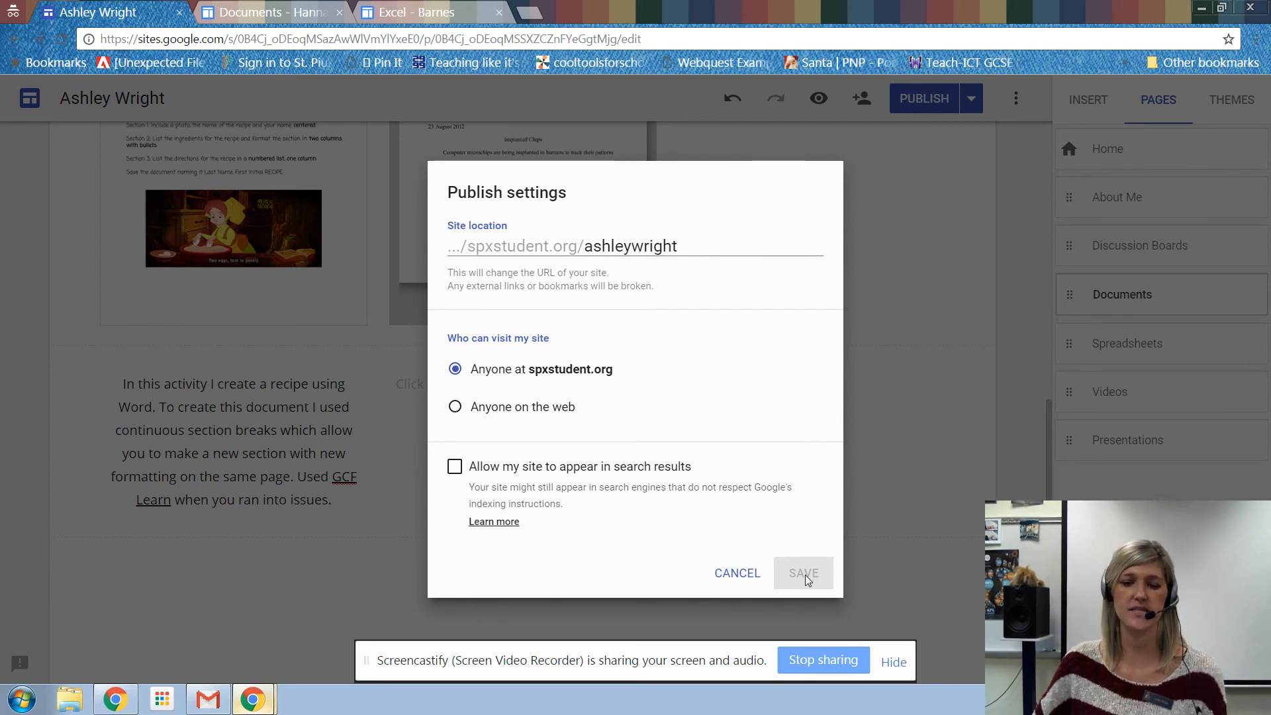
left_click(732, 575)
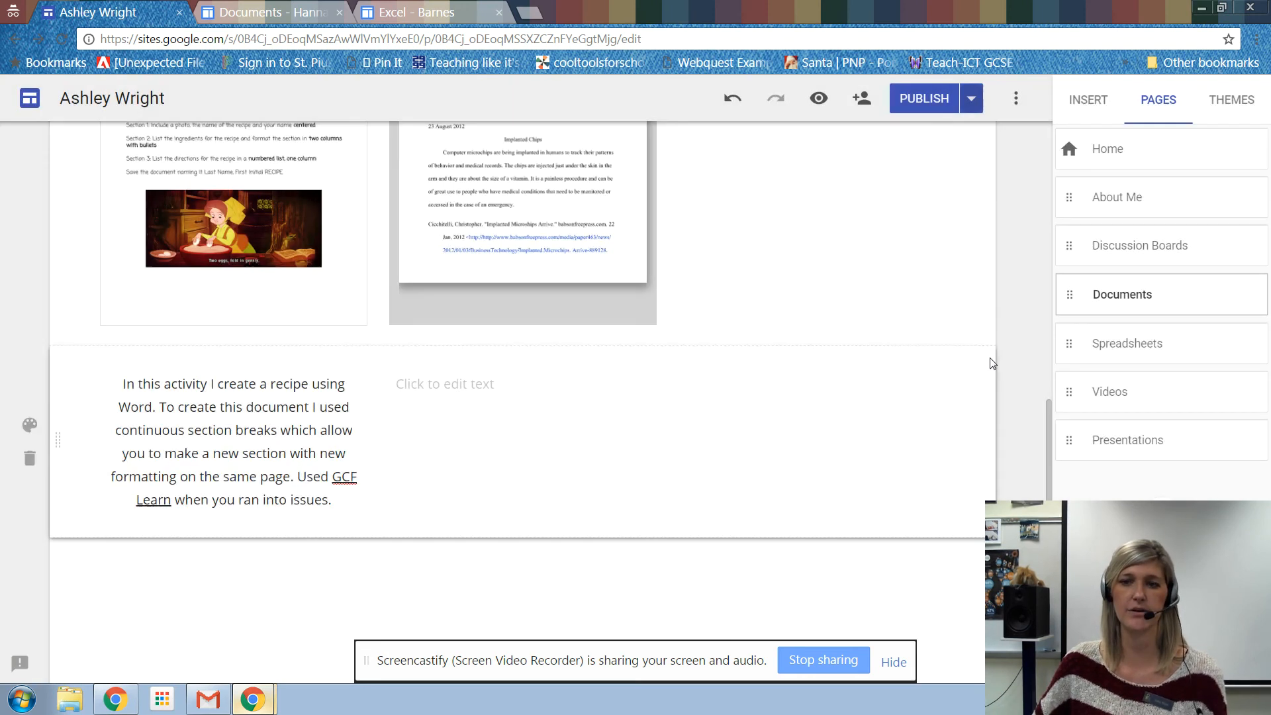
View the published site in its own tab and select its full web address.
left_click(972, 102)
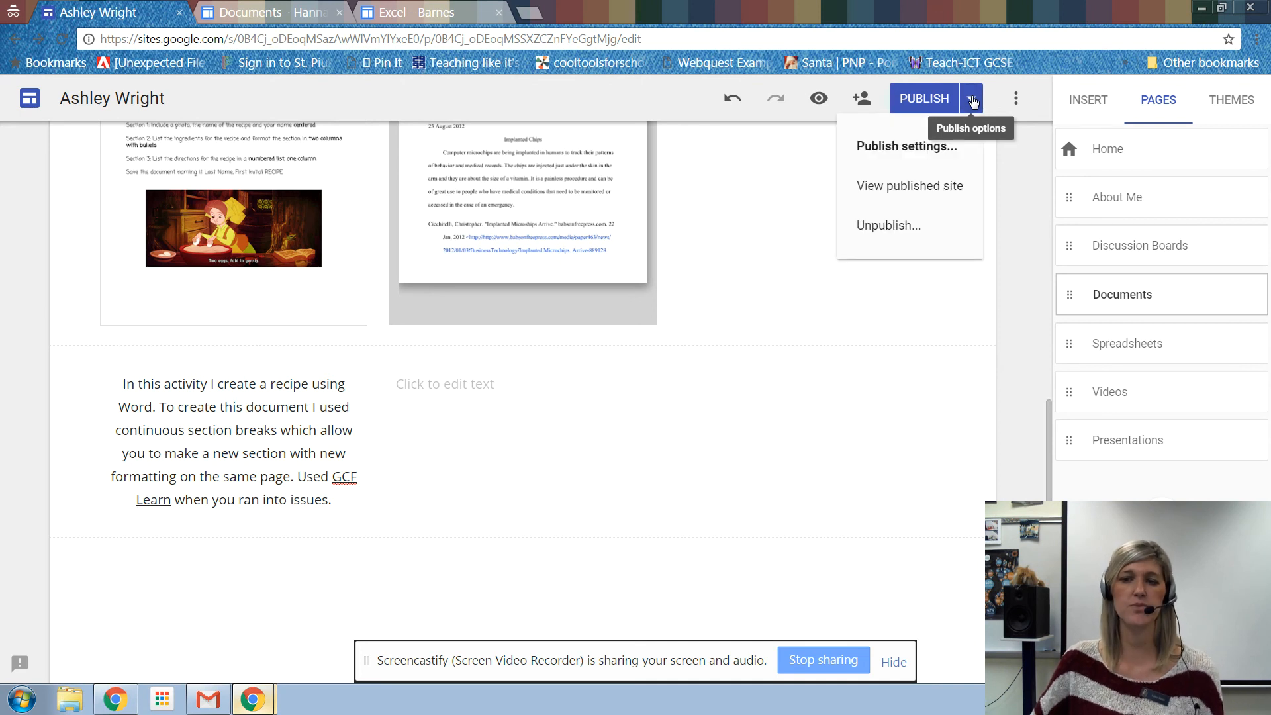
left_click(933, 193)
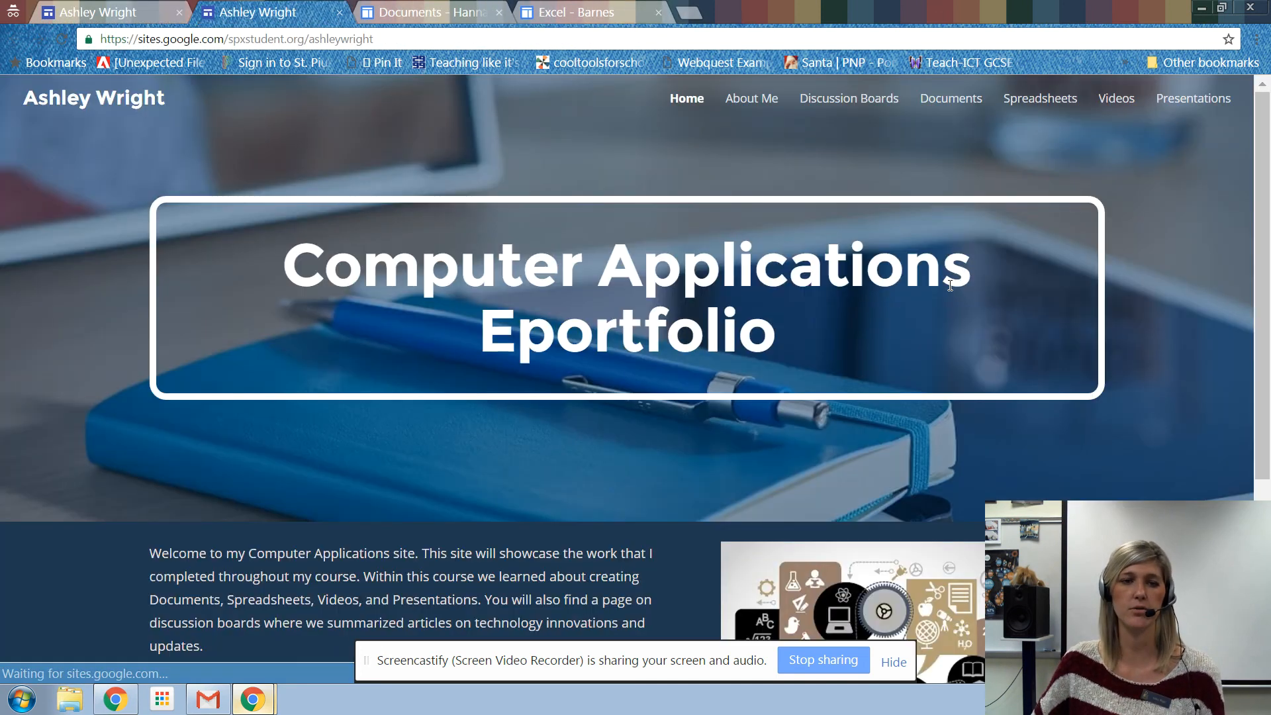
left_click(141, 5)
left_click(971, 100)
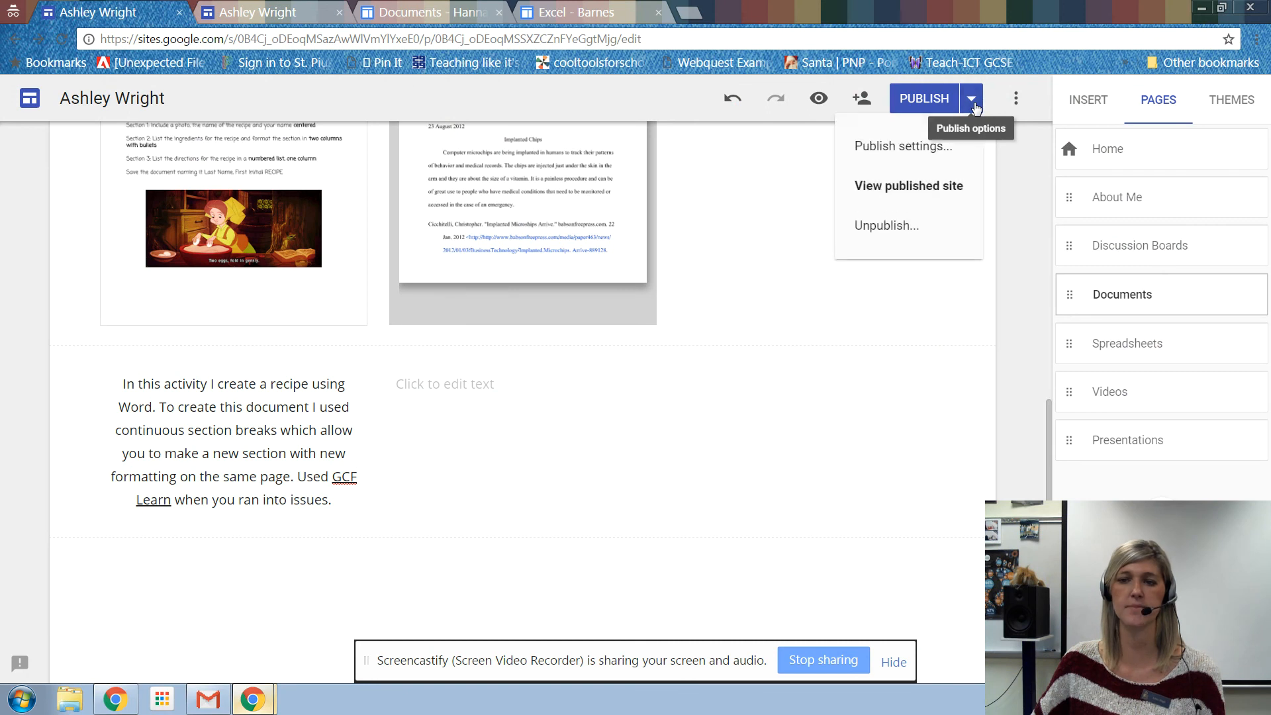
left_click(942, 197)
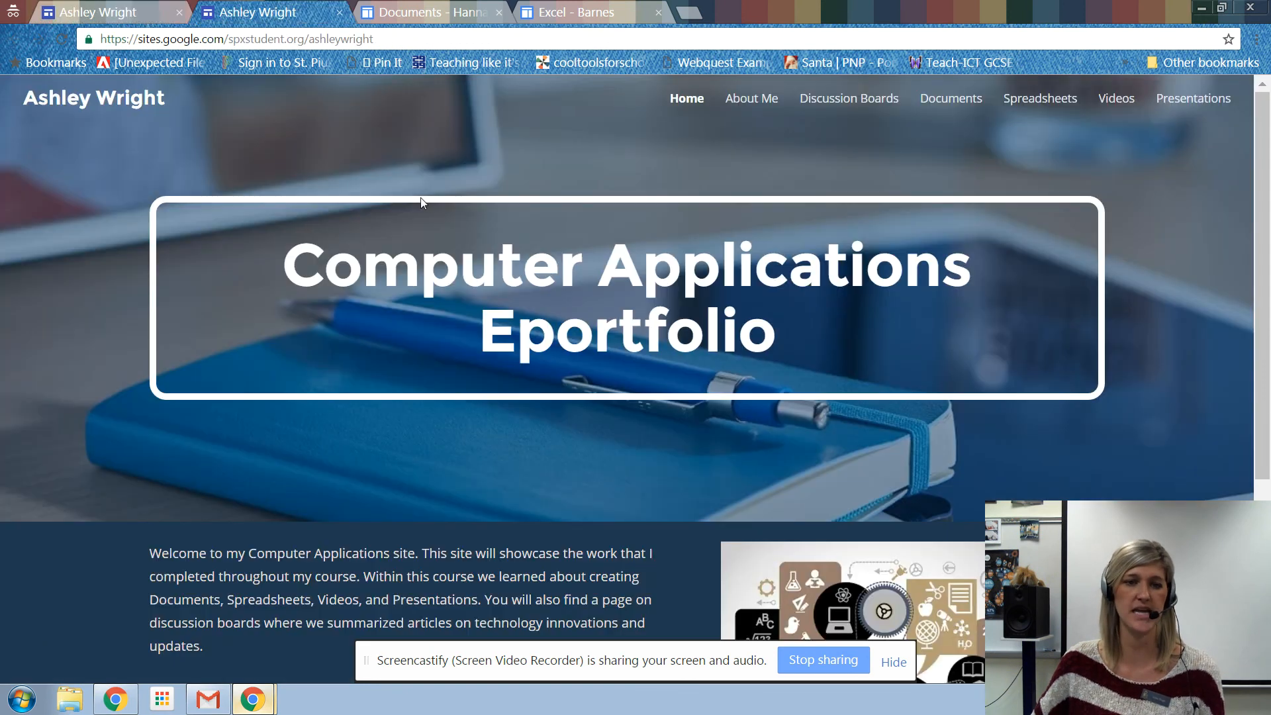
left_click(377, 41)
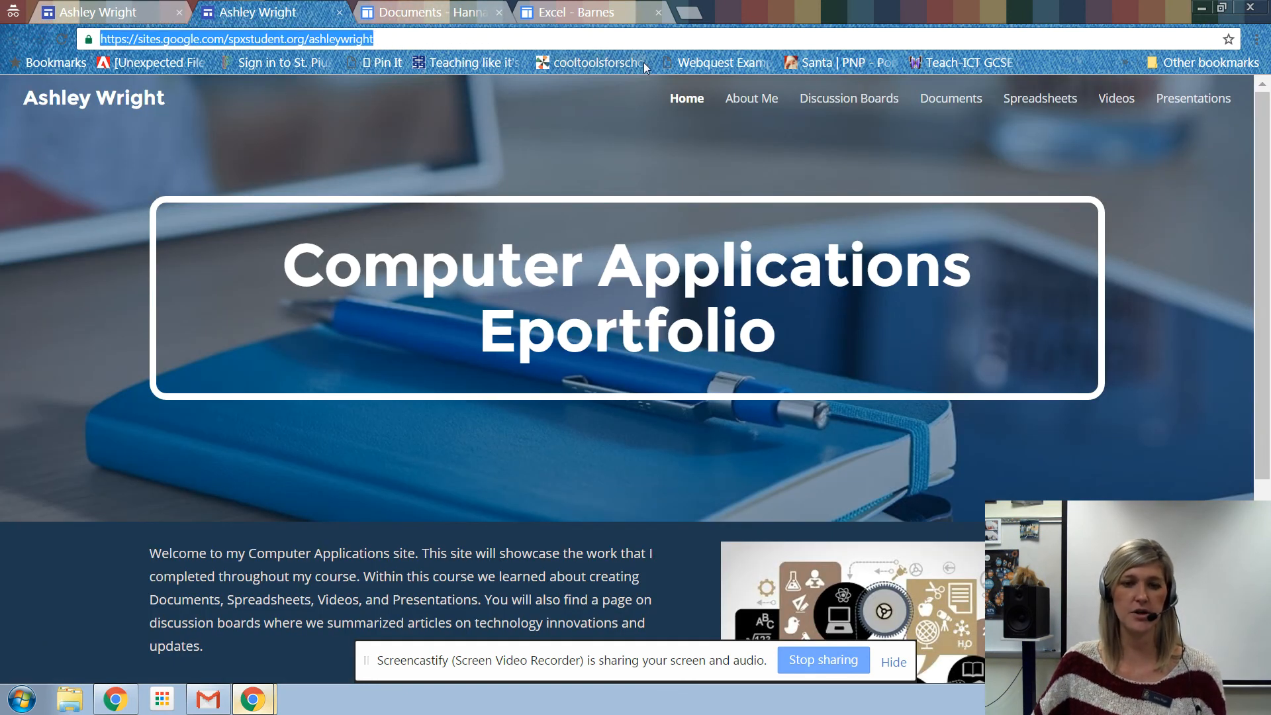
mouse_move(217, 700)
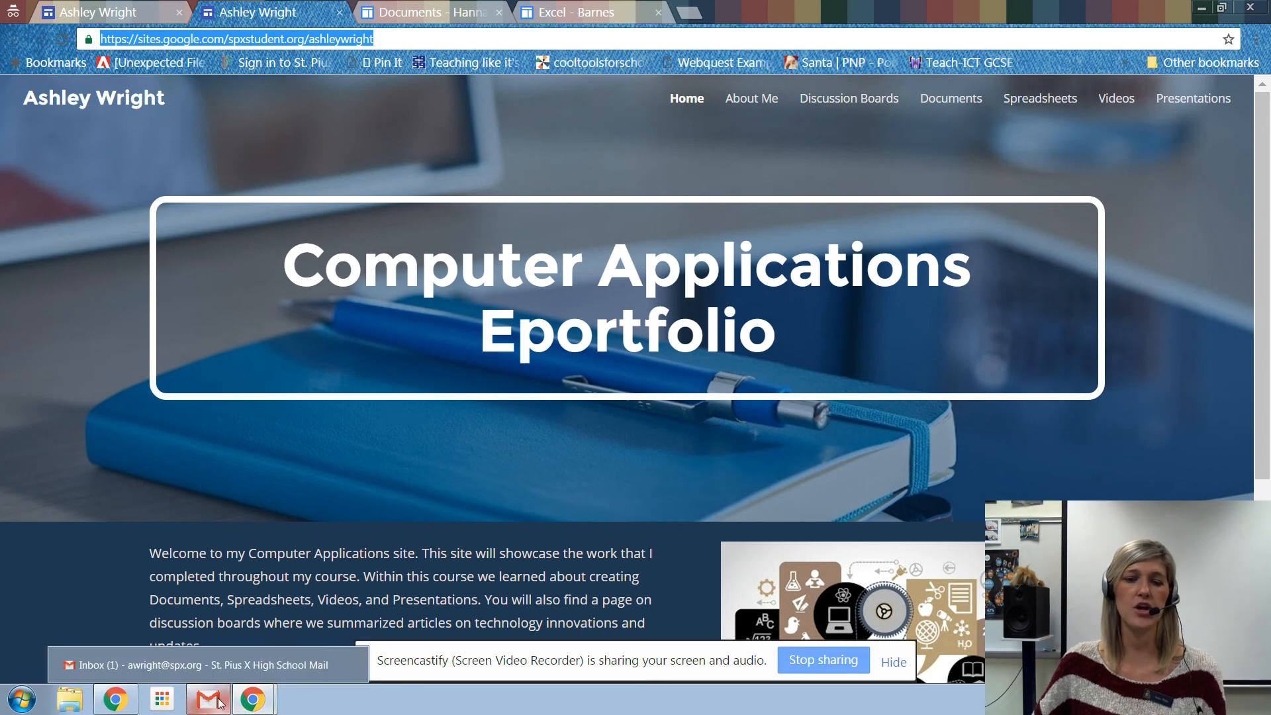